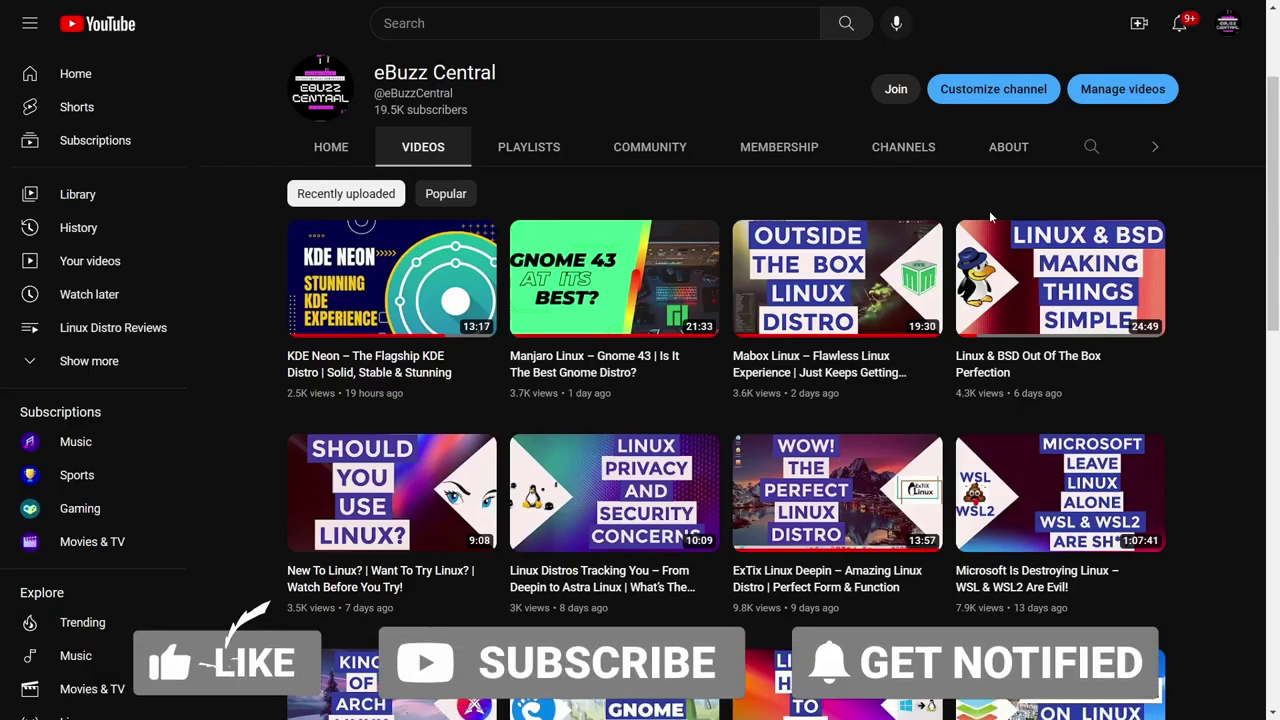
- Review the eBuzz Central channel's membership tiers, close them and look through its uploaded videos
click(895, 88)
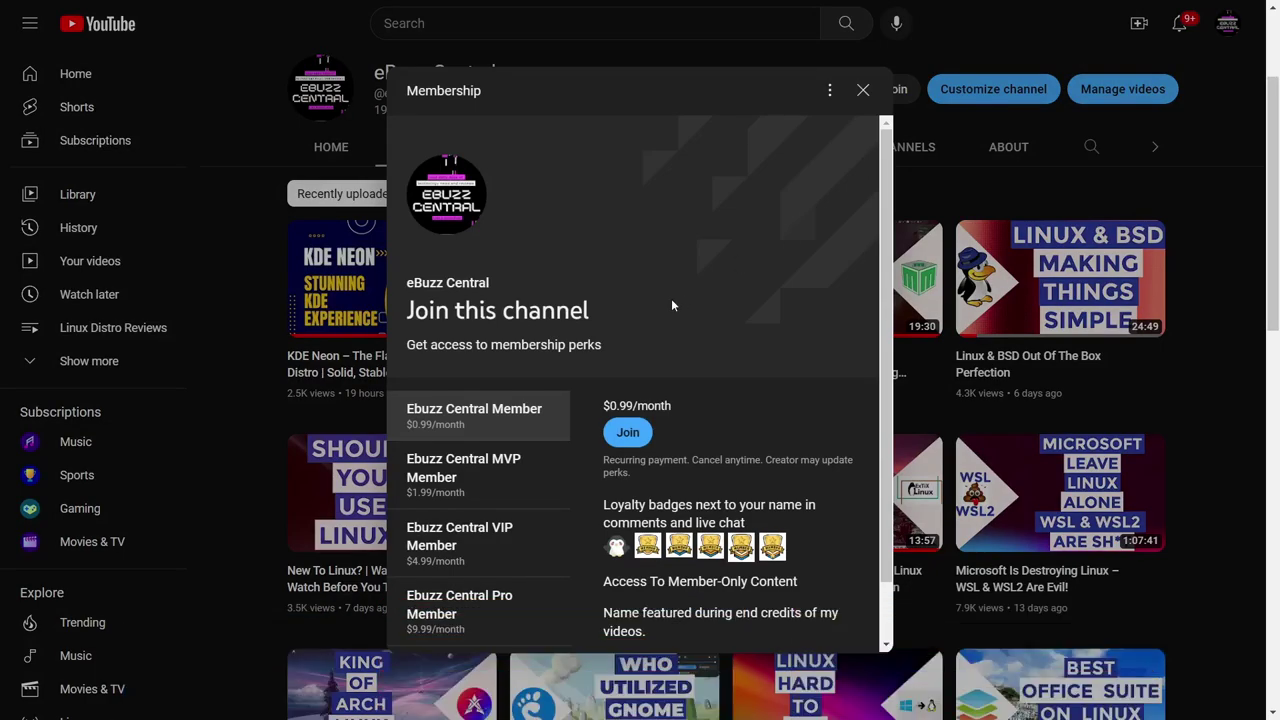
scroll(671, 298, down, 1)
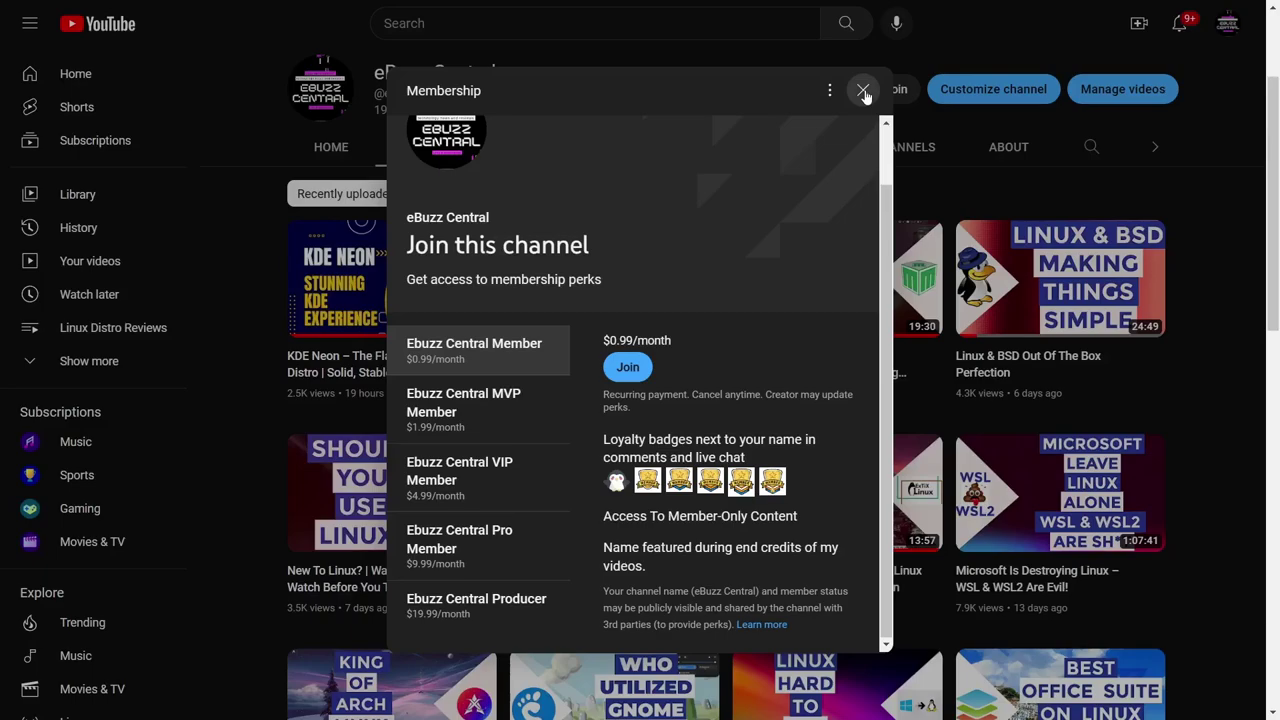
click(863, 90)
scroll(500, 214, up, 2)
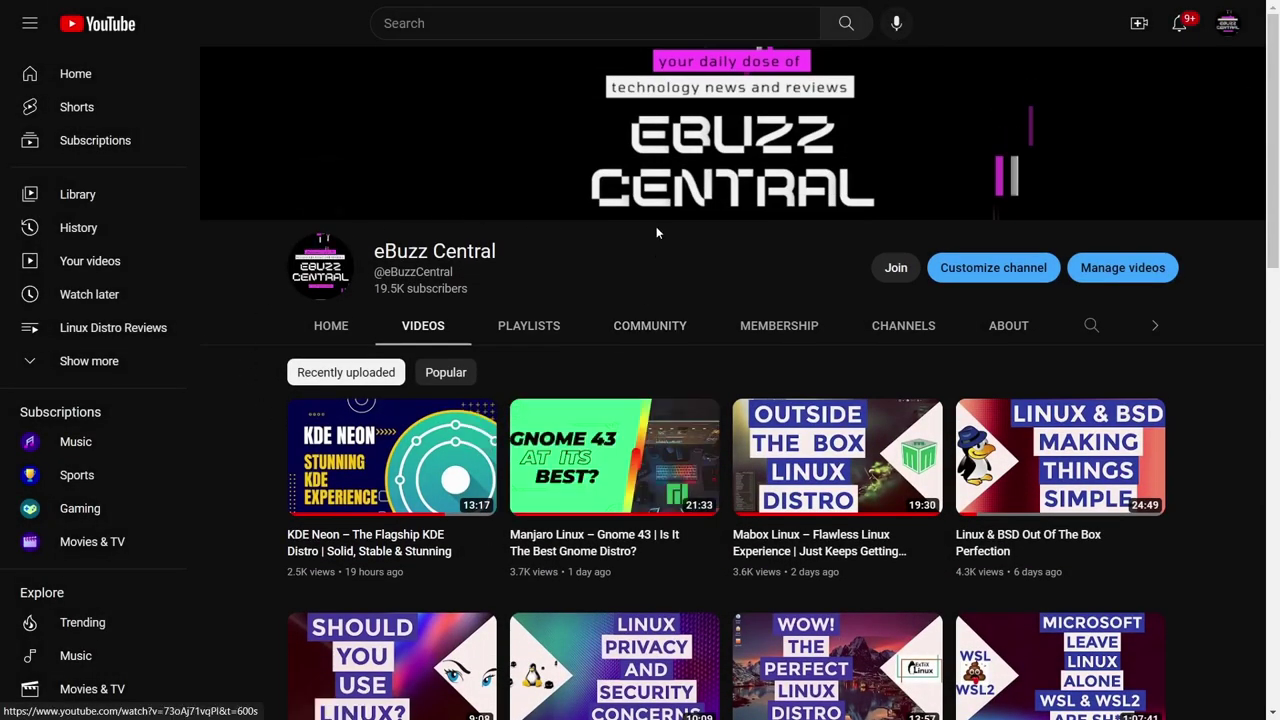
scroll(757, 383, down, 3)
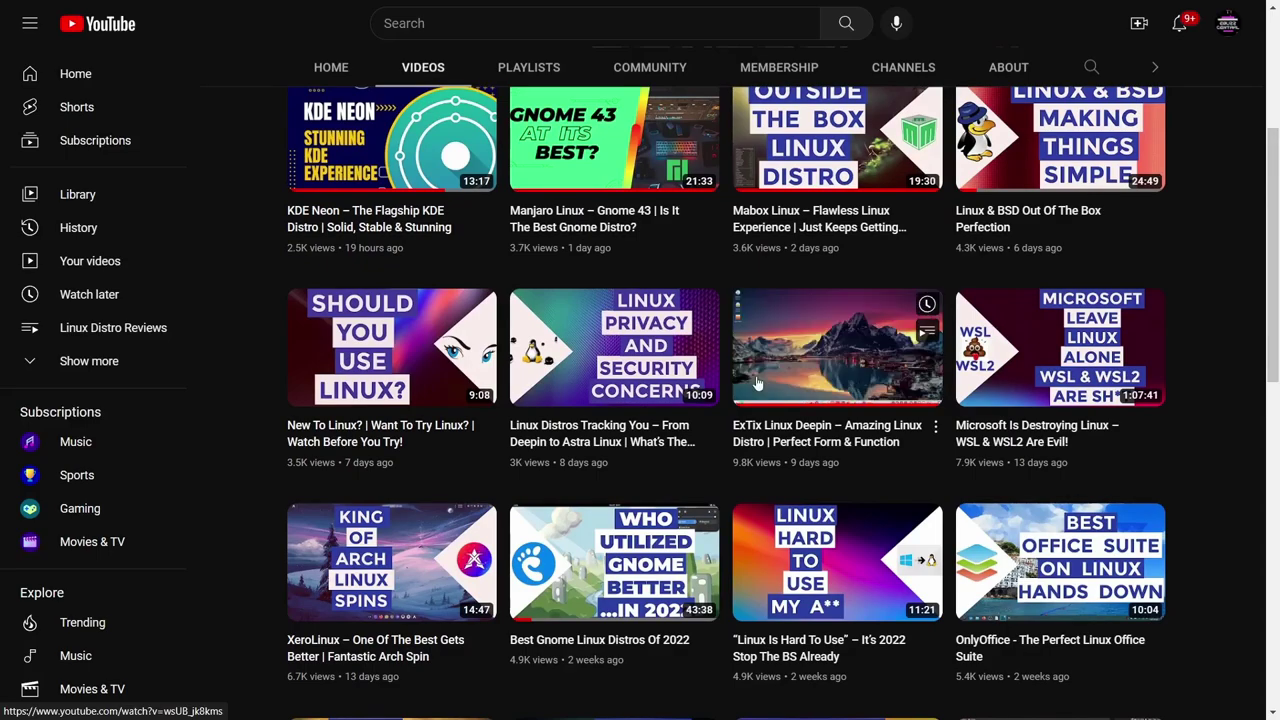
scroll(757, 383, up, 3)
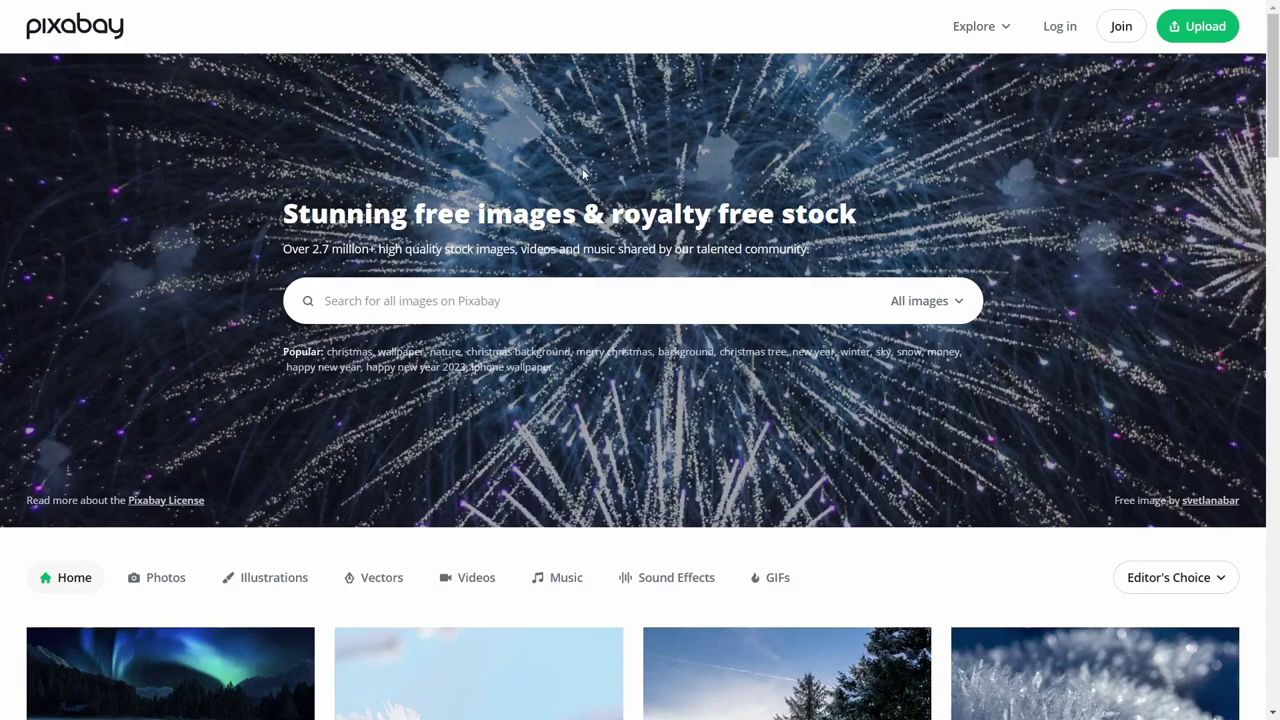
- Switch to Pixabay, limit the search to photos and search for "technology"
click(915, 303)
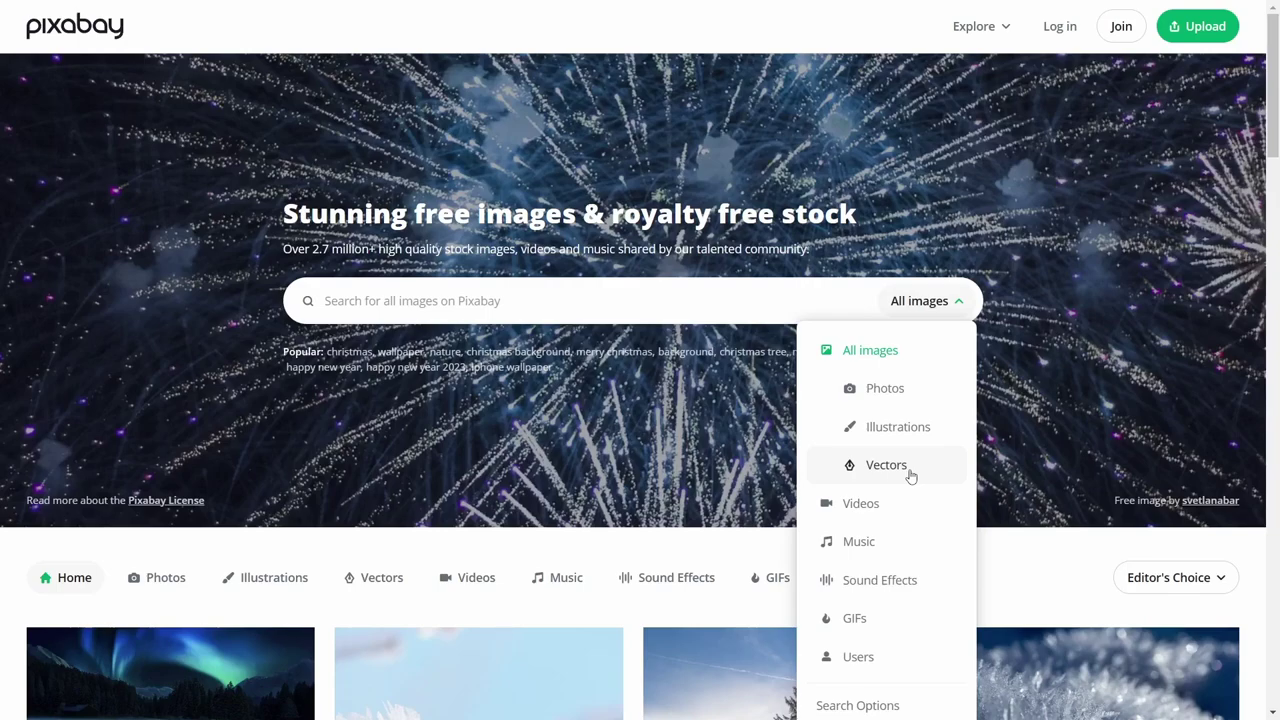
click(894, 392)
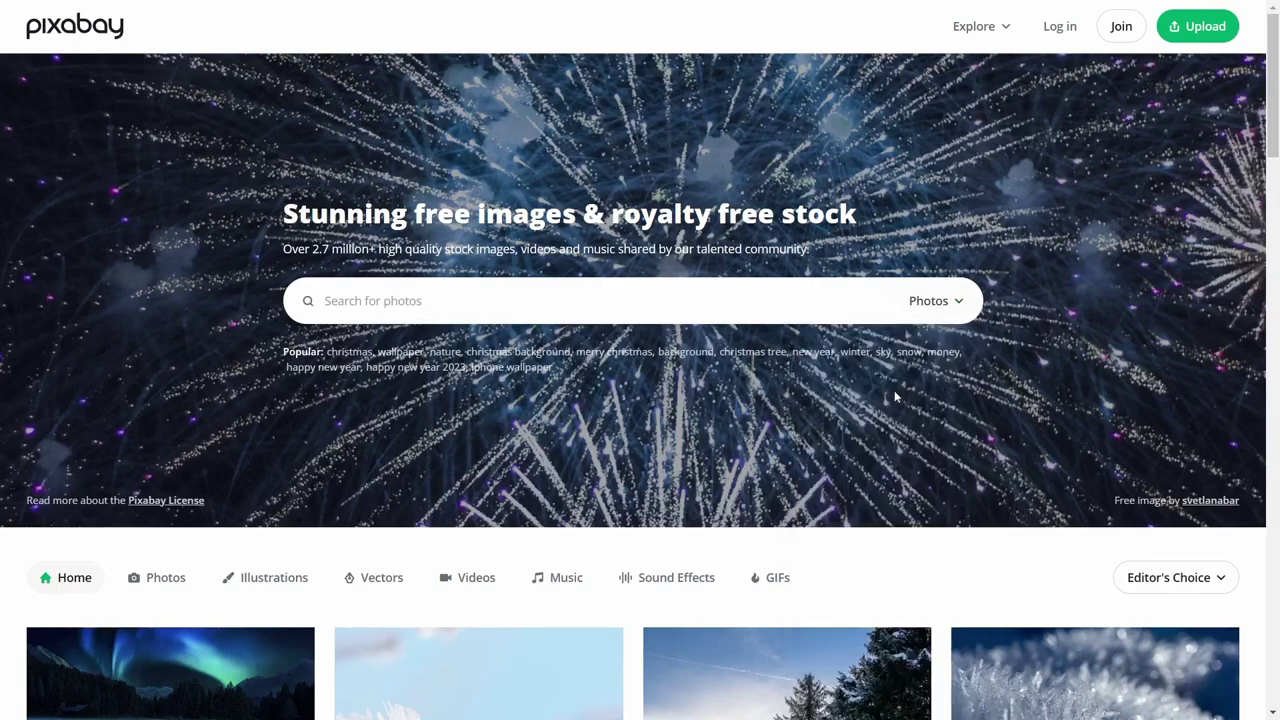
click(597, 305)
text(technology)
key(Return)
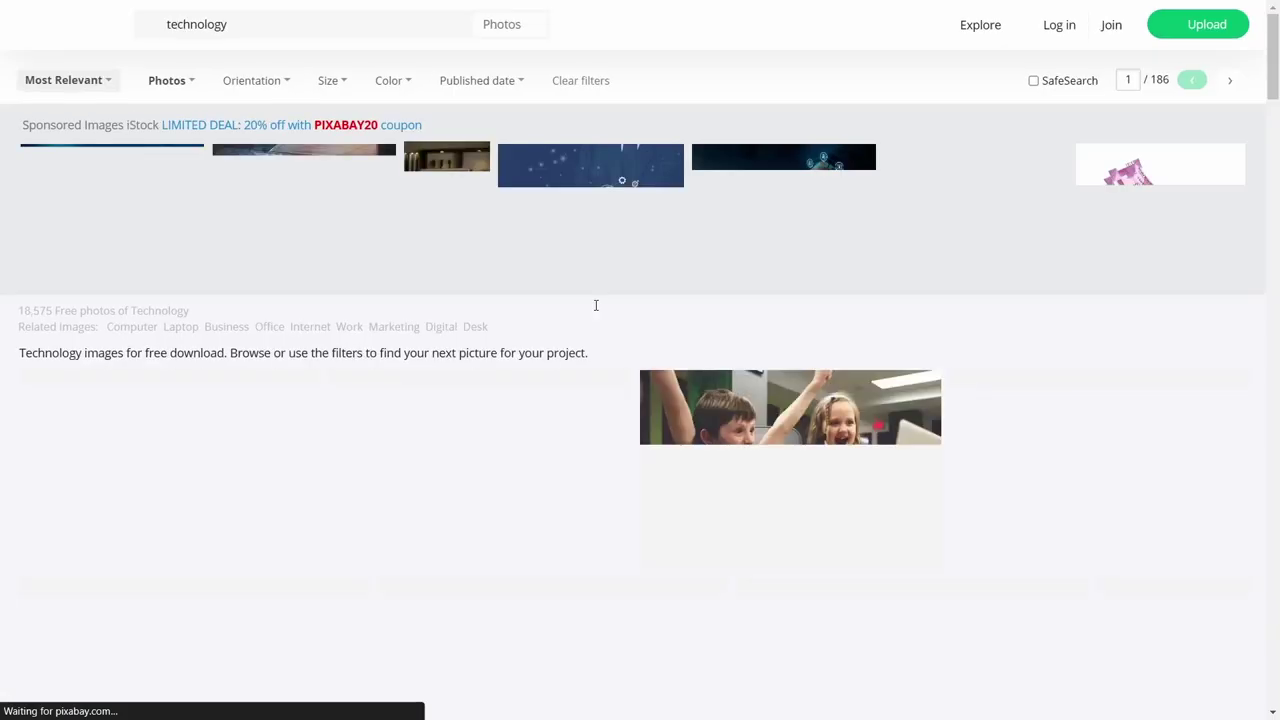
scroll(586, 310, down, 1)
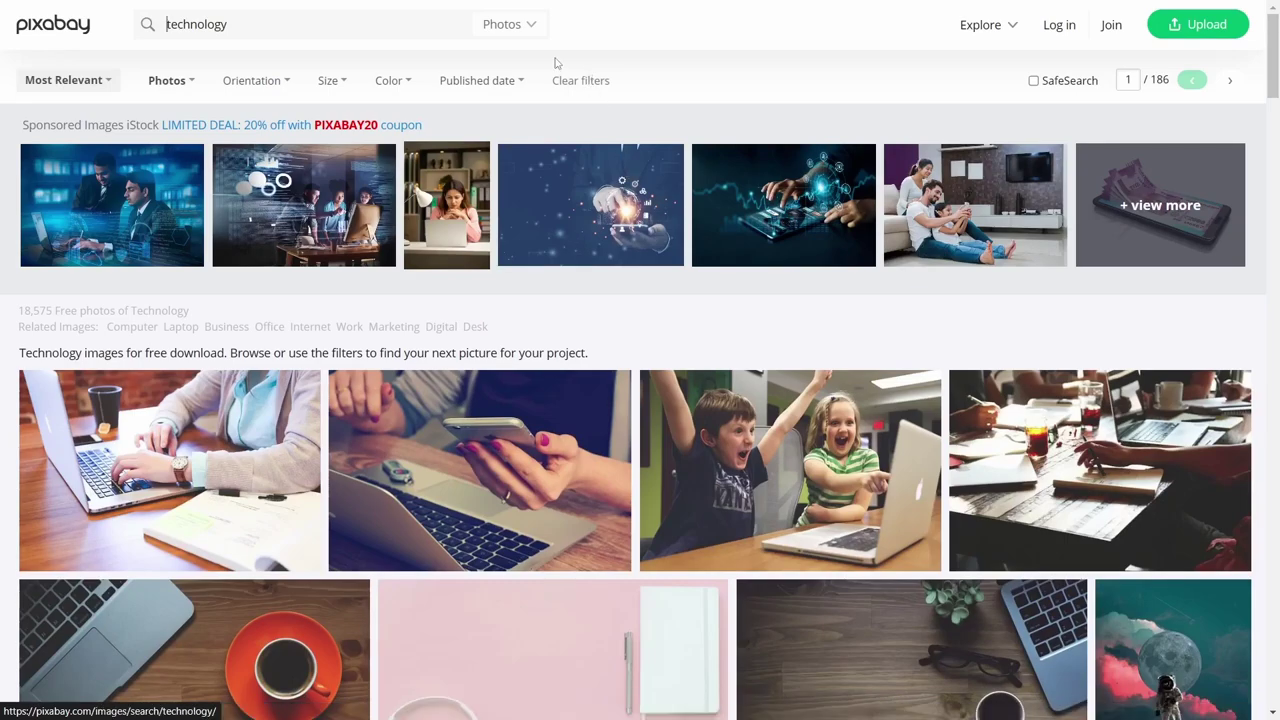
- Change the technology search to videos, view the details of the glowing world globe video and return to the home page
click(529, 25)
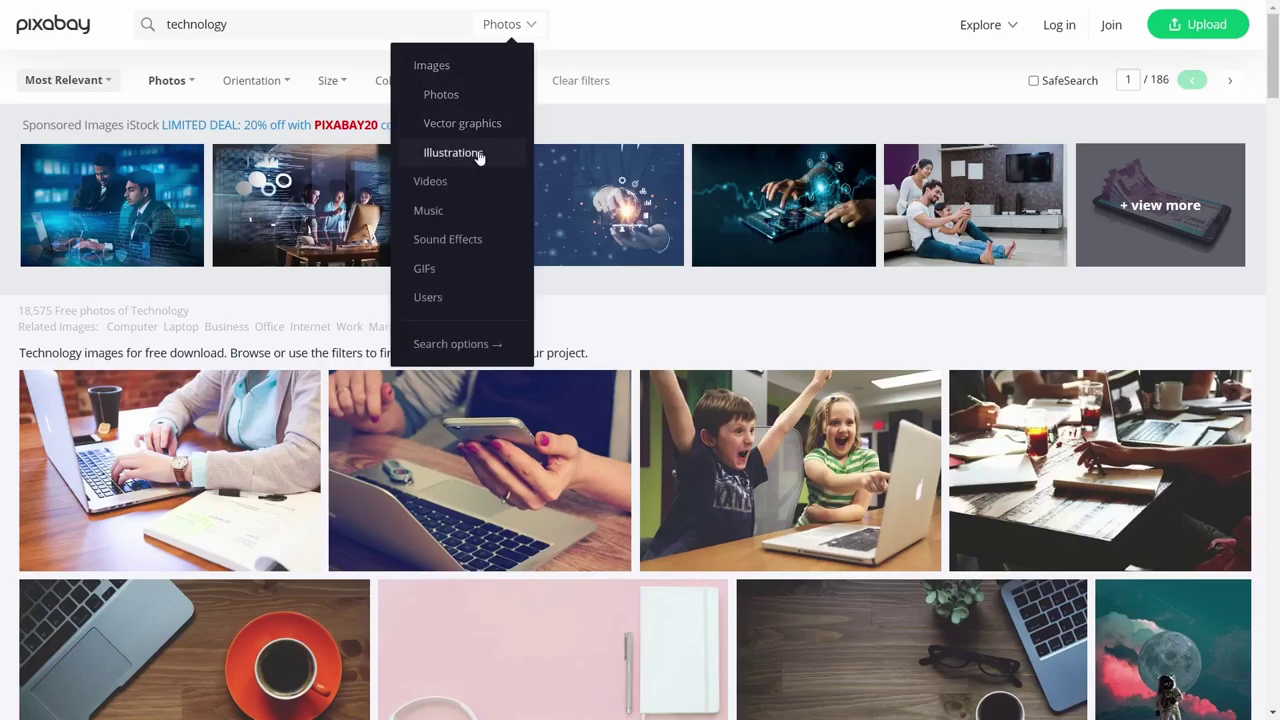
click(471, 189)
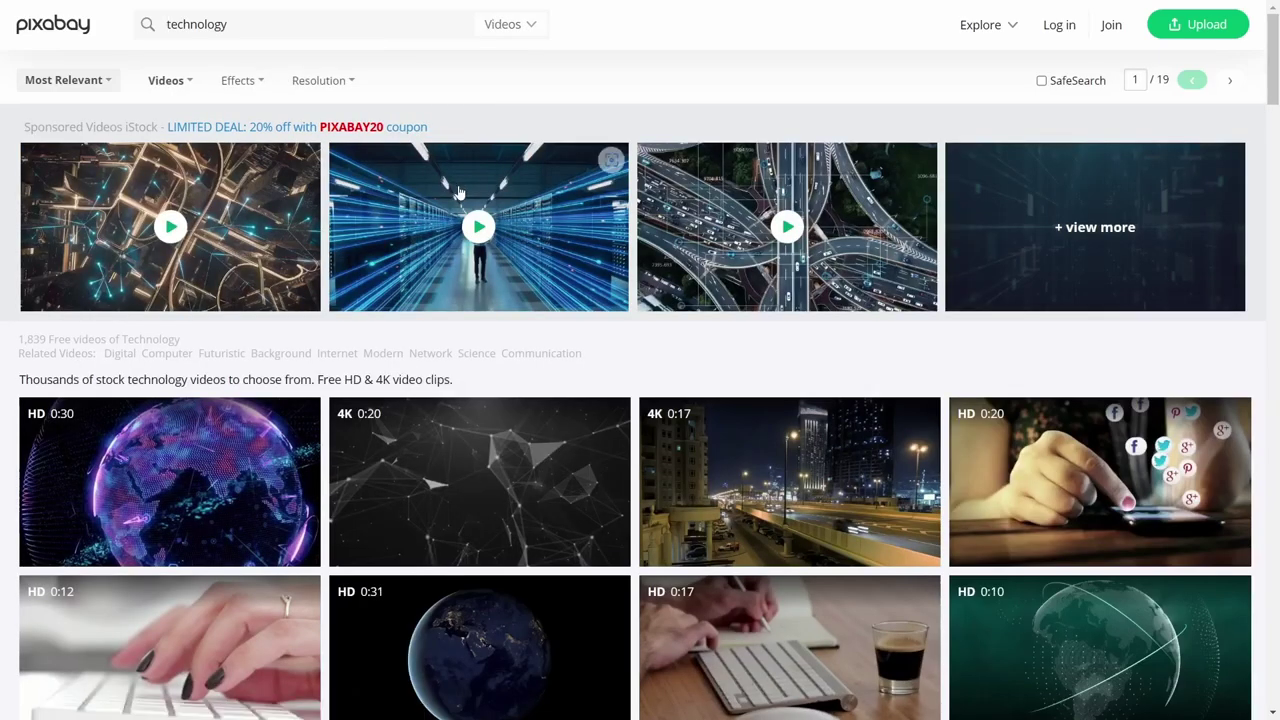
scroll(435, 291, down, 2)
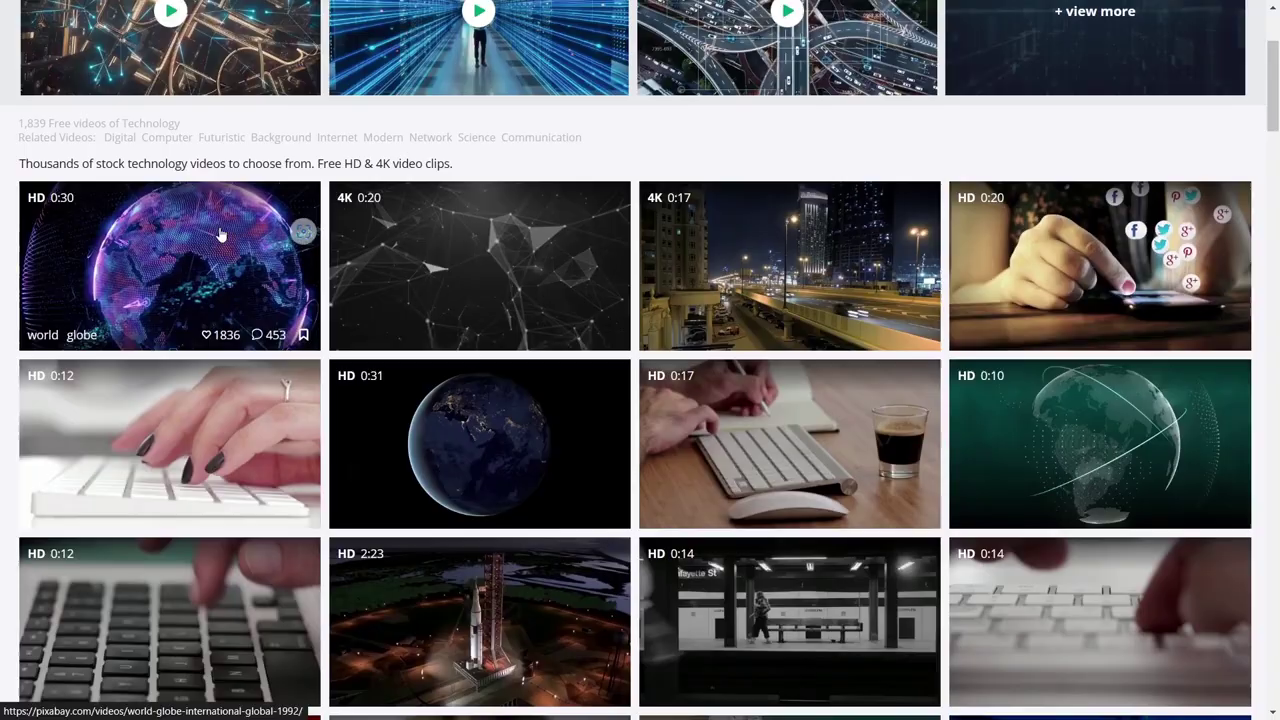
click(175, 274)
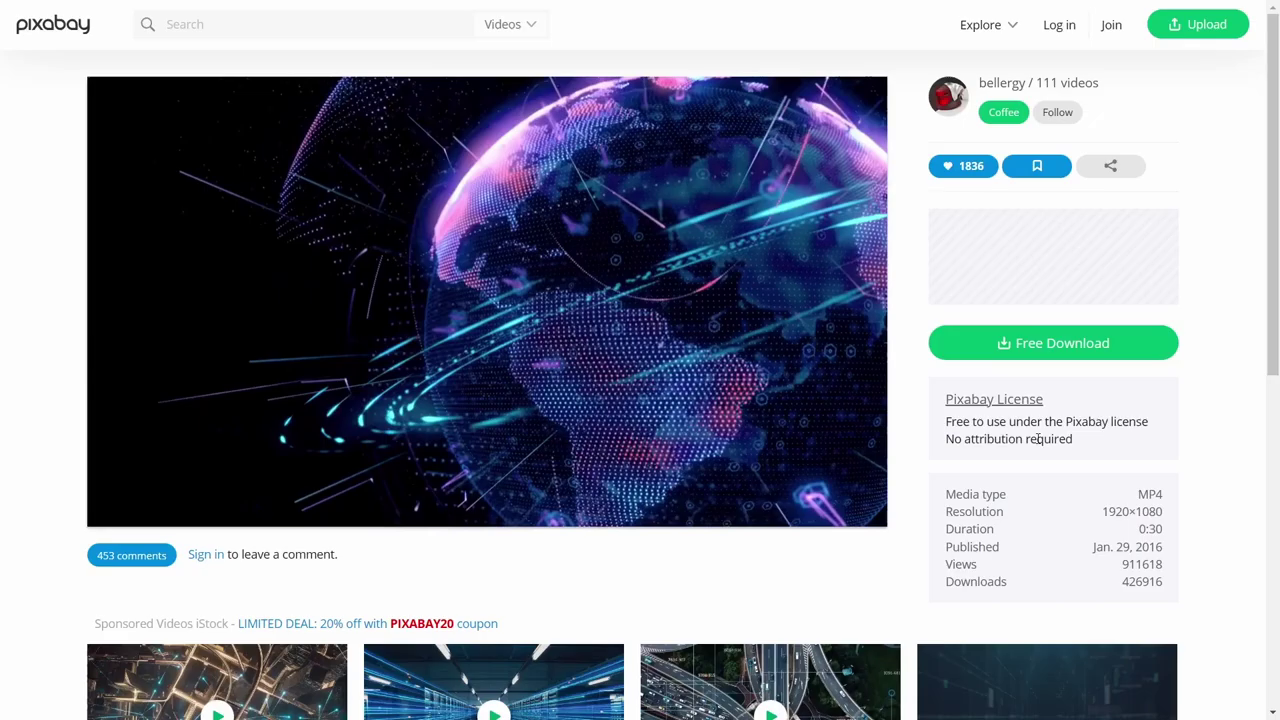
mouse_move(823, 357)
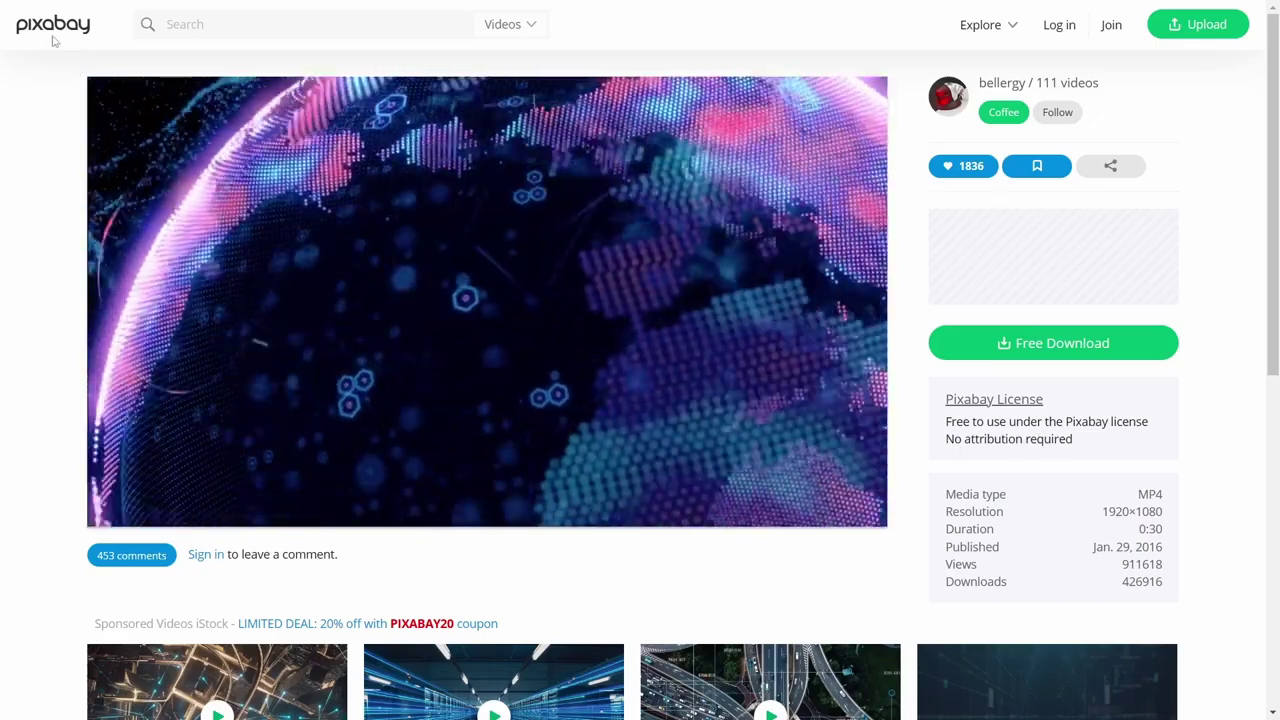
click(52, 28)
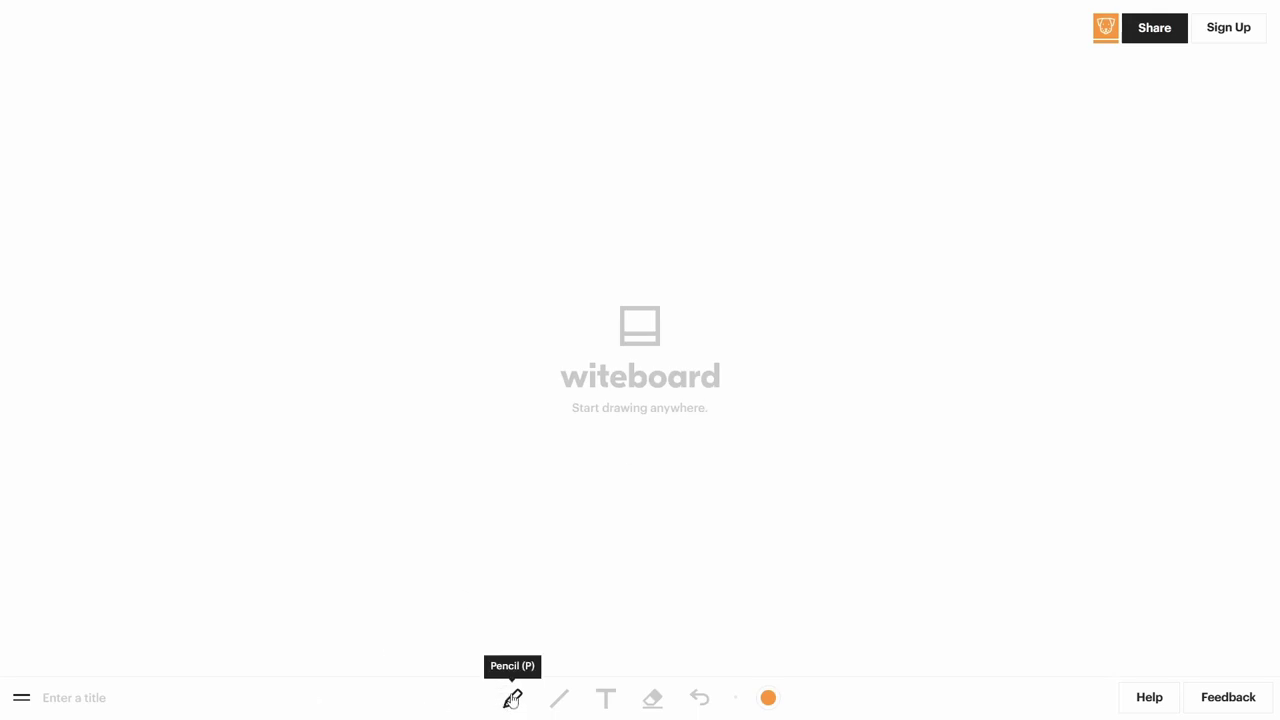
- In Witeboard, sketch a large freehand circle with an overlapping rectangle and handwrite a first name above them with the Pencil
mouse_move(582, 210)
mouse_down()
mouse_move(434, 363)
mouse_move(725, 389)
mouse_move(611, 231)
mouse_move(580, 210)
mouse_up()
mouse_move(597, 294)
mouse_down()
mouse_move(749, 543)
mouse_move(931, 337)
mouse_move(493, 305)
mouse_up()
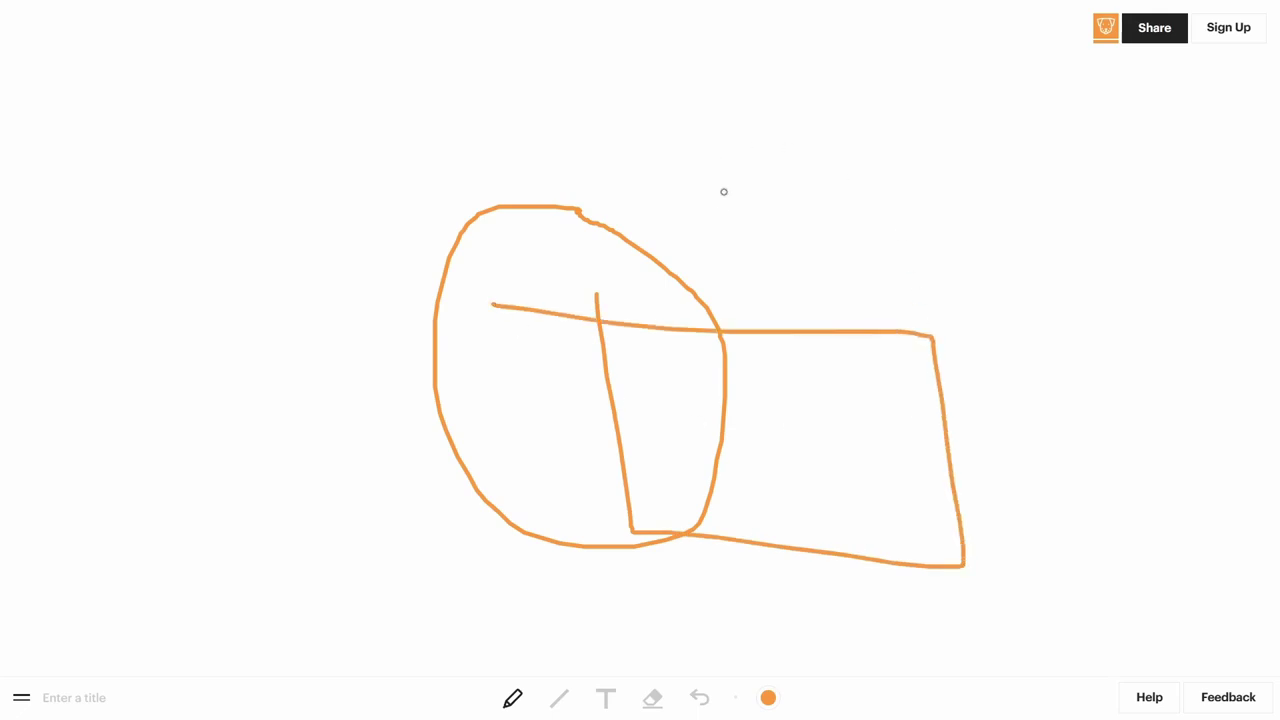
mouse_move(724, 191)
mouse_down()
mouse_move(820, 234)
mouse_move(829, 286)
mouse_move(915, 182)
mouse_move(909, 272)
mouse_up()
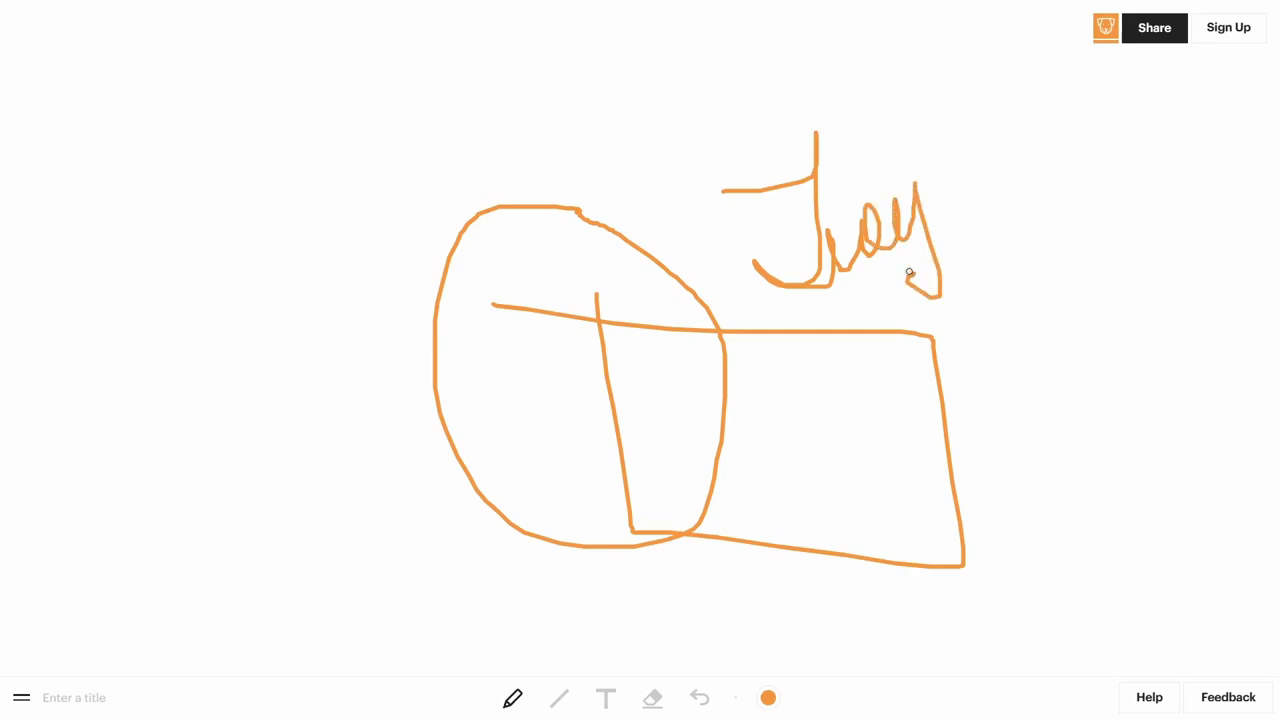
- Draw a straight horizontal line crossing the circle's left edge and add the text "Ebuzz Central" above the drawing
click(559, 698)
drag(315, 318, 520, 318)
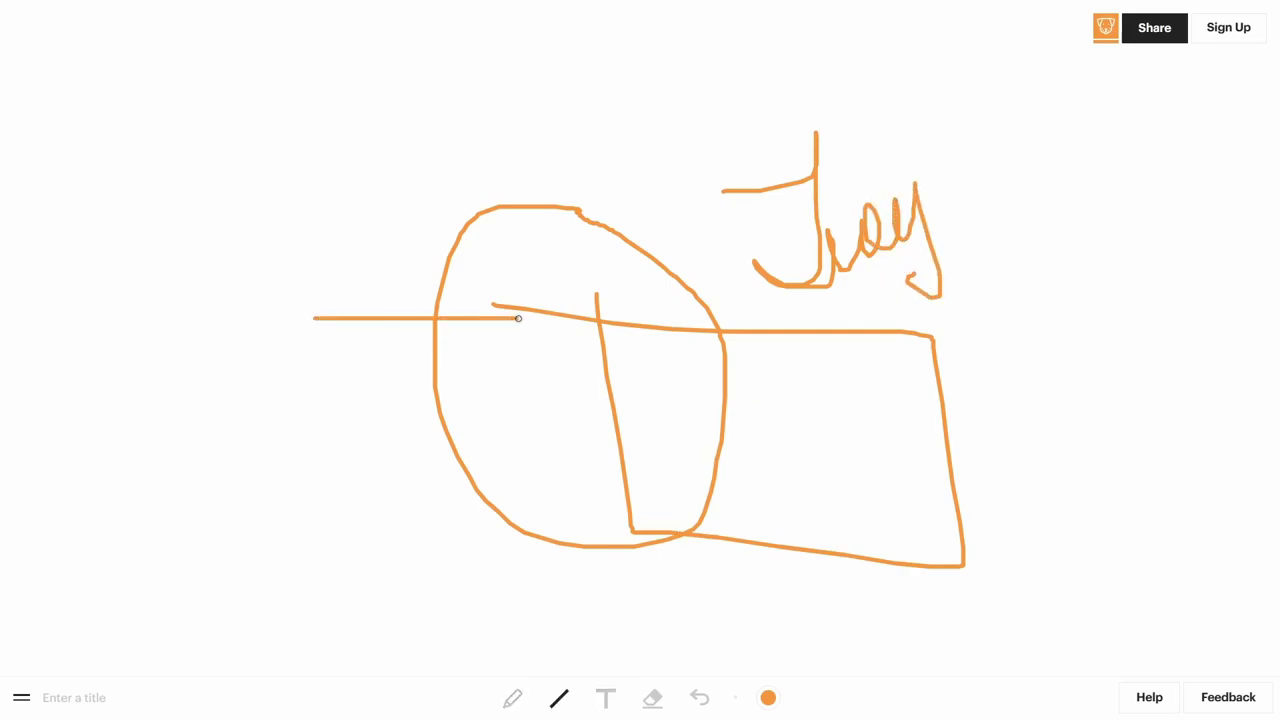
click(607, 698)
click(487, 60)
text(Ebuzz)
text(Central)
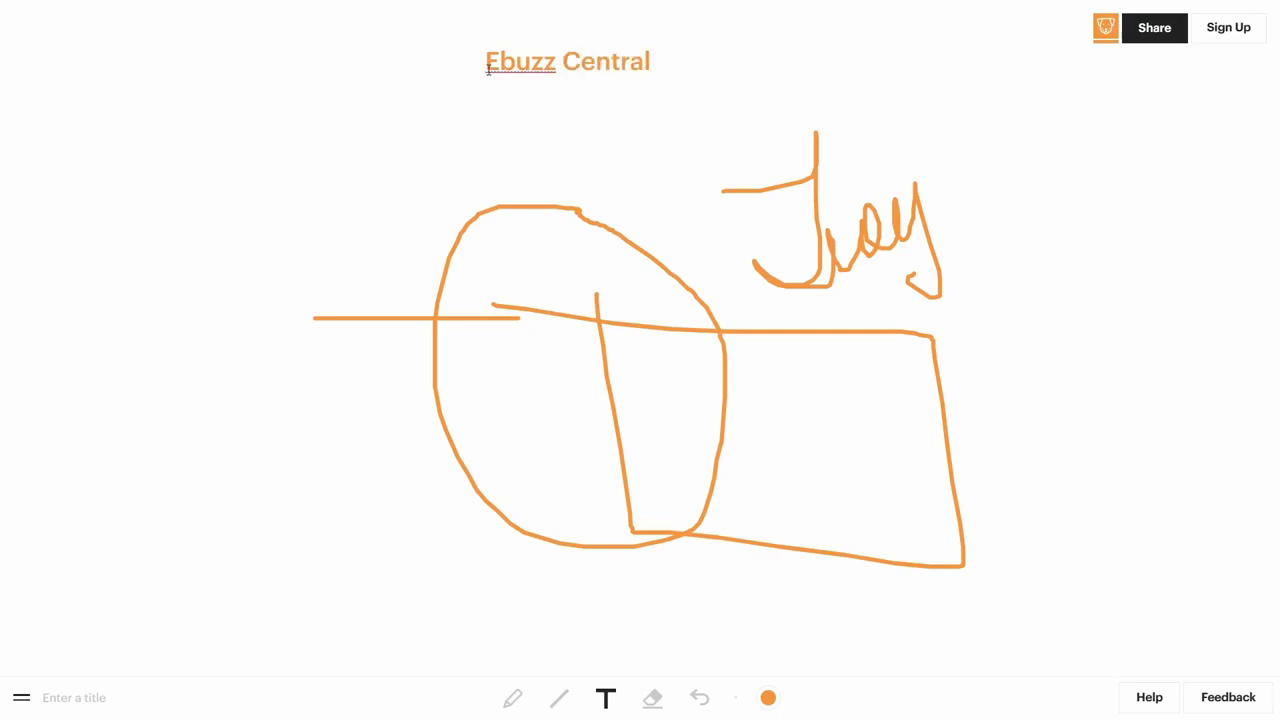
- Erase the freehand rectangle, dismiss the account sign-up prompt and undo the last eraser stroke
click(652, 697)
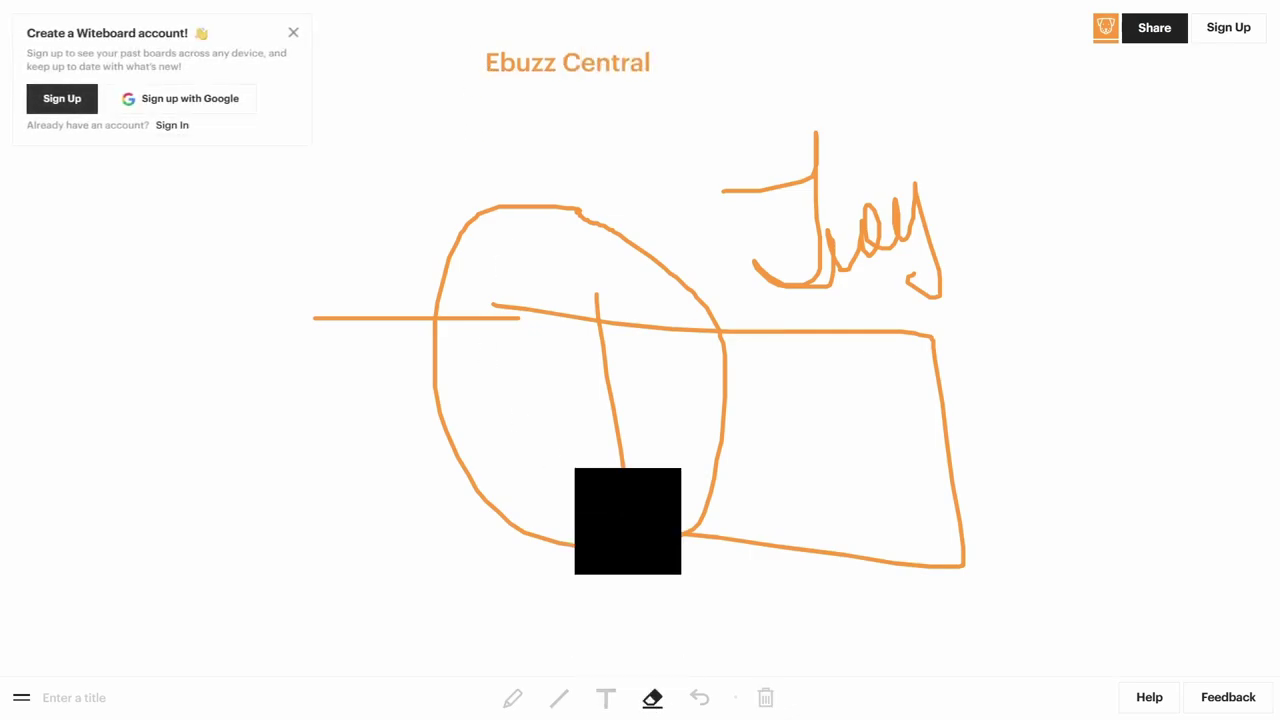
mouse_move(566, 349)
mouse_down()
mouse_move(514, 309)
mouse_move(602, 310)
mouse_move(629, 526)
mouse_move(957, 560)
mouse_move(934, 337)
mouse_move(569, 322)
mouse_up()
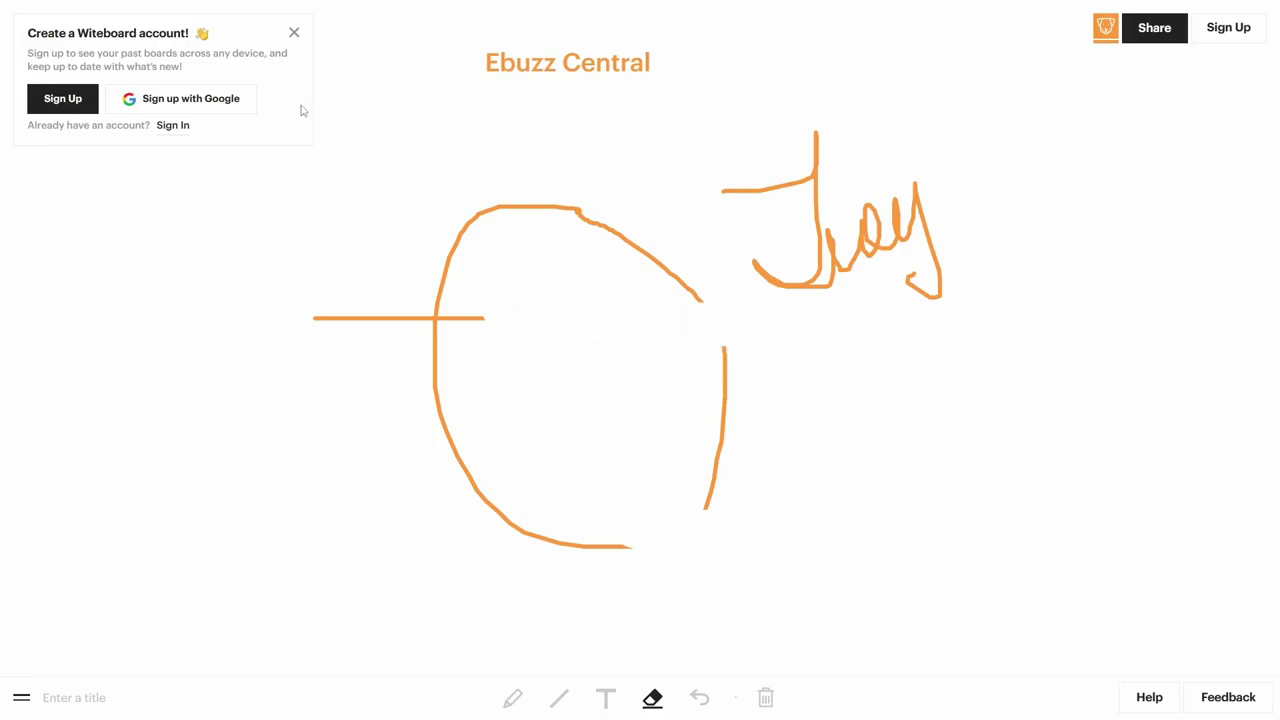
click(294, 35)
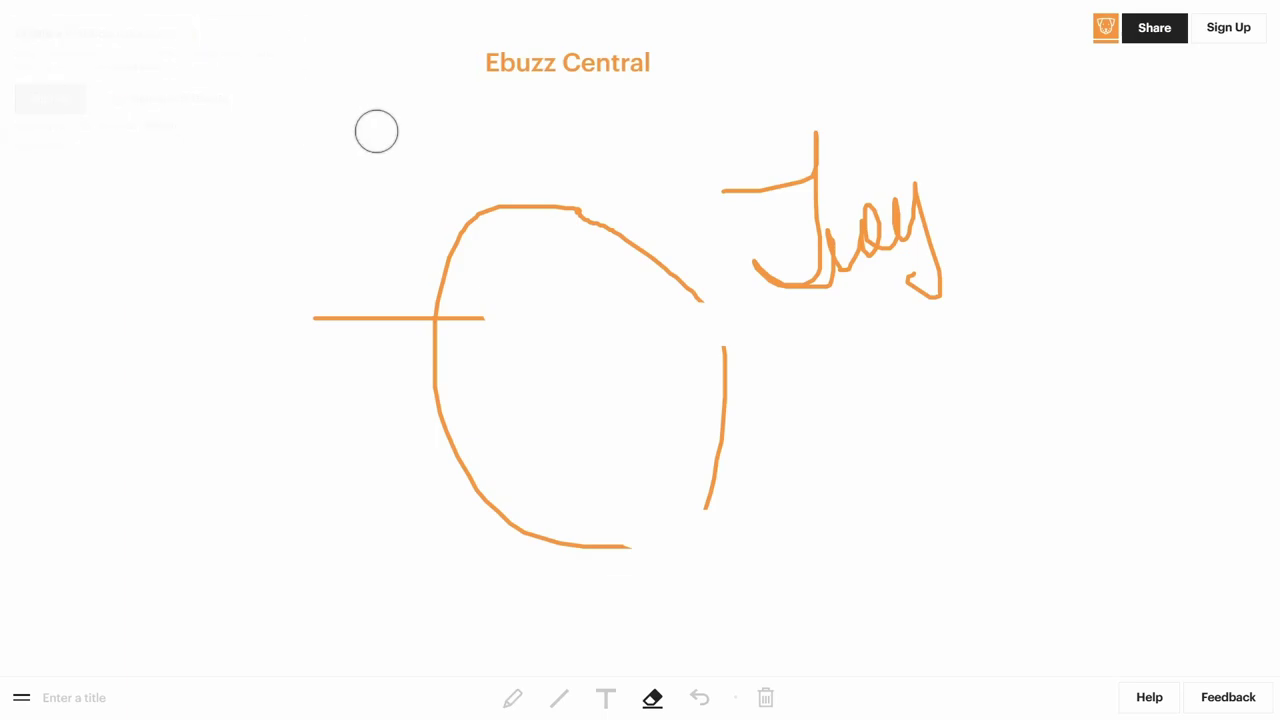
click(700, 698)
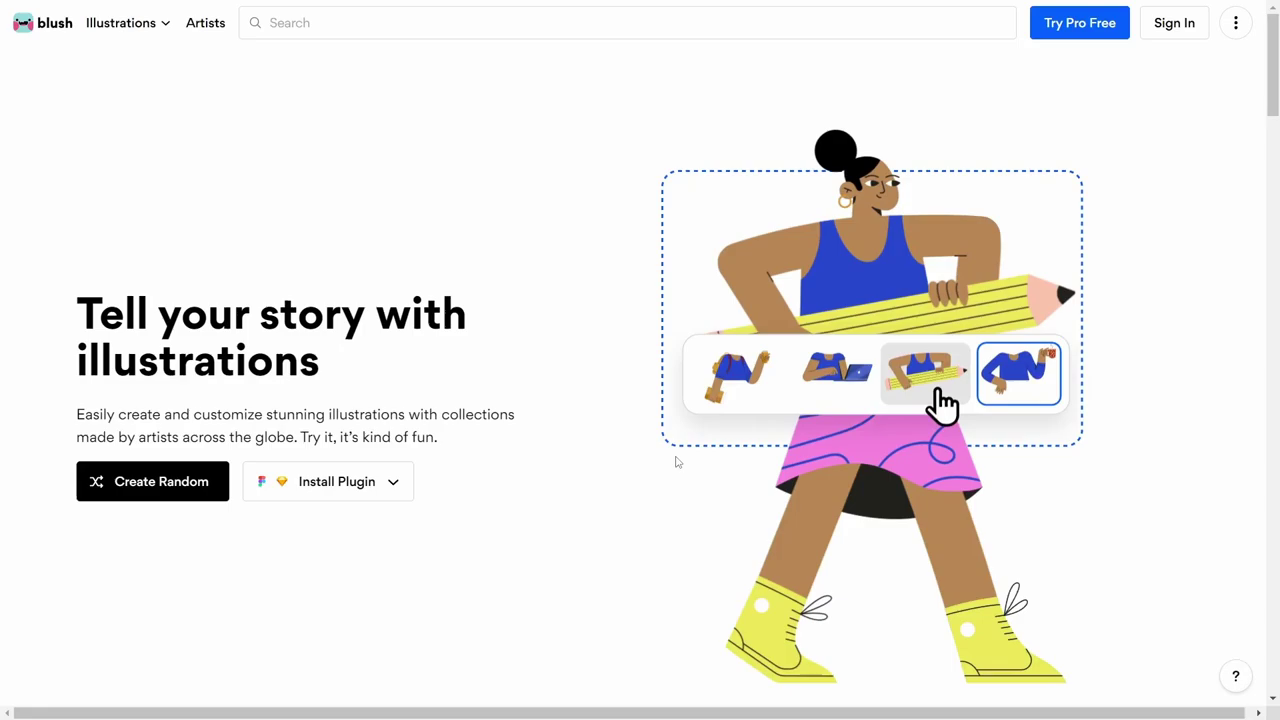
- Switch to Blush, view the Wavy Buddies illustration collection and browse the Beep Beep collection
click(149, 23)
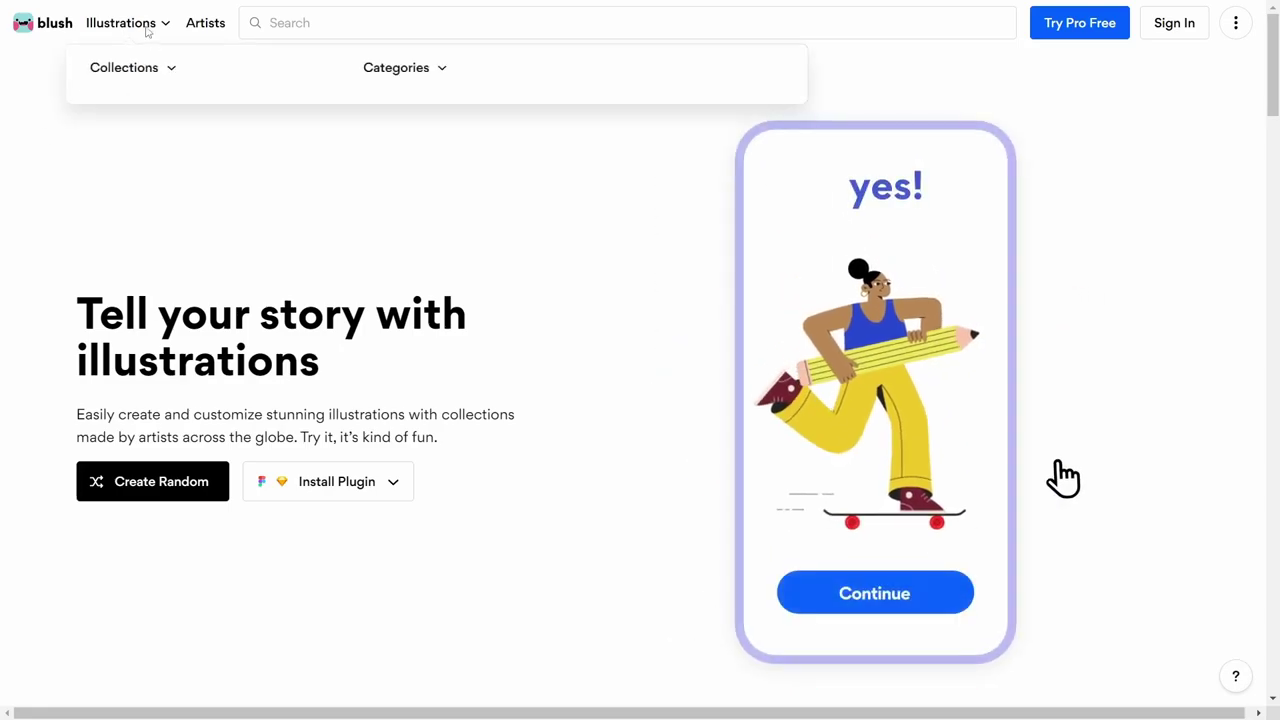
click(147, 127)
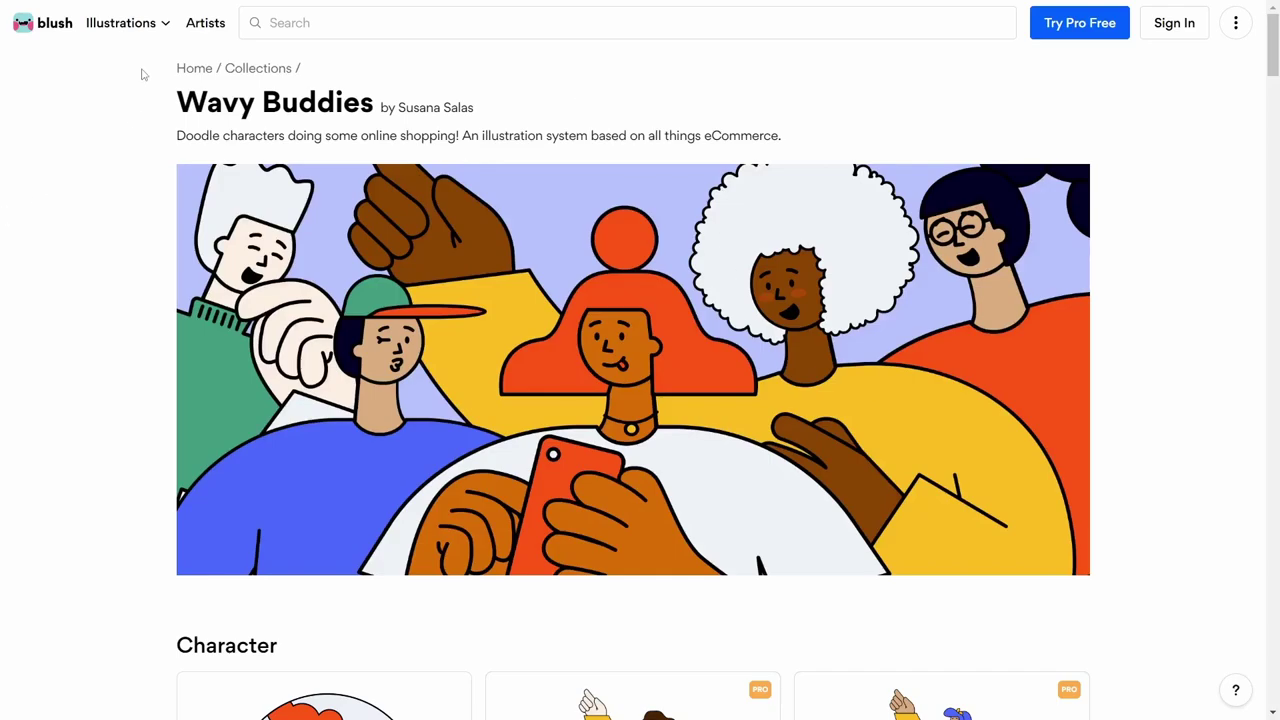
mouse_move(161, 24)
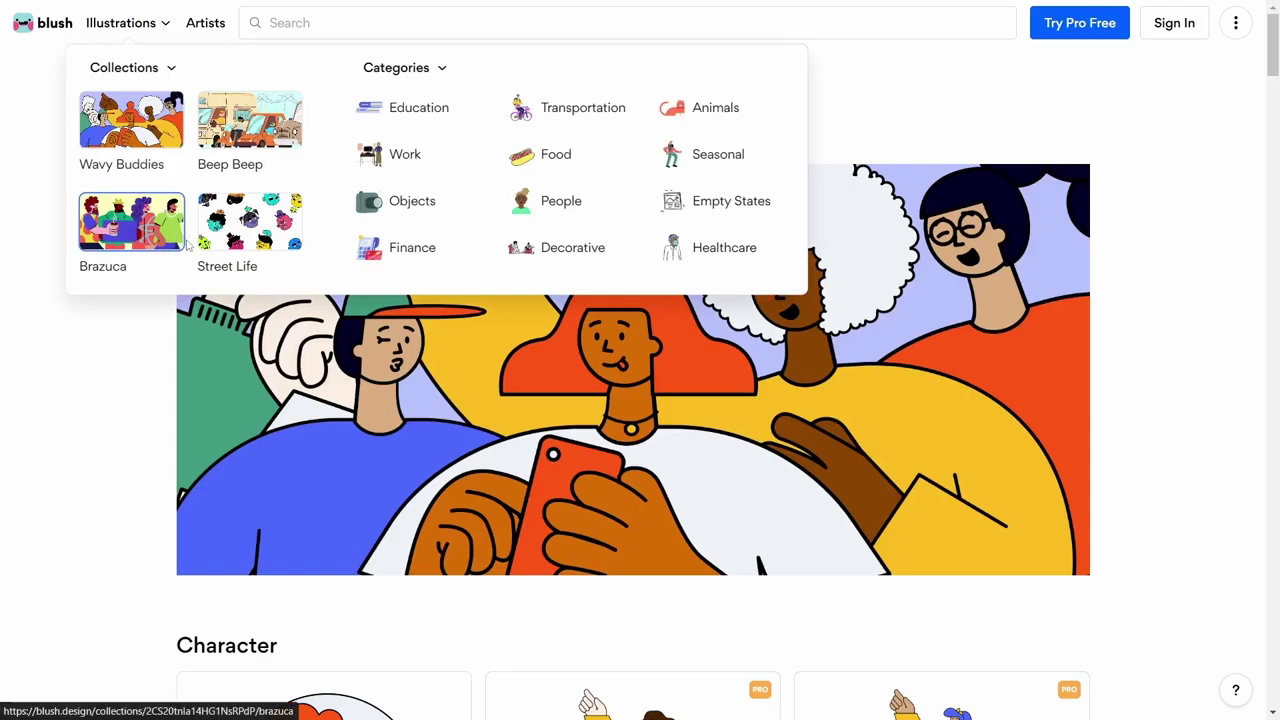
click(240, 121)
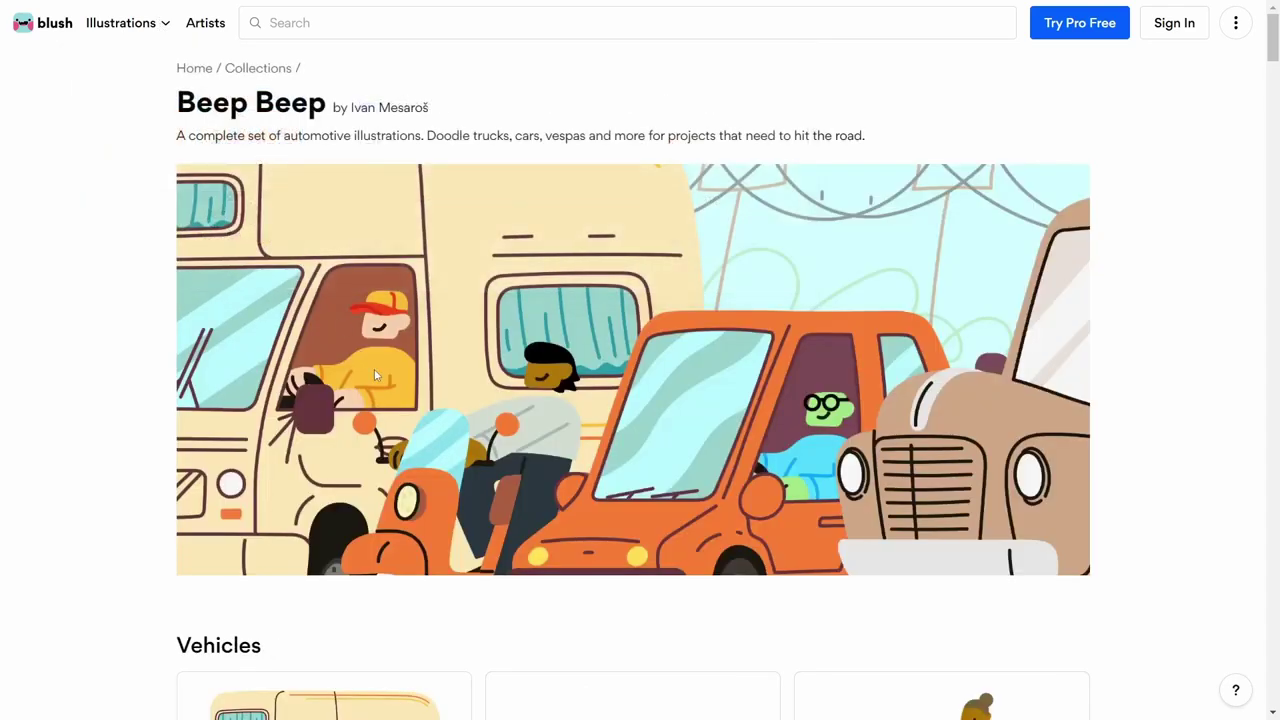
scroll(601, 306, down, 2)
scroll(601, 313, up, 2)
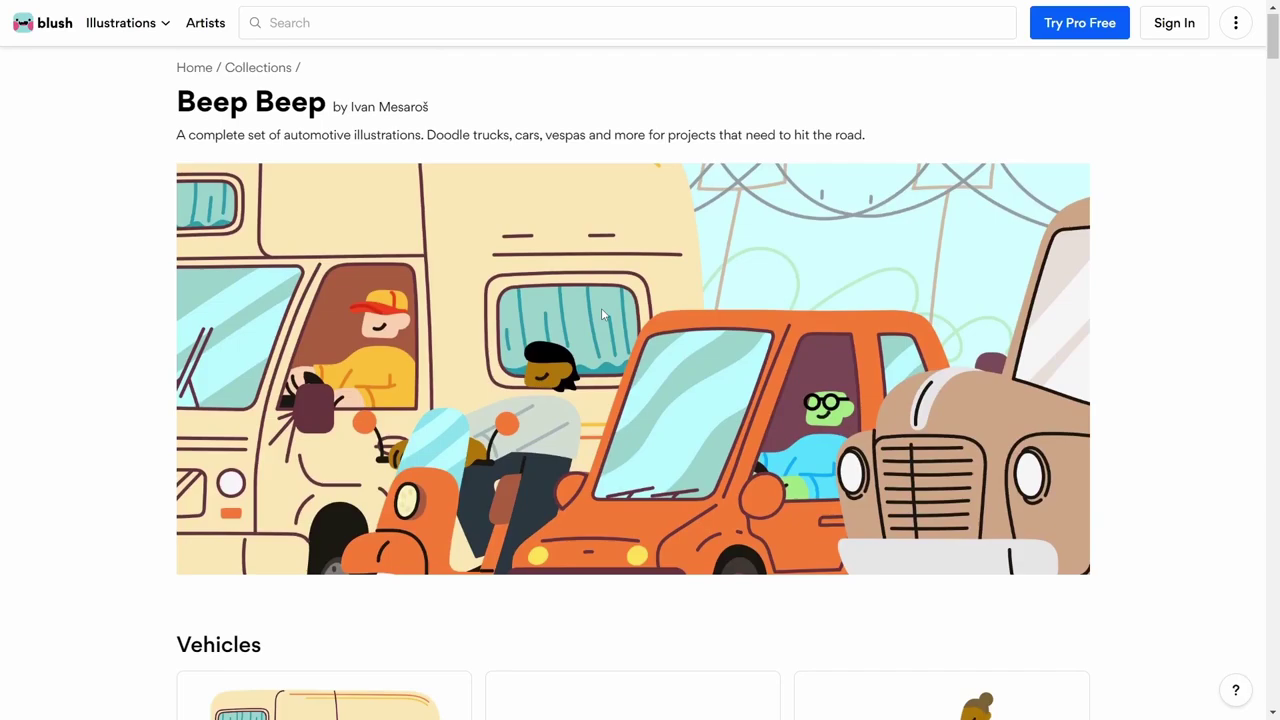
scroll(601, 313, down, 3)
- Preview two Medium Vehicle illustrations and the cargo-bike Small Vehicle, and look through its similar images
click(653, 490)
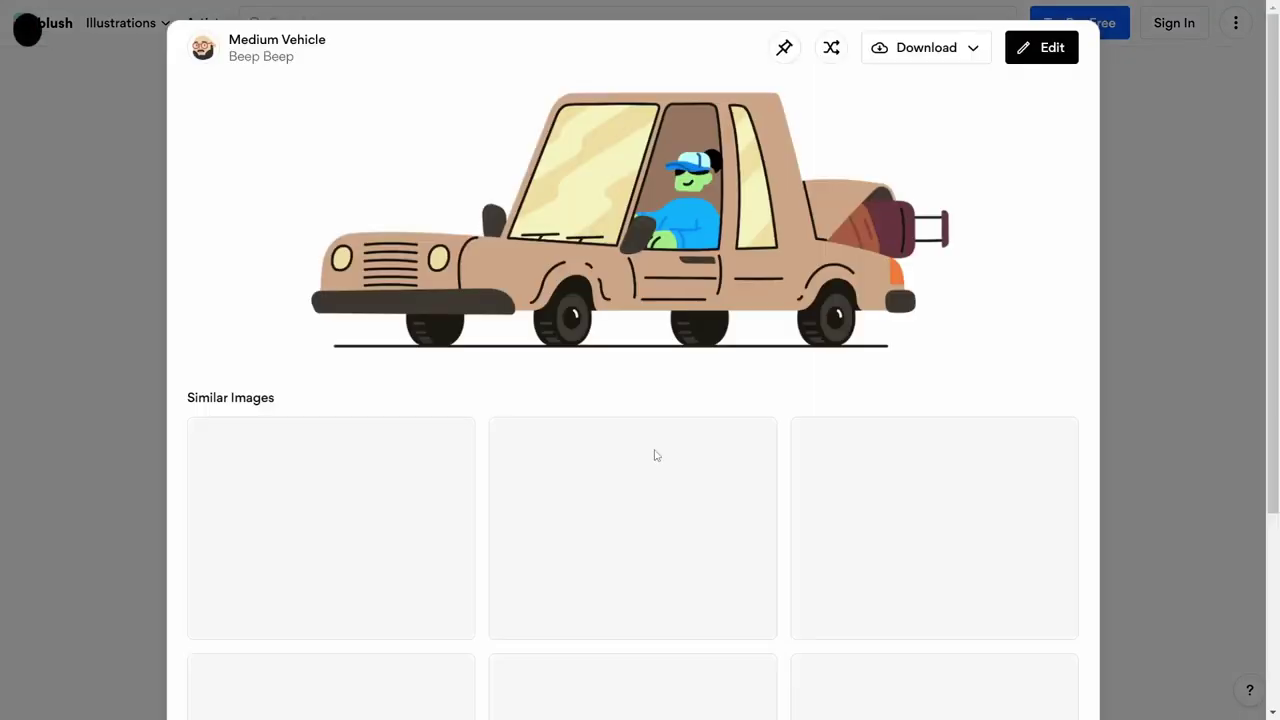
click(676, 541)
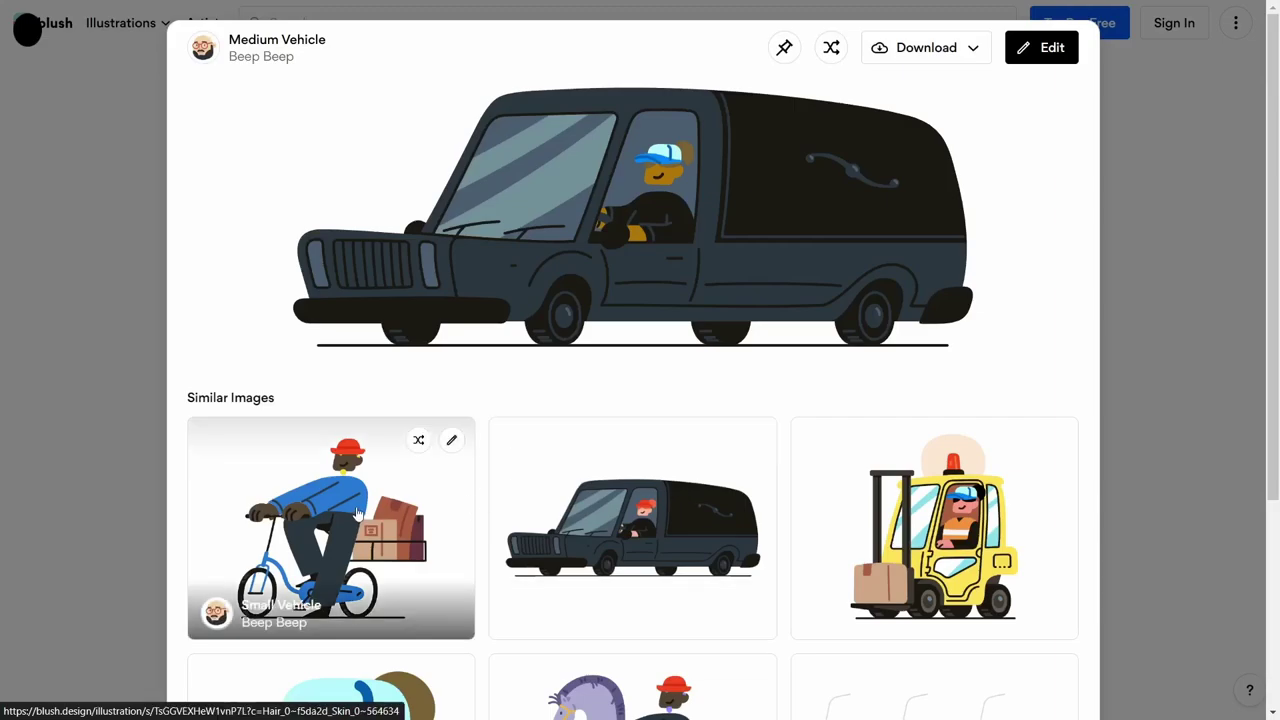
click(450, 512)
scroll(560, 442, down, 3)
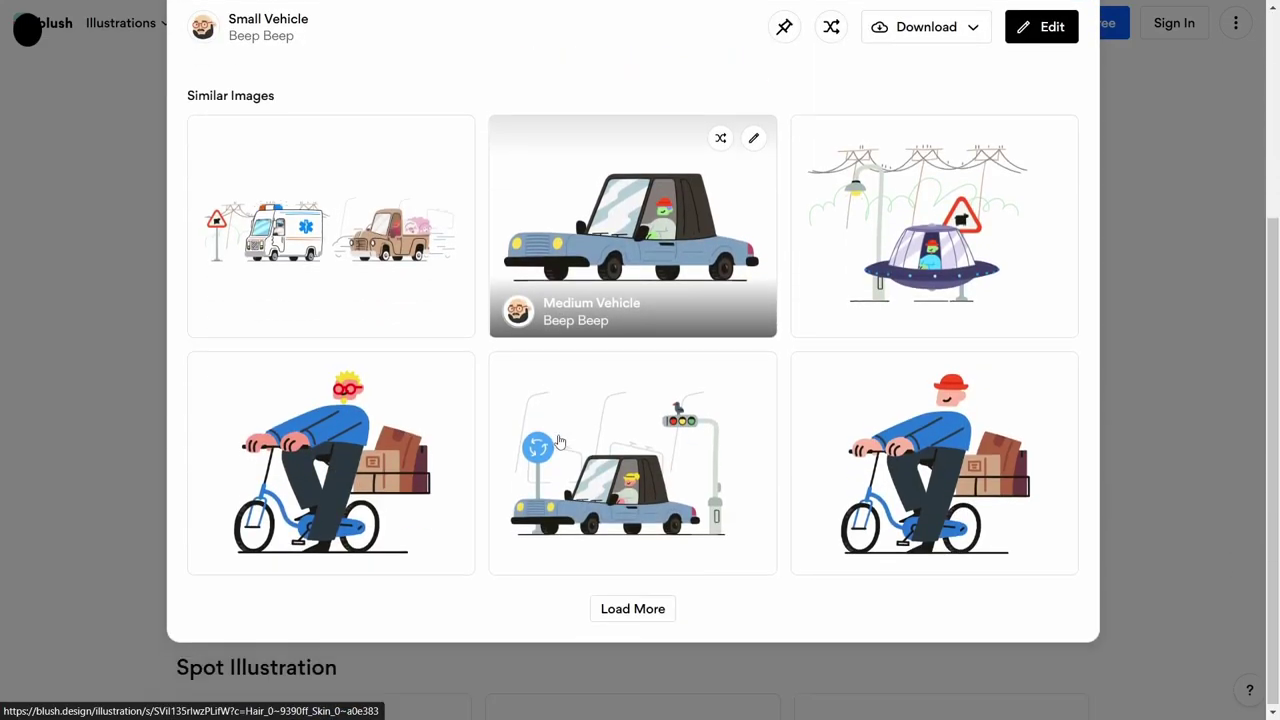
scroll(560, 444, up, 3)
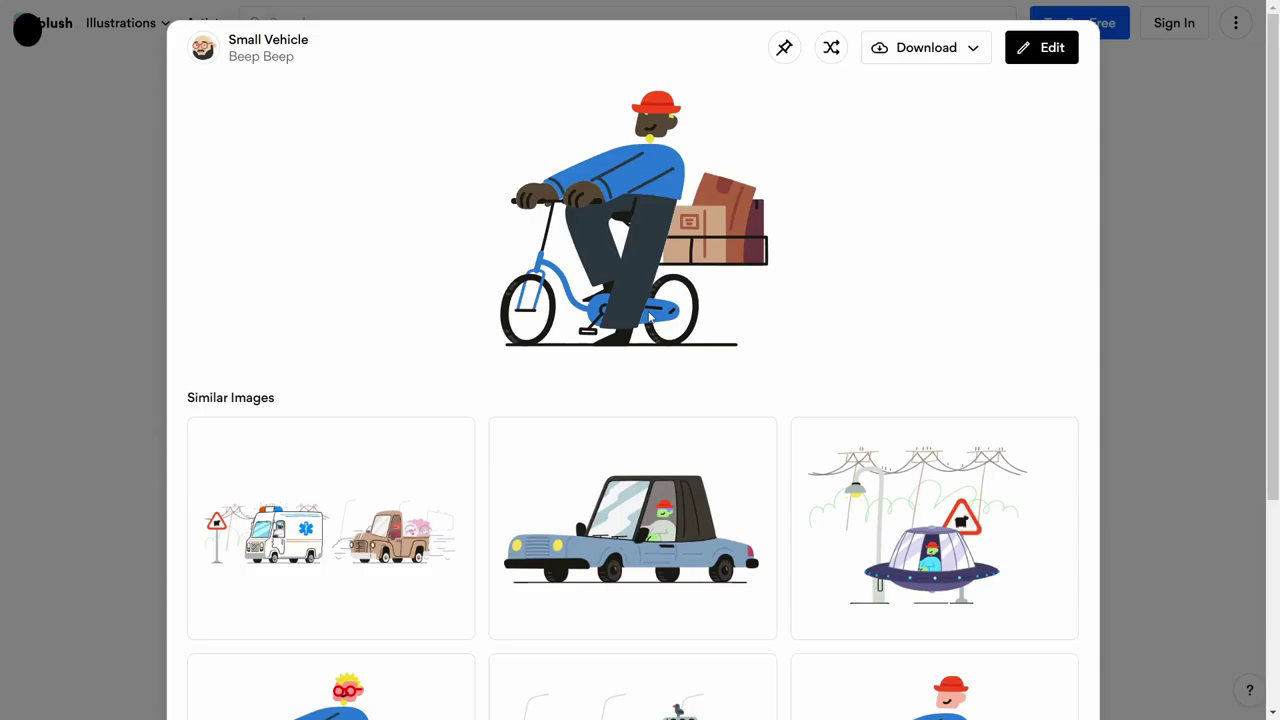
- Open the Drifting flying-saucer illustration for editing and change its background to green hills with small trees
click(930, 560)
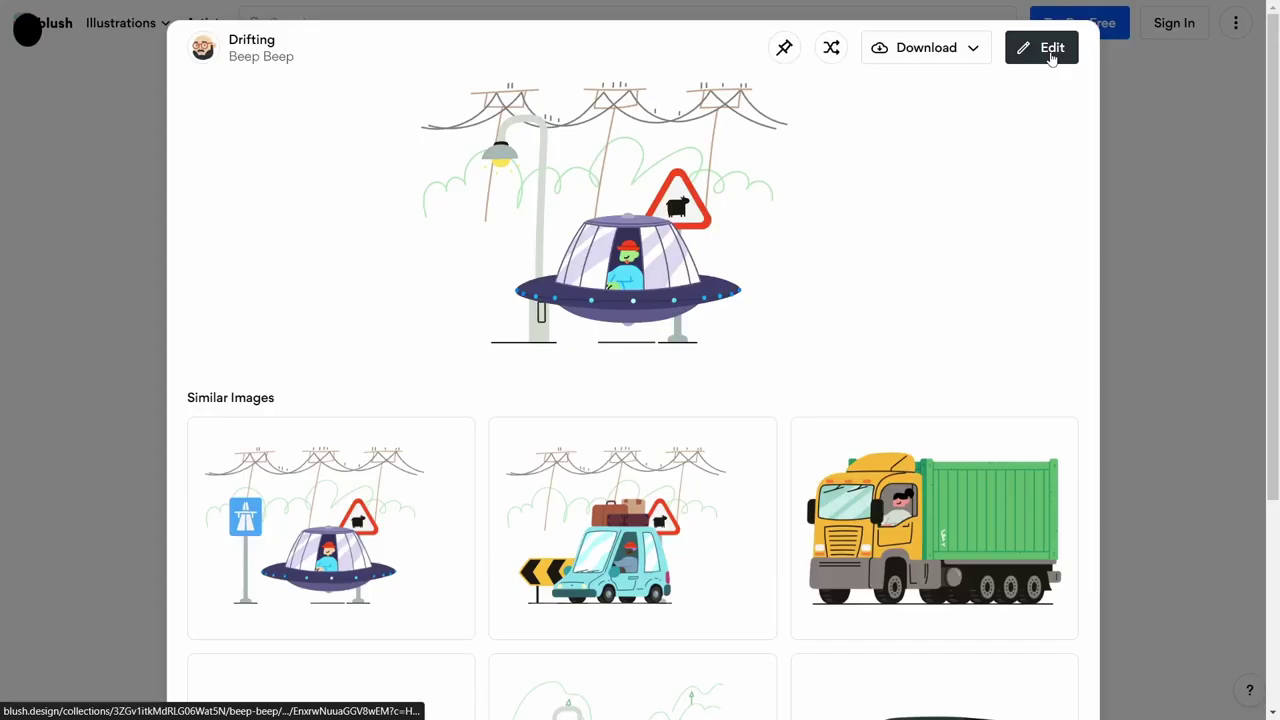
click(1049, 50)
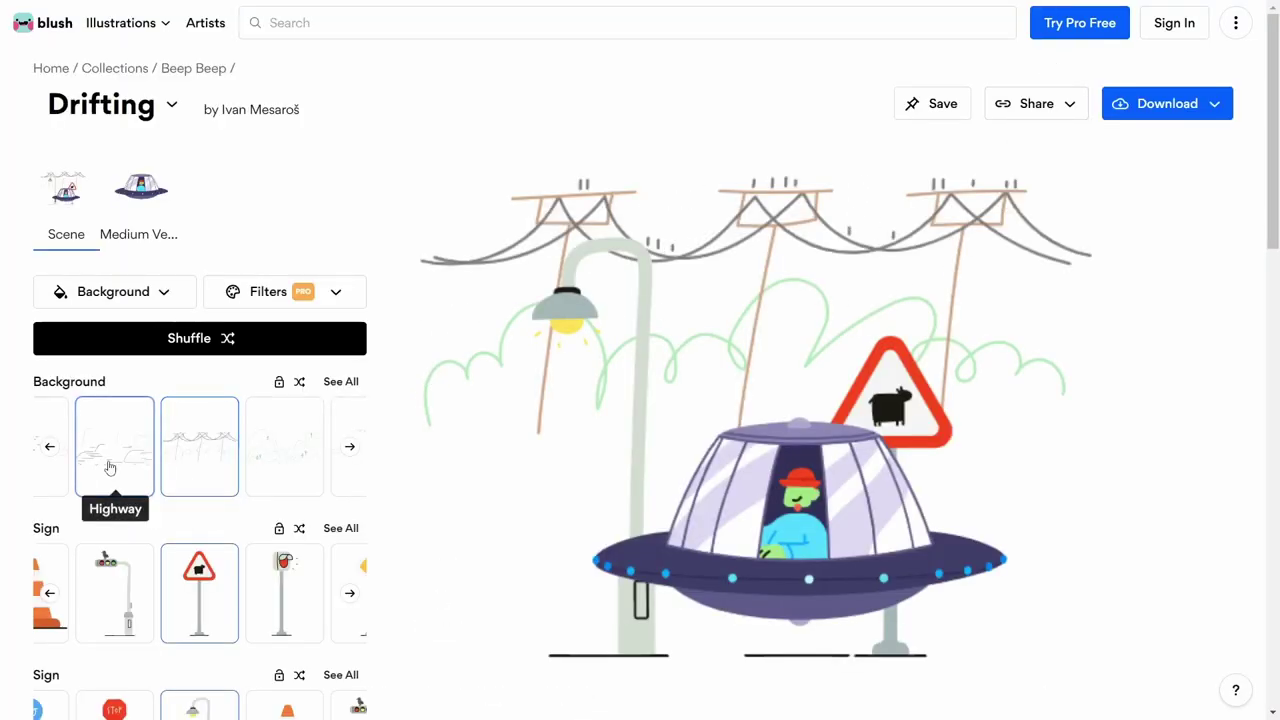
click(277, 451)
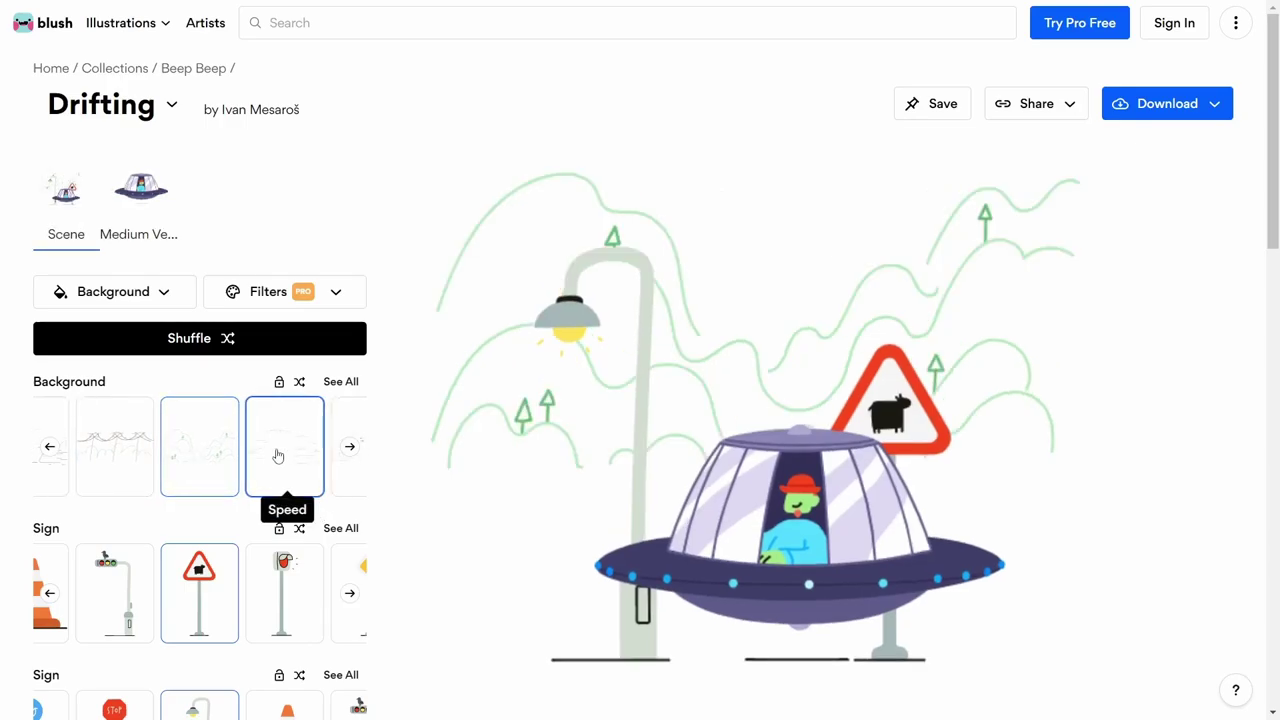
- Replace the cow warning sign with the speed camera and the street lamp with the Stop sign in the Drifting scene
scroll(449, 347, down, 2)
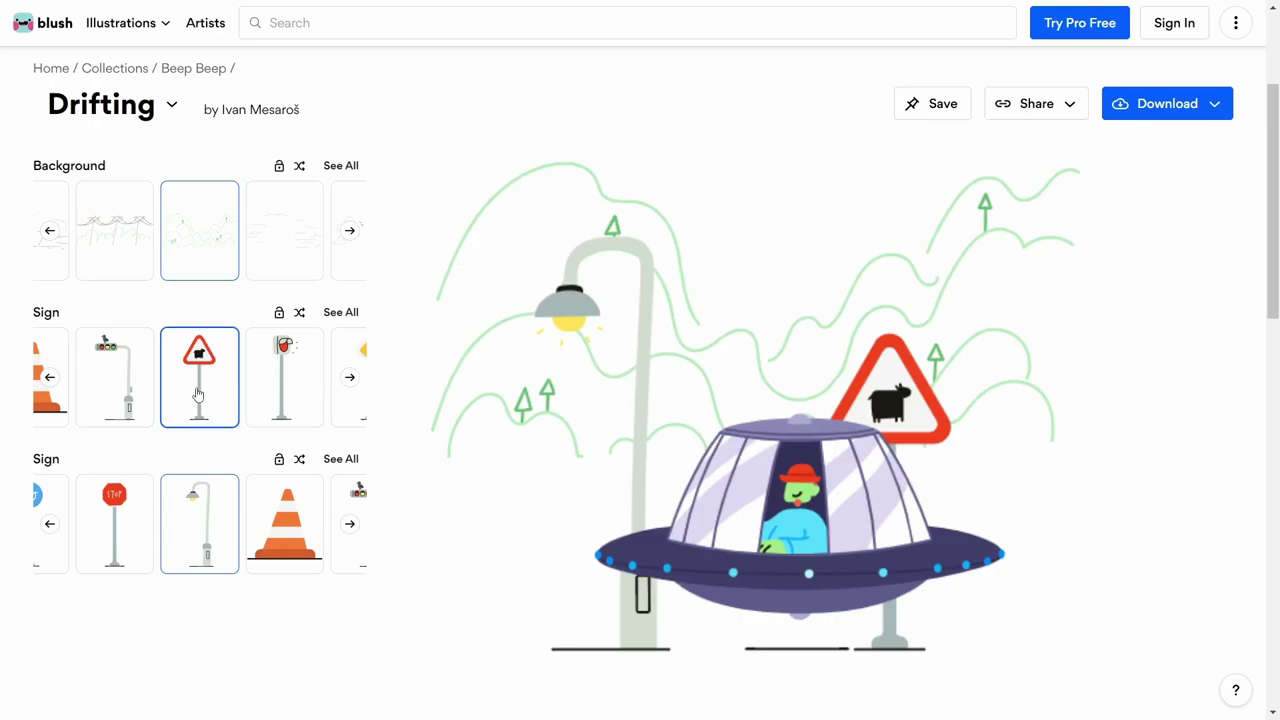
click(284, 378)
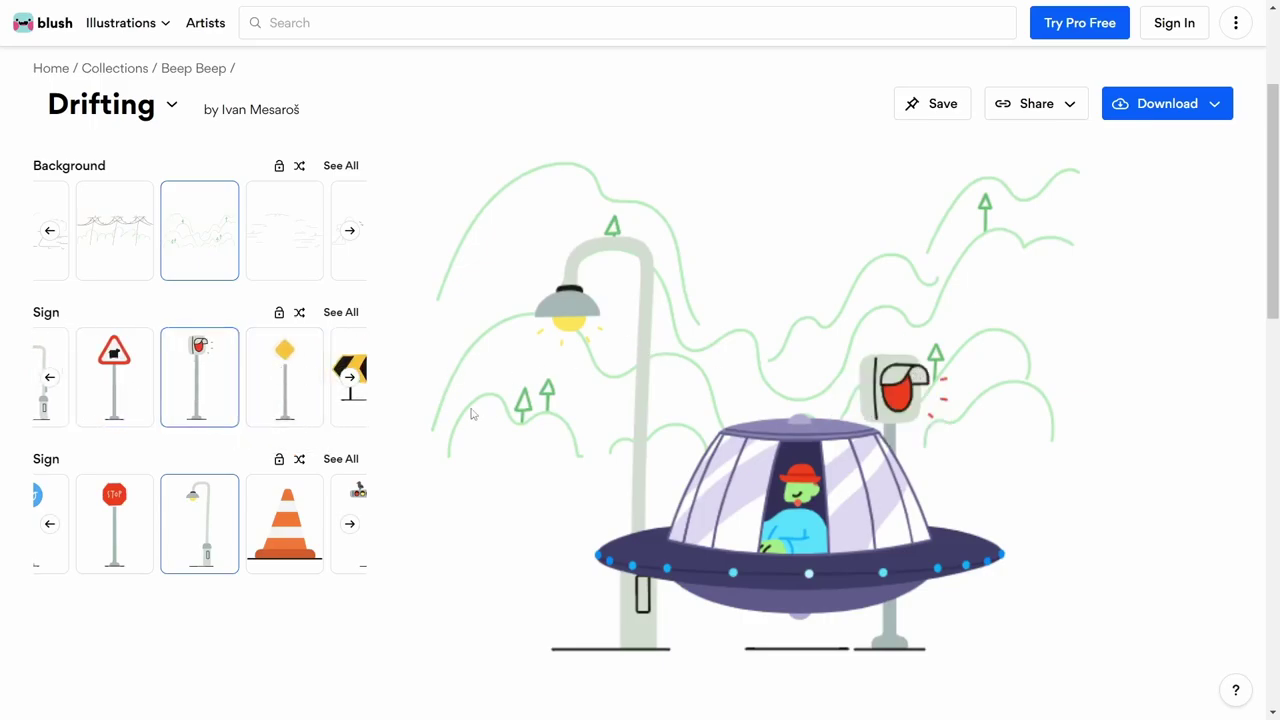
click(112, 520)
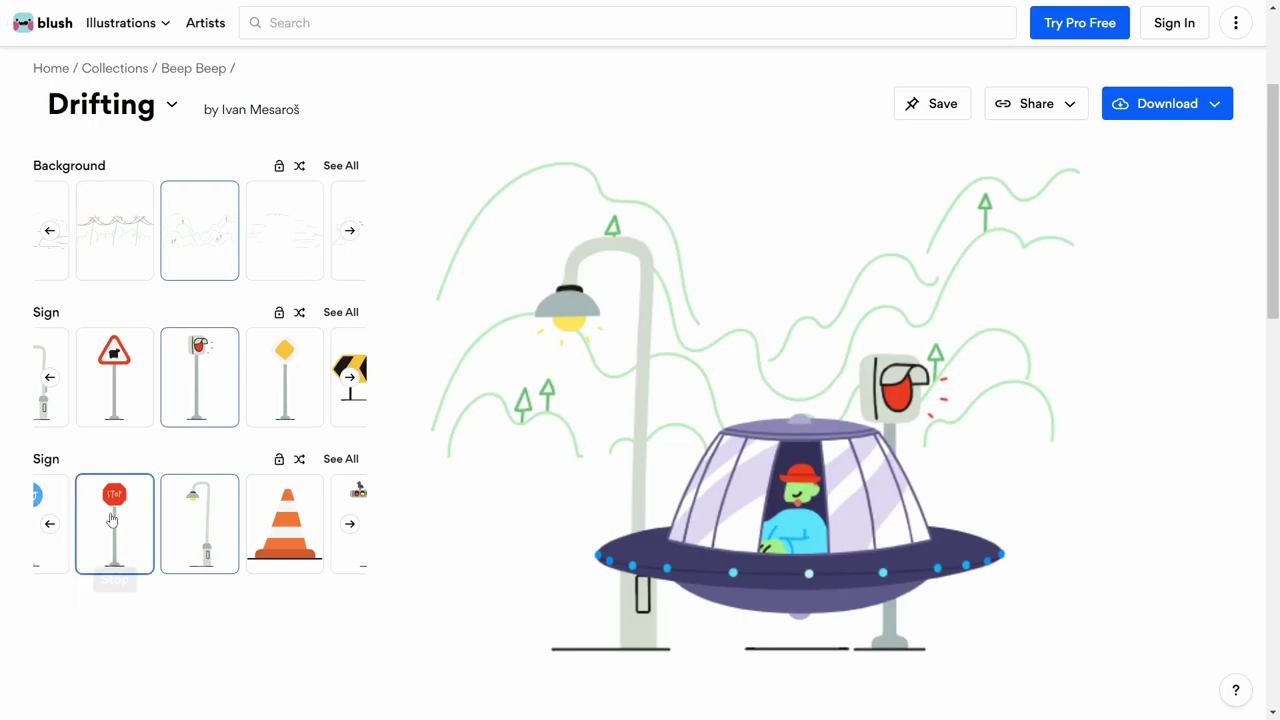
scroll(338, 428, down, 5)
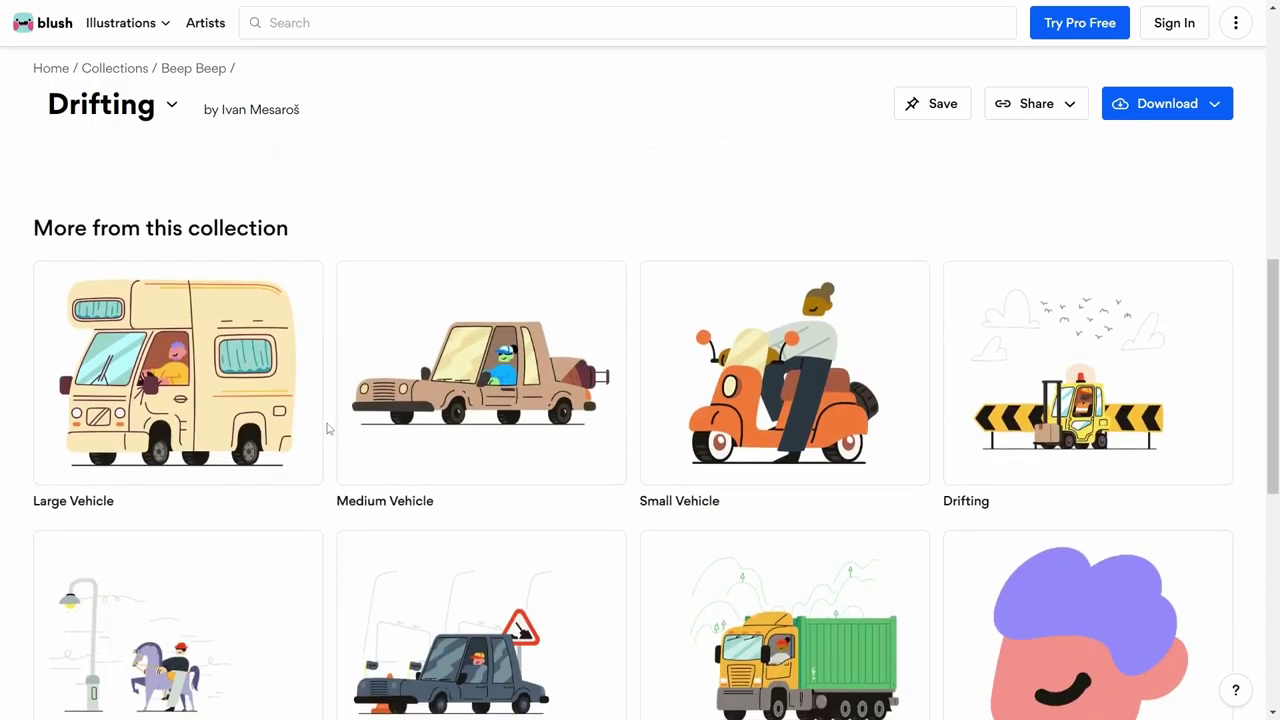
scroll(329, 428, up, 8)
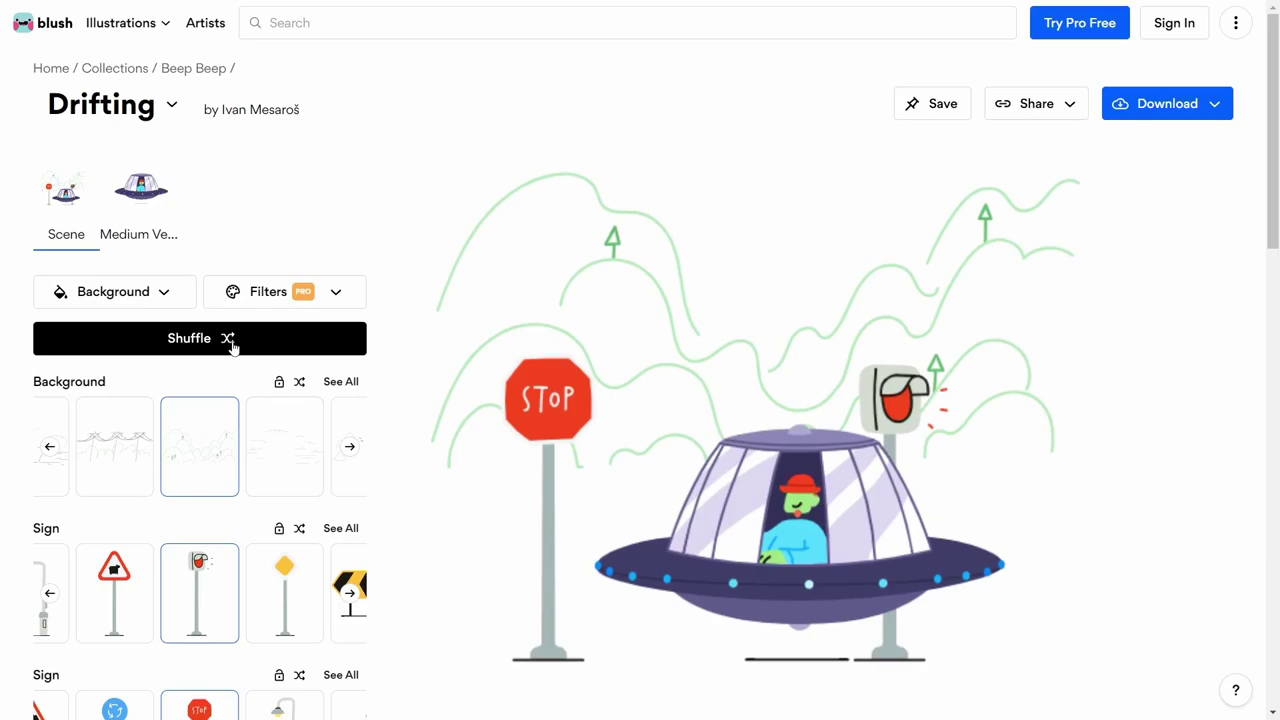
- Check the background colour picker and the Pro custom colour filters offered for the Drifting illustration
click(163, 291)
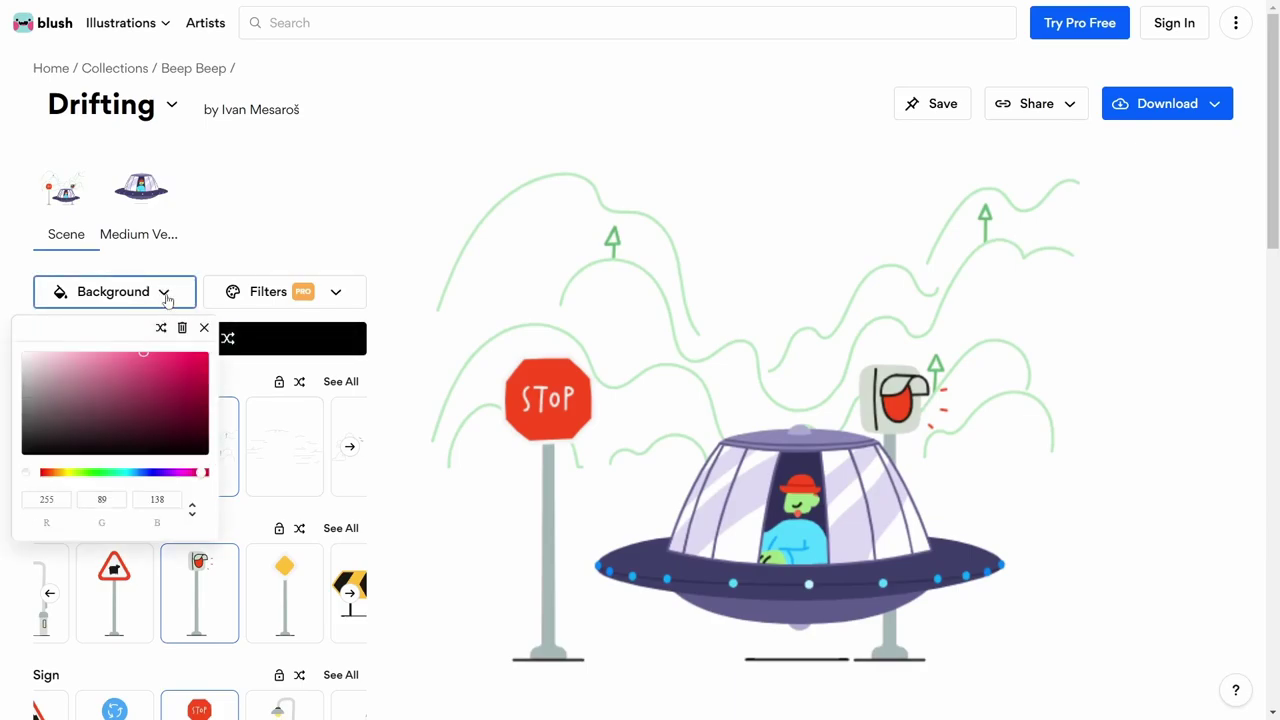
click(170, 294)
click(338, 293)
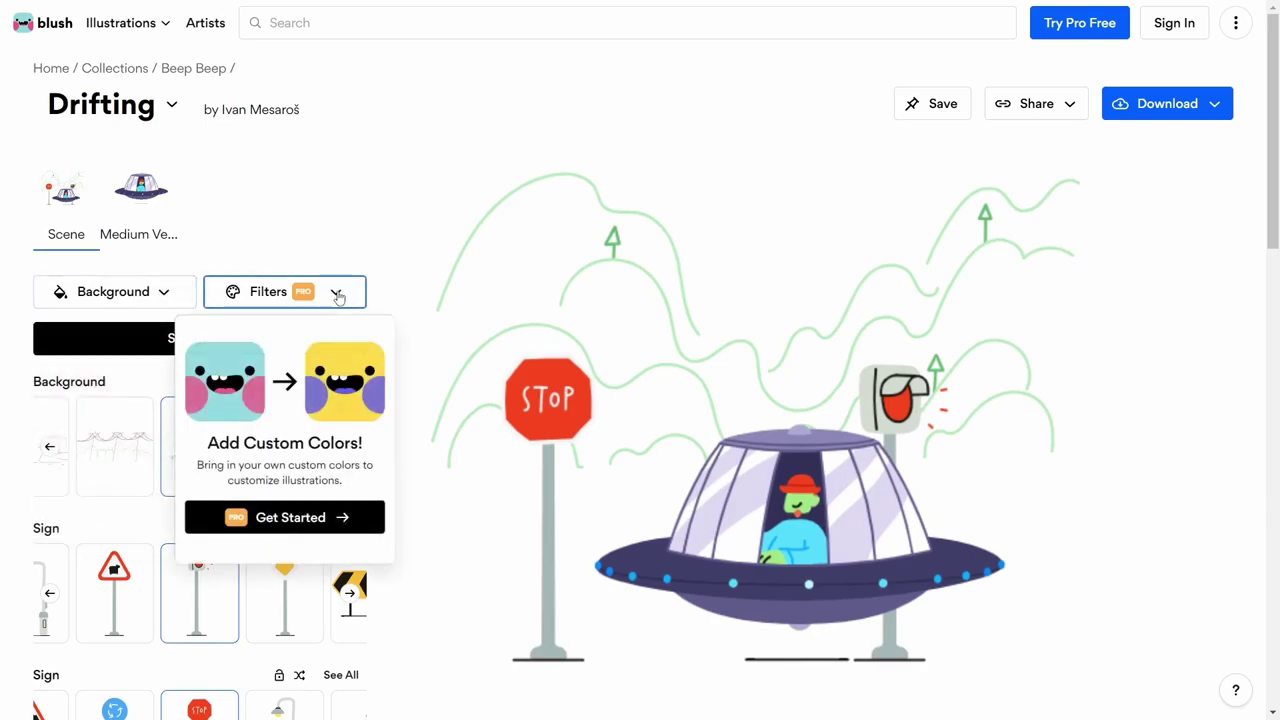
click(337, 291)
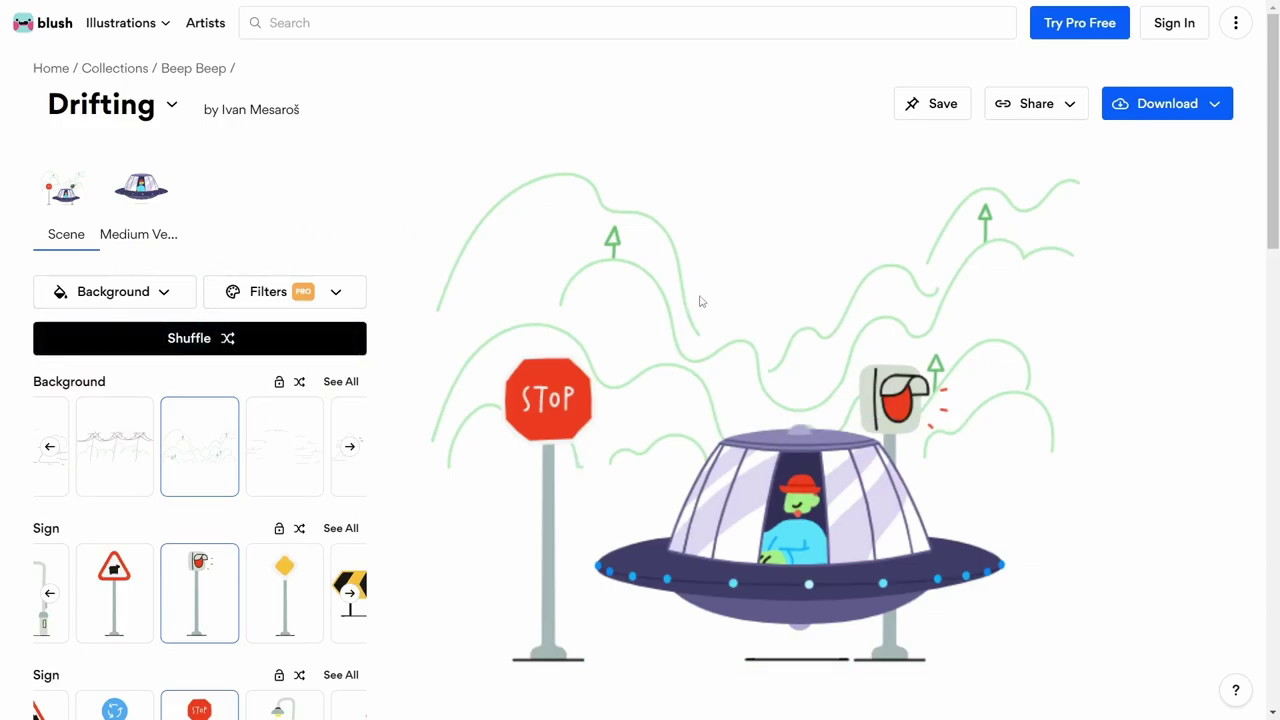
scroll(568, 352, down, 3)
scroll(568, 352, up, 3)
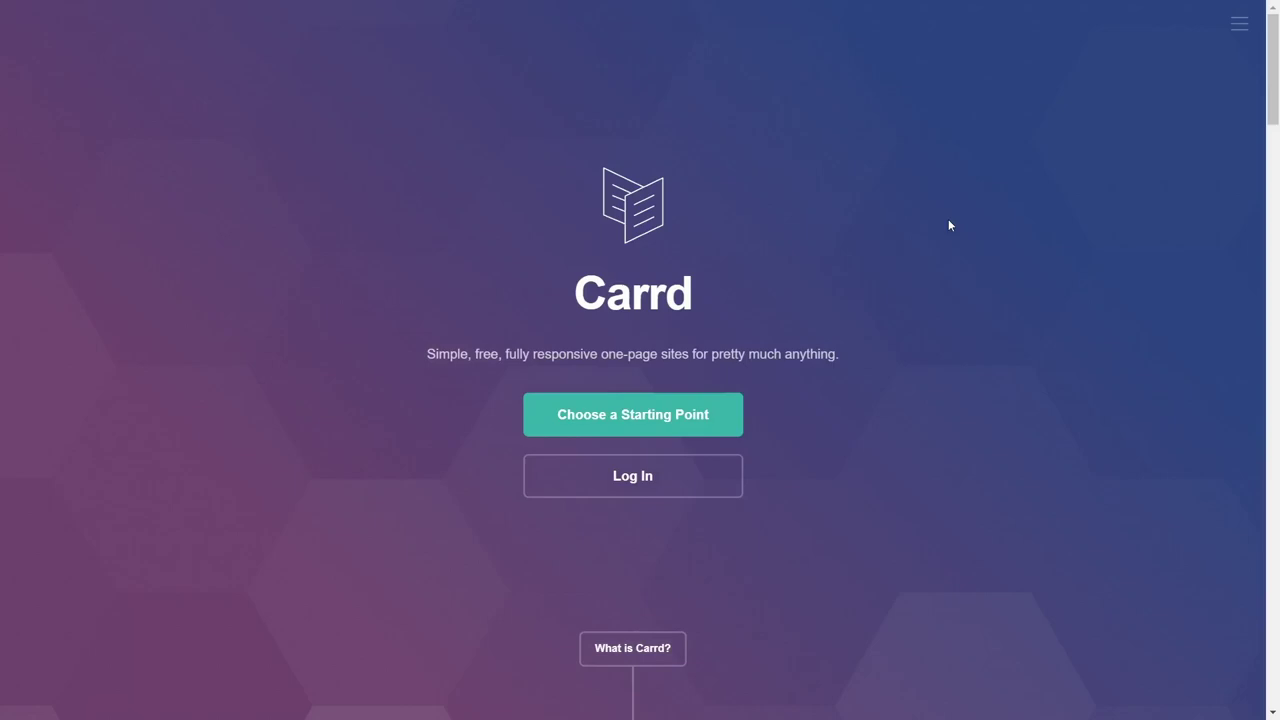
- Switch to Carrd, browse the starting points, open the dark profile card template with the pink-orange gradient and dismiss the instructions
click(624, 428)
scroll(400, 198, down, 3)
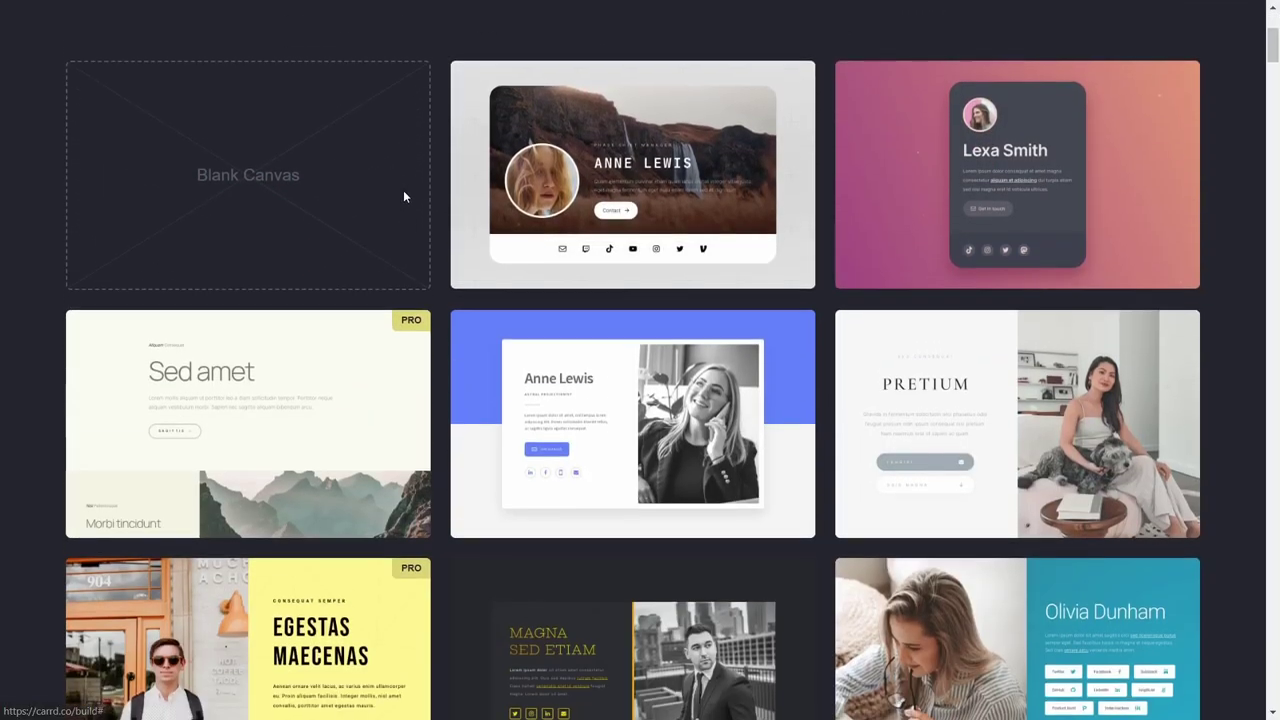
mouse_move(406, 197)
scroll(406, 192, up, 3)
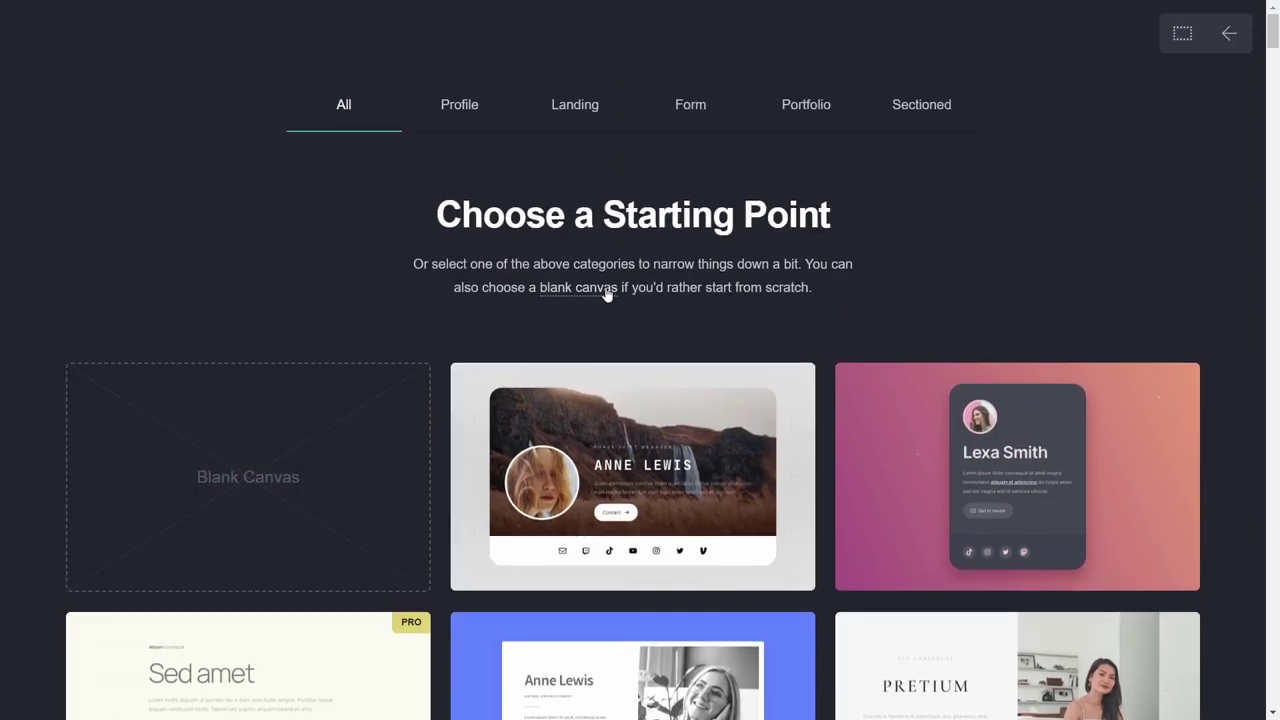
scroll(606, 293, down, 2)
mouse_move(1010, 285)
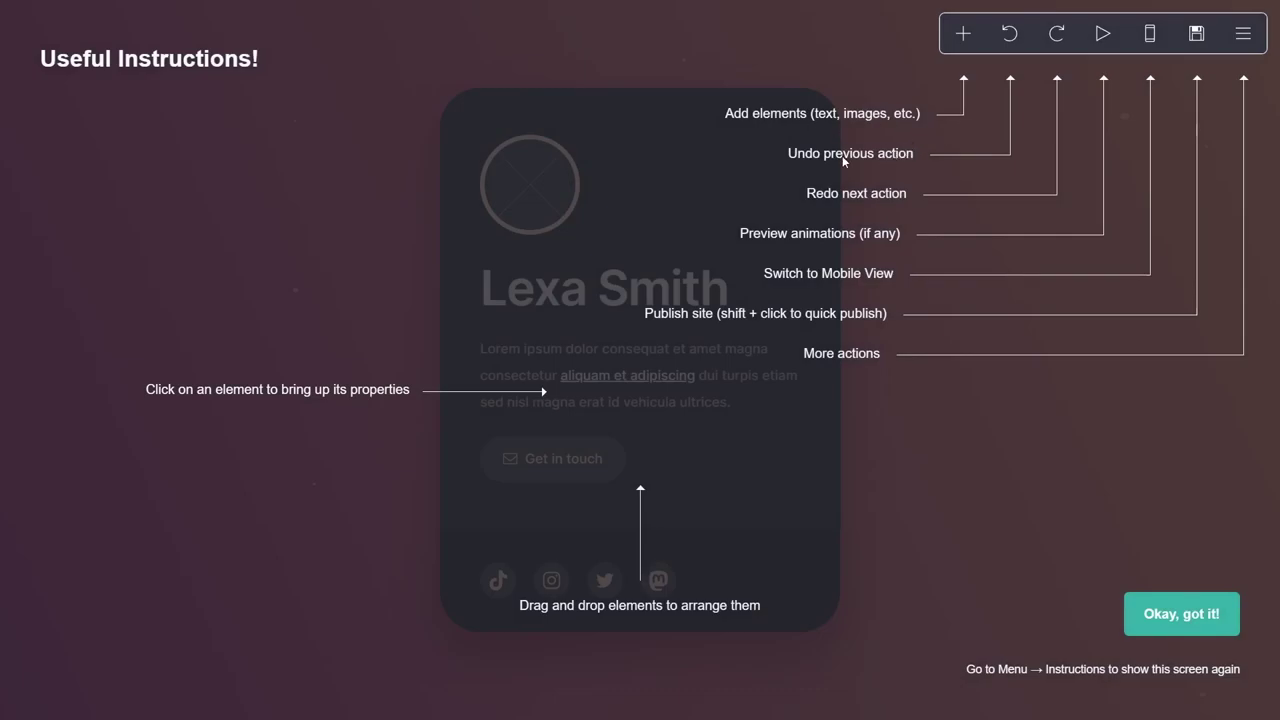
click(1160, 612)
- Replace the profile card's main heading text with "Ebuzz Central"
click(598, 283)
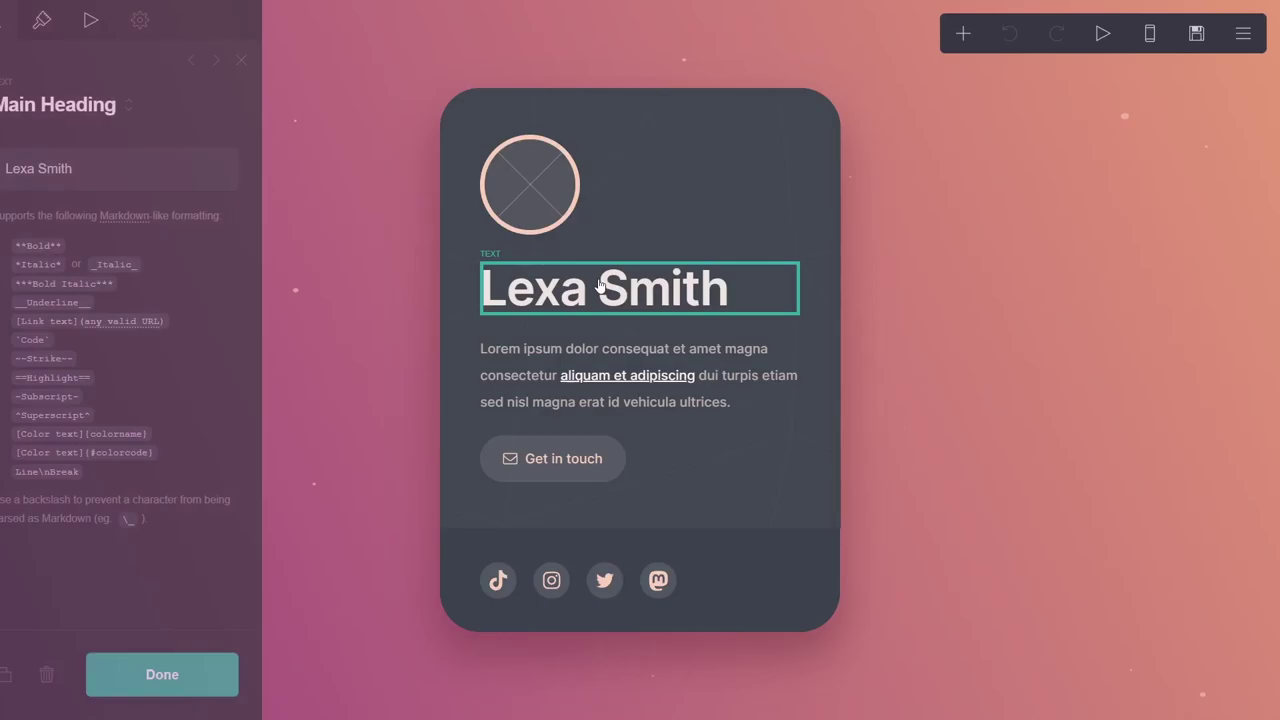
key(Escape)
click(600, 285)
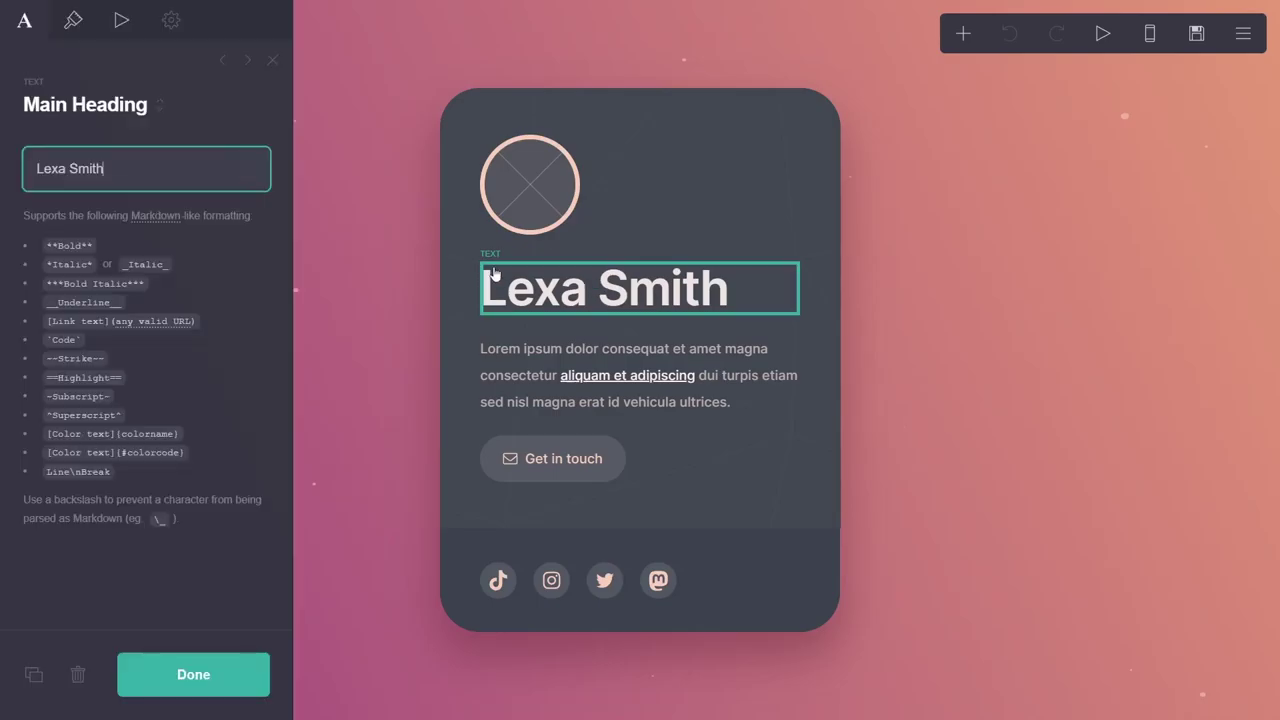
key(BackSpace)
key(BackSpace)
key(BackSpace)
key(BackSpace)
key(BackSpace)
key(BackSpace)
key(BackSpace)
key(BackSpace)
key(BackSpace)
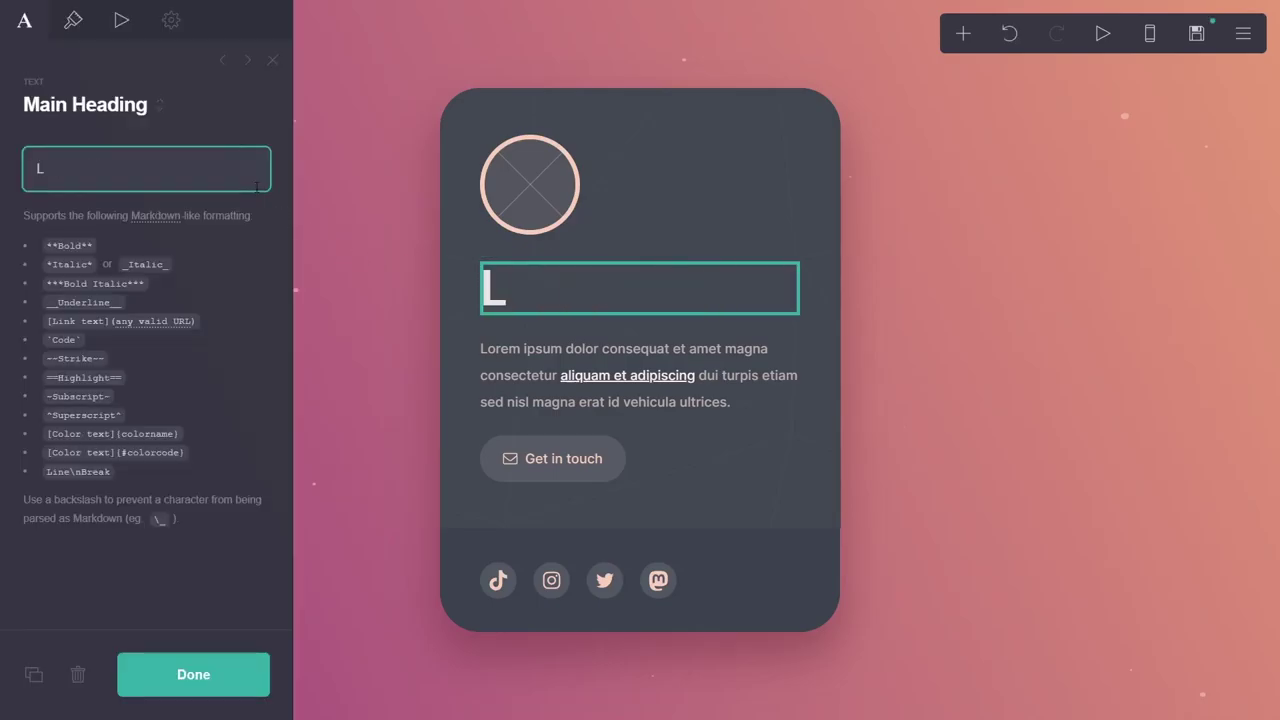
text(Ebuzz)
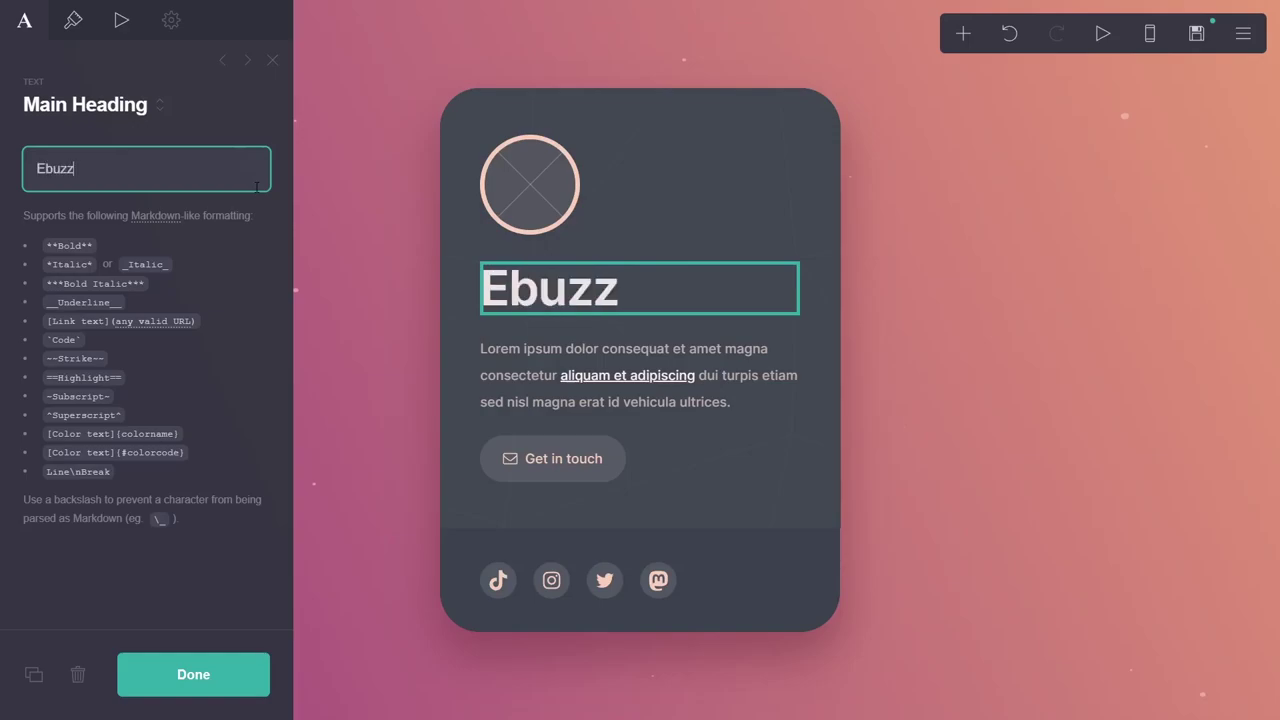
text( Central)
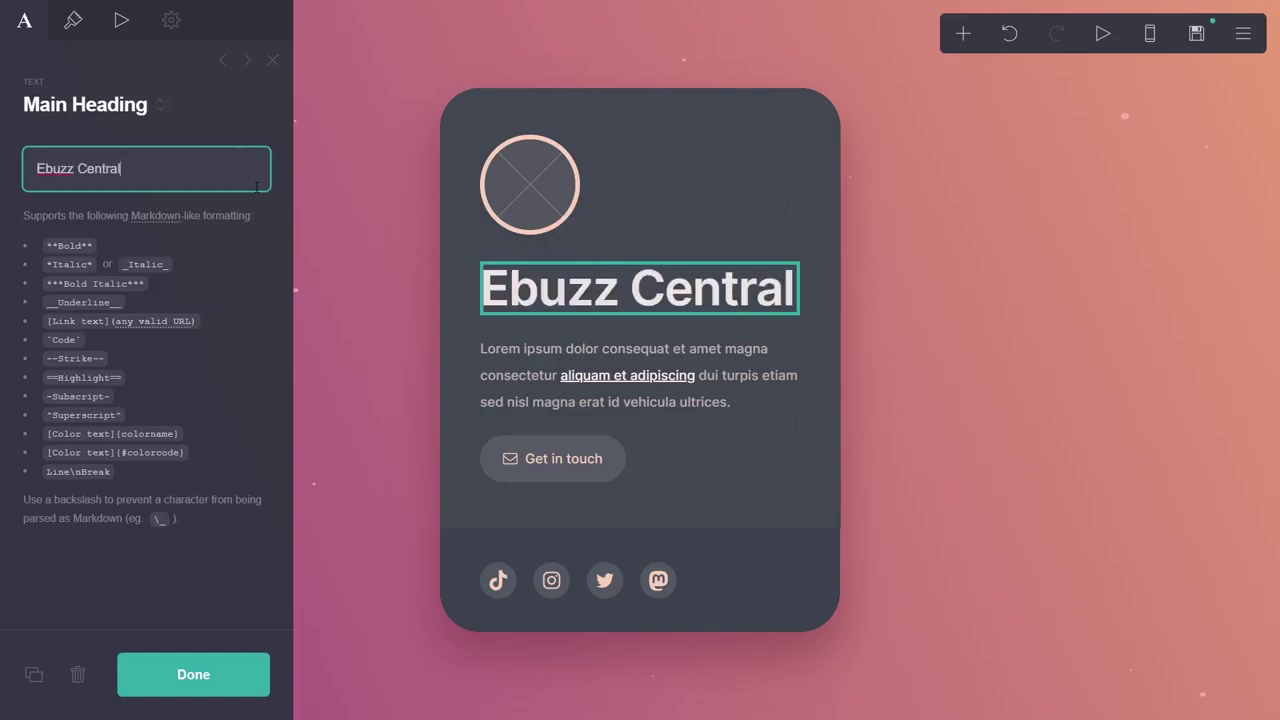
- Replace the placeholder paragraph below the heading with "Does technology based videos"
click(600, 368)
drag(91, 265, 36, 168)
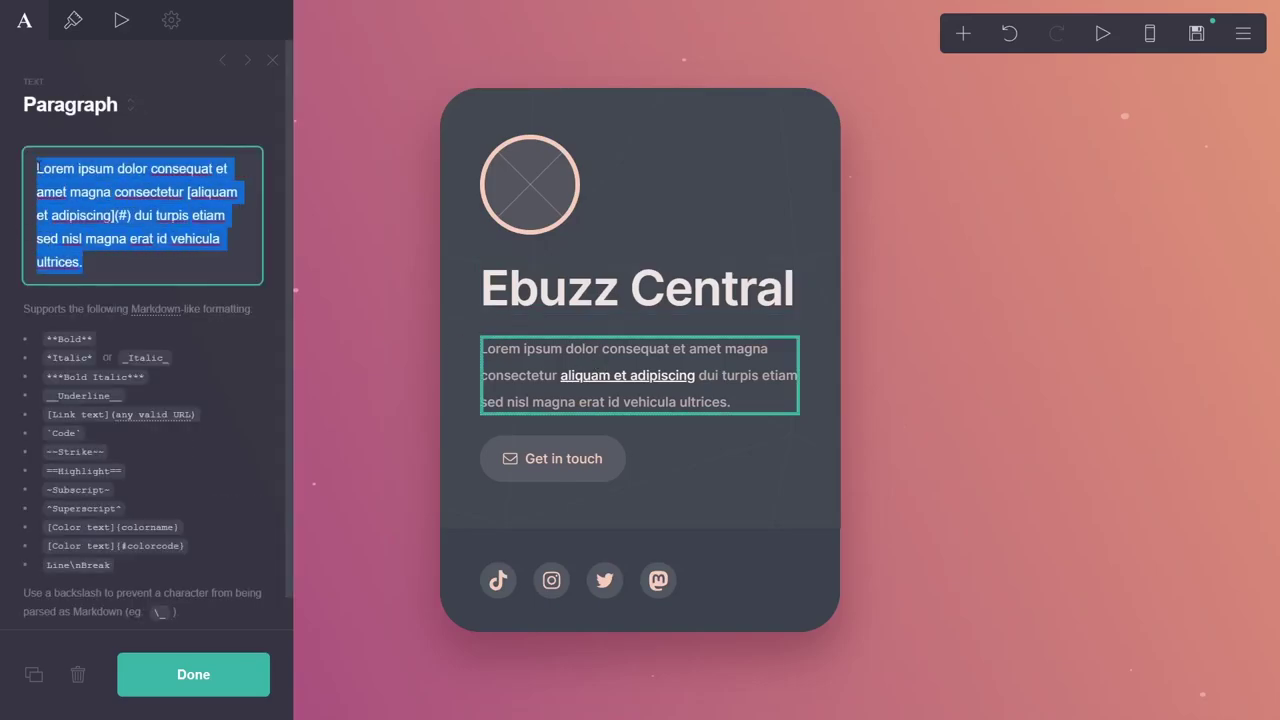
text(Does tech)
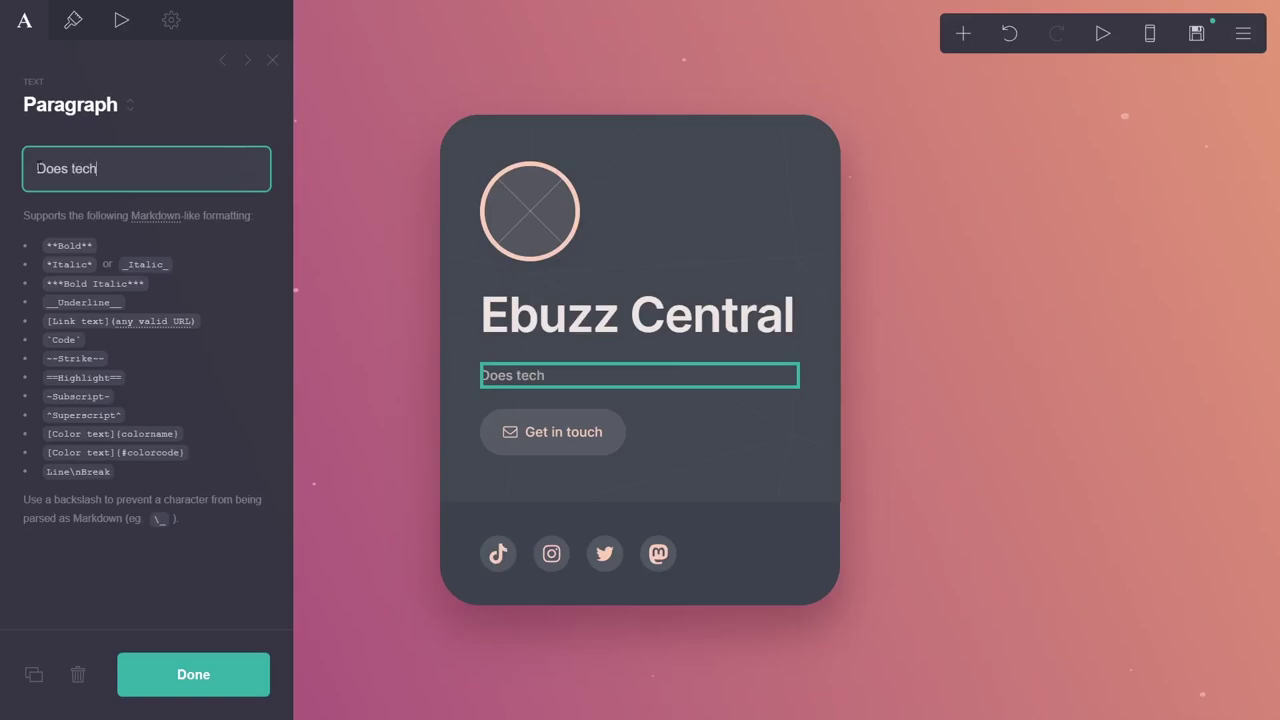
text(nology base)
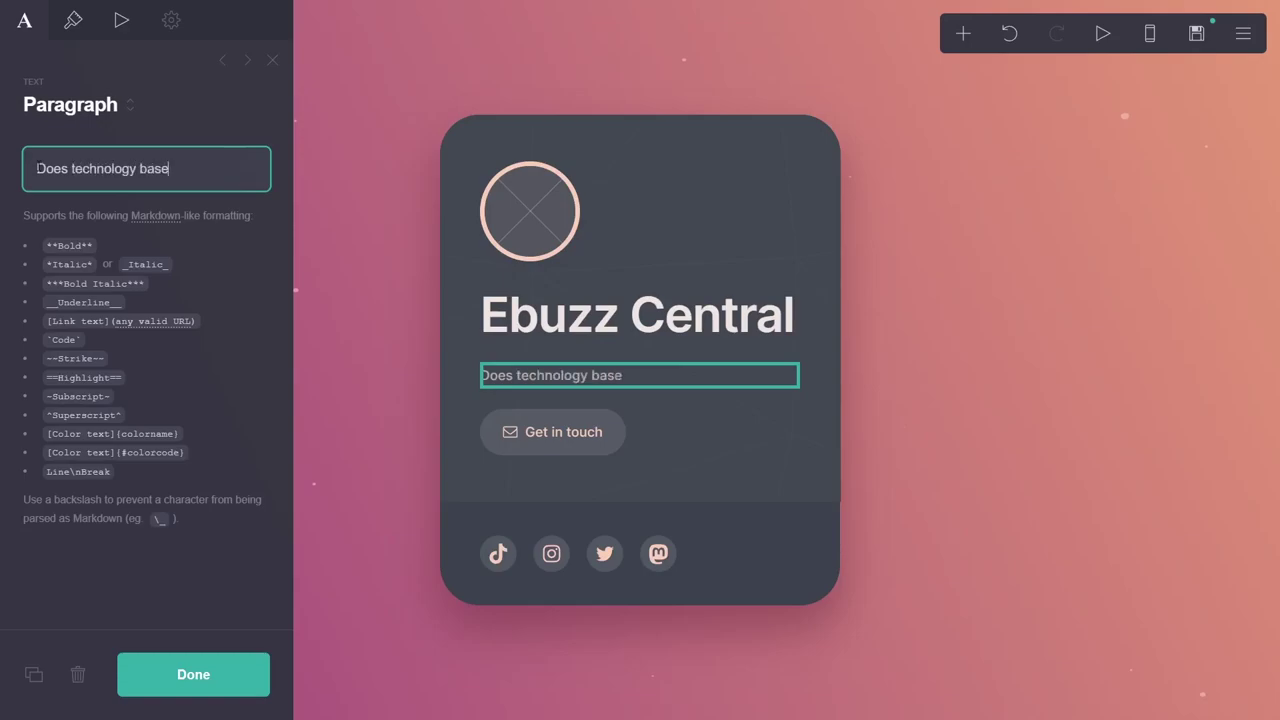
text(d videos)
- Add a second button beside "Get in touch", look through its URL and icon options, and finish editing
click(557, 445)
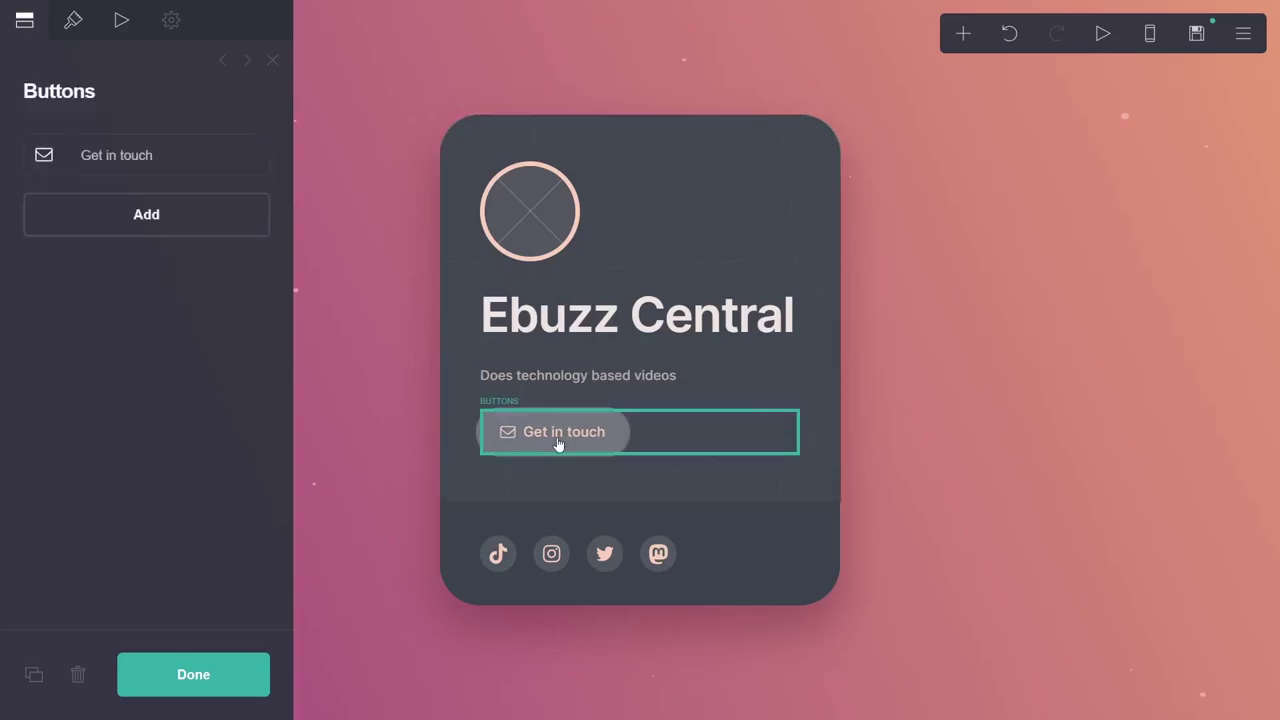
click(155, 220)
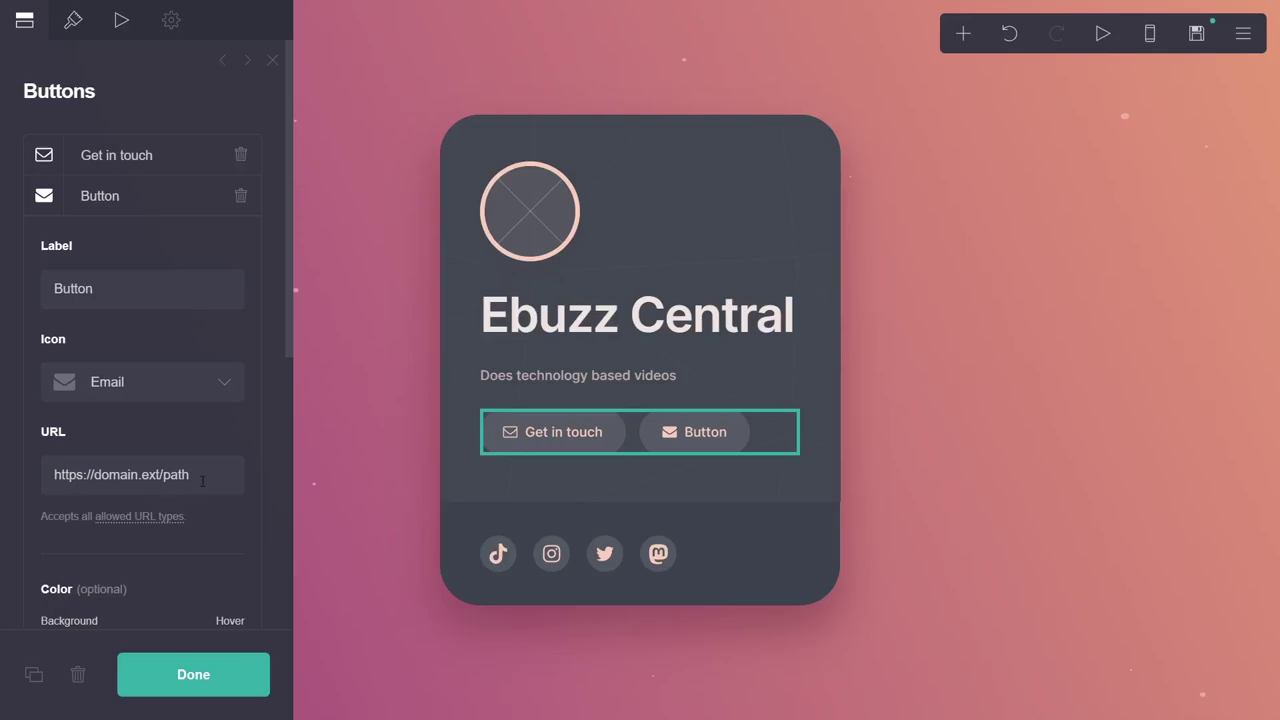
drag(202, 481, 163, 476)
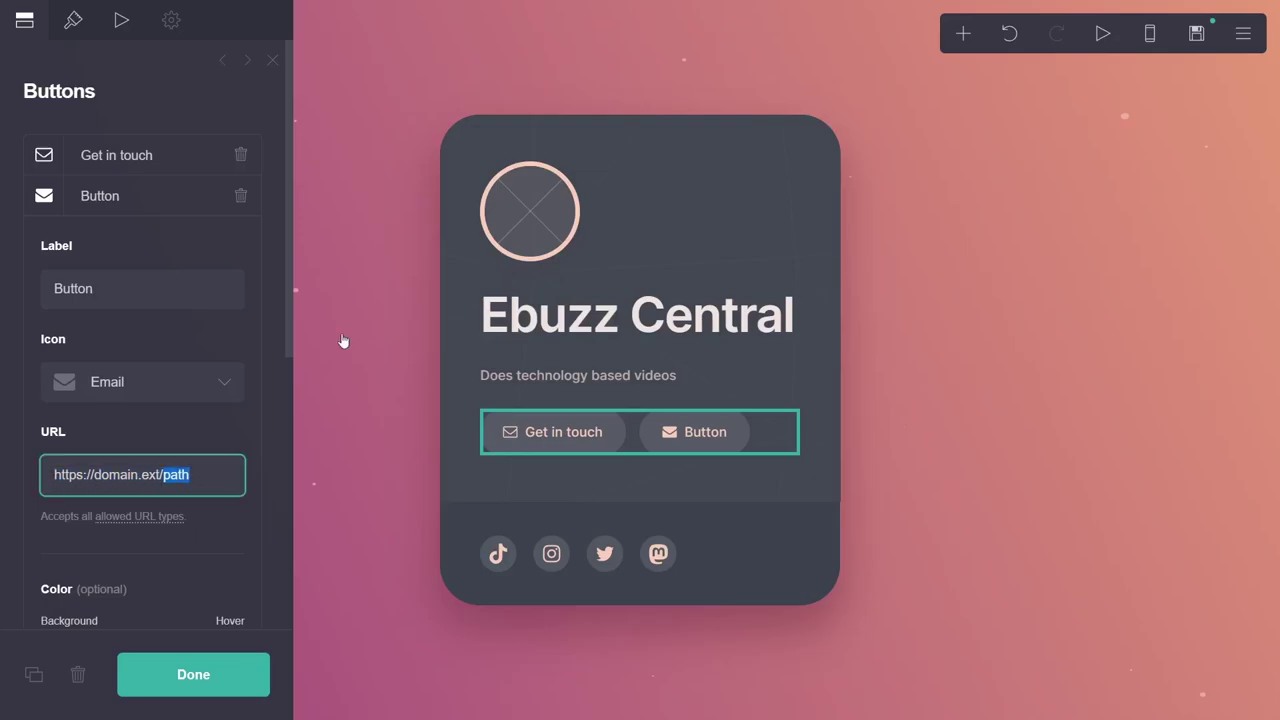
click(237, 395)
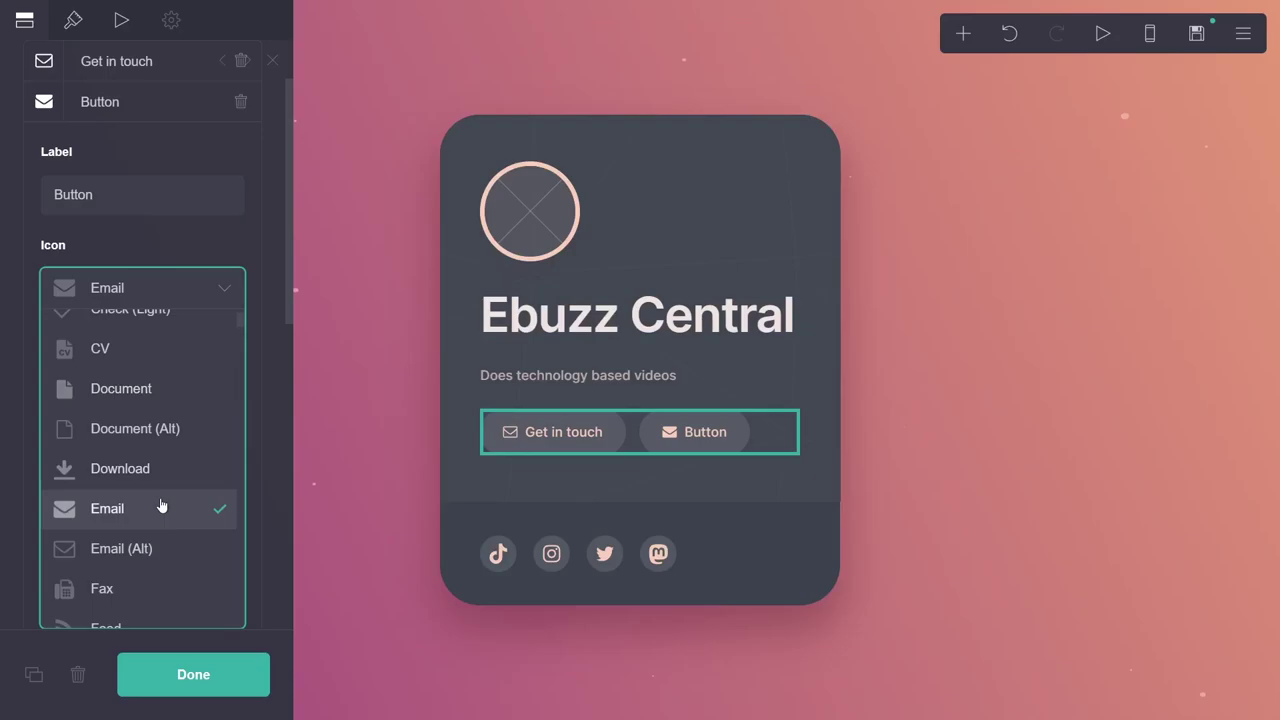
scroll(172, 378, up, 1)
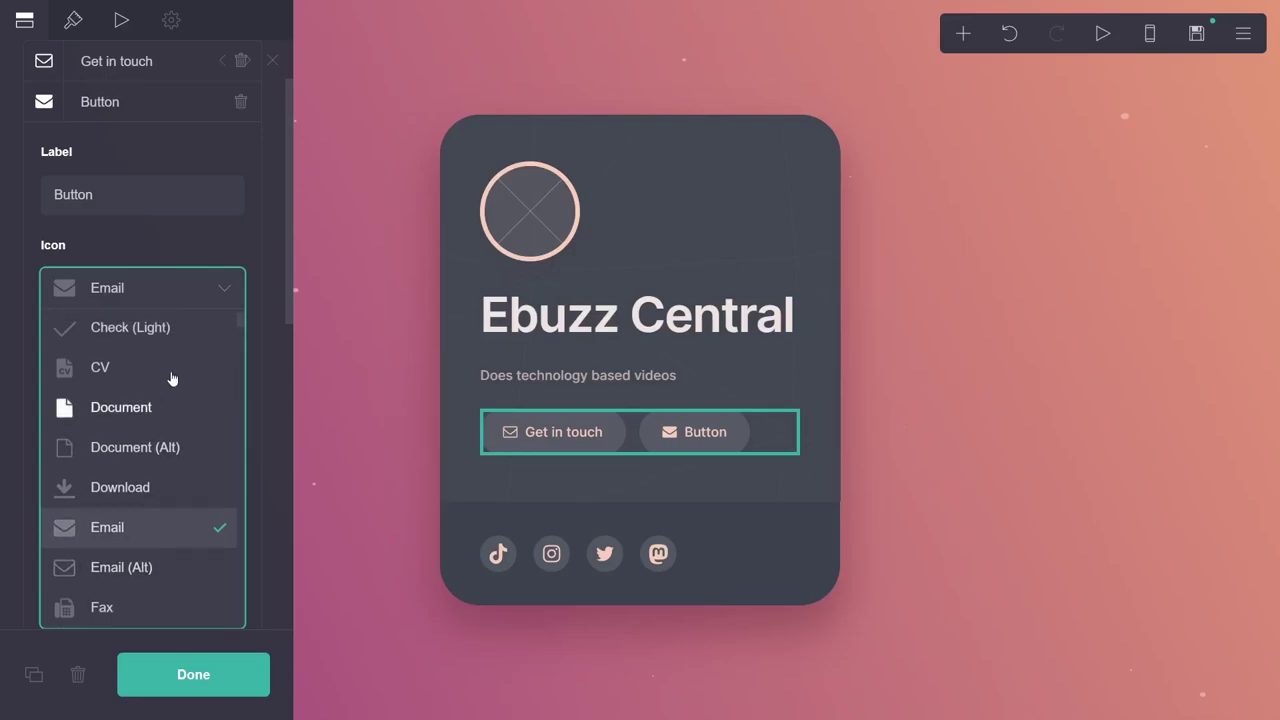
click(390, 445)
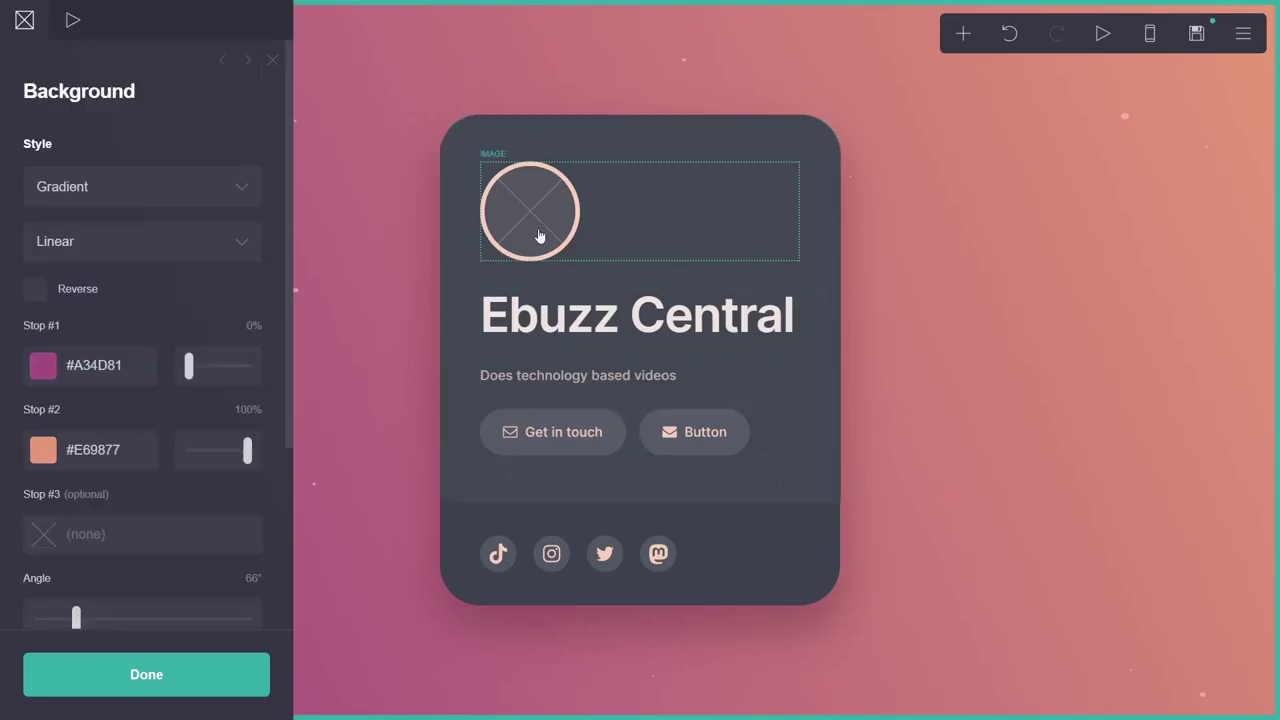
click(226, 688)
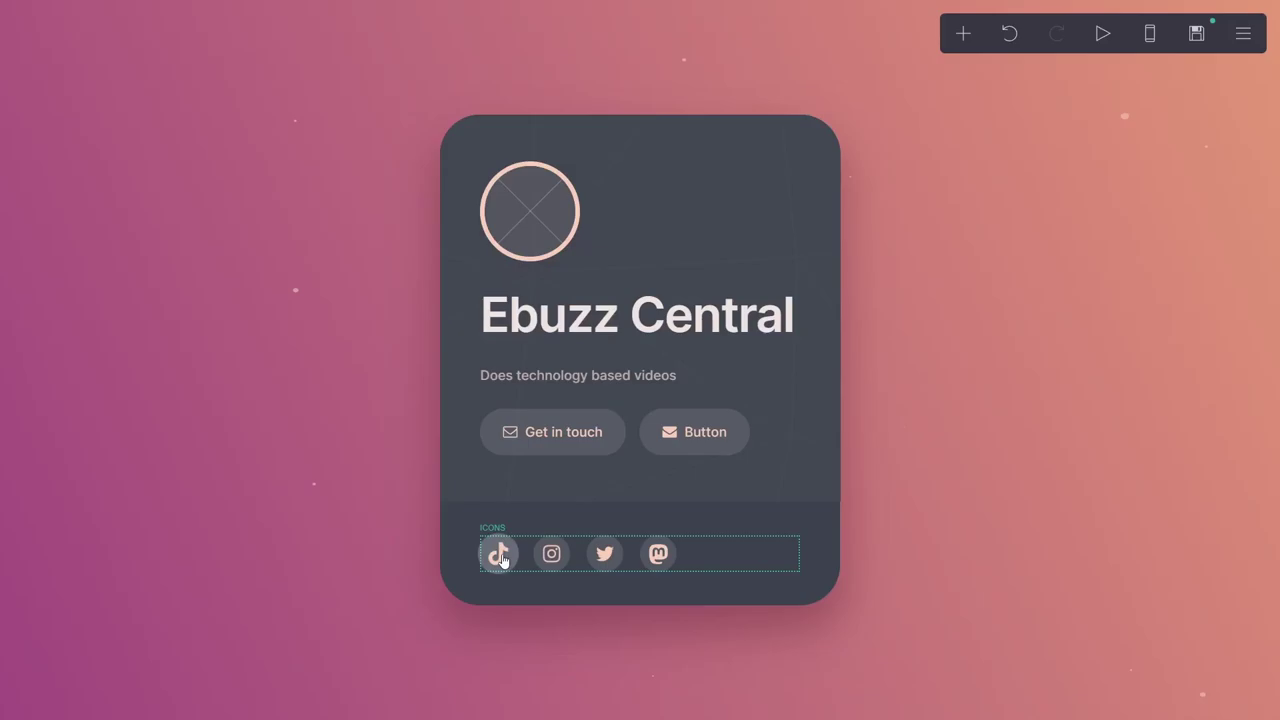
- Review the site's publishing options, including the account fields, title, description and publish action choices
click(1242, 46)
click(1166, 100)
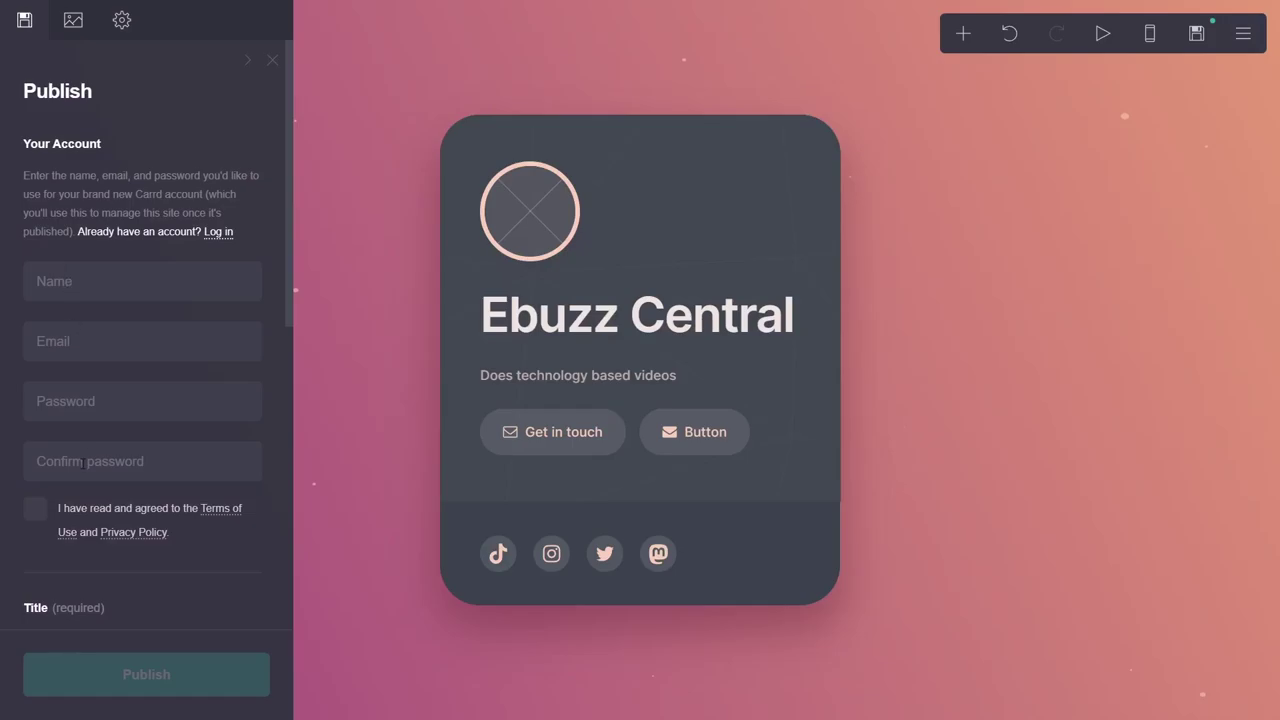
scroll(125, 545, down, 3)
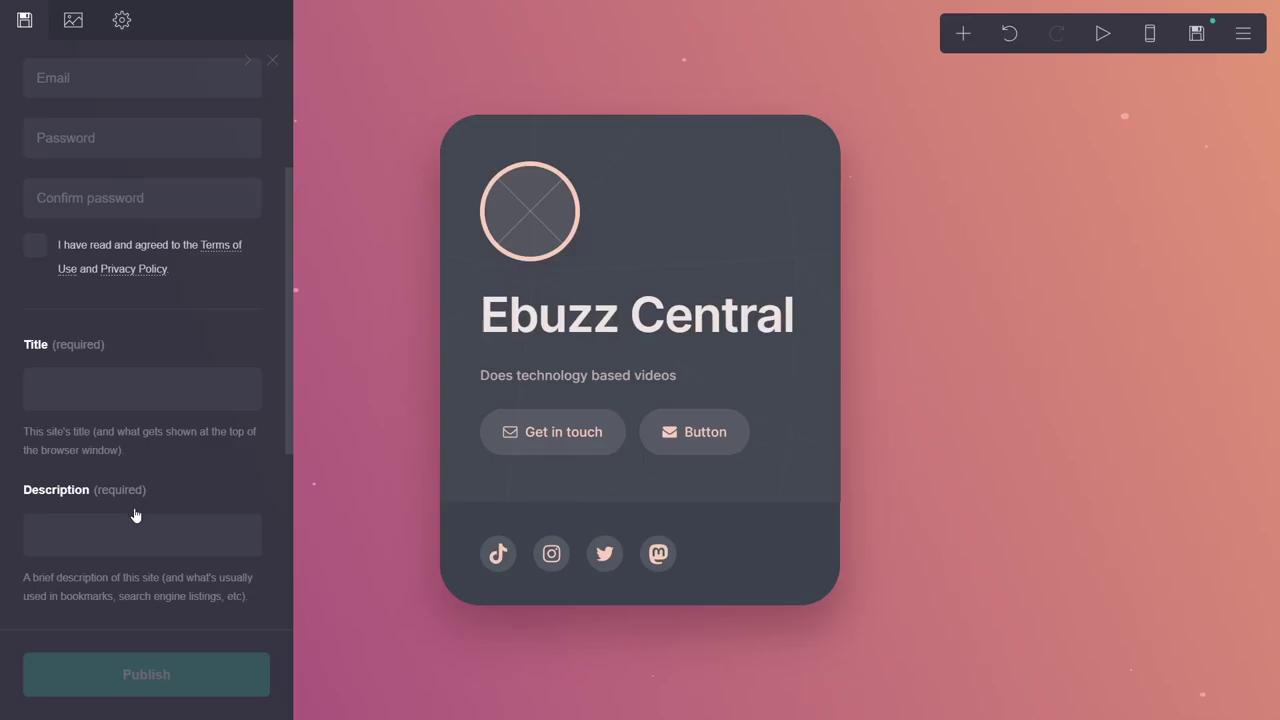
scroll(130, 408, down, 4)
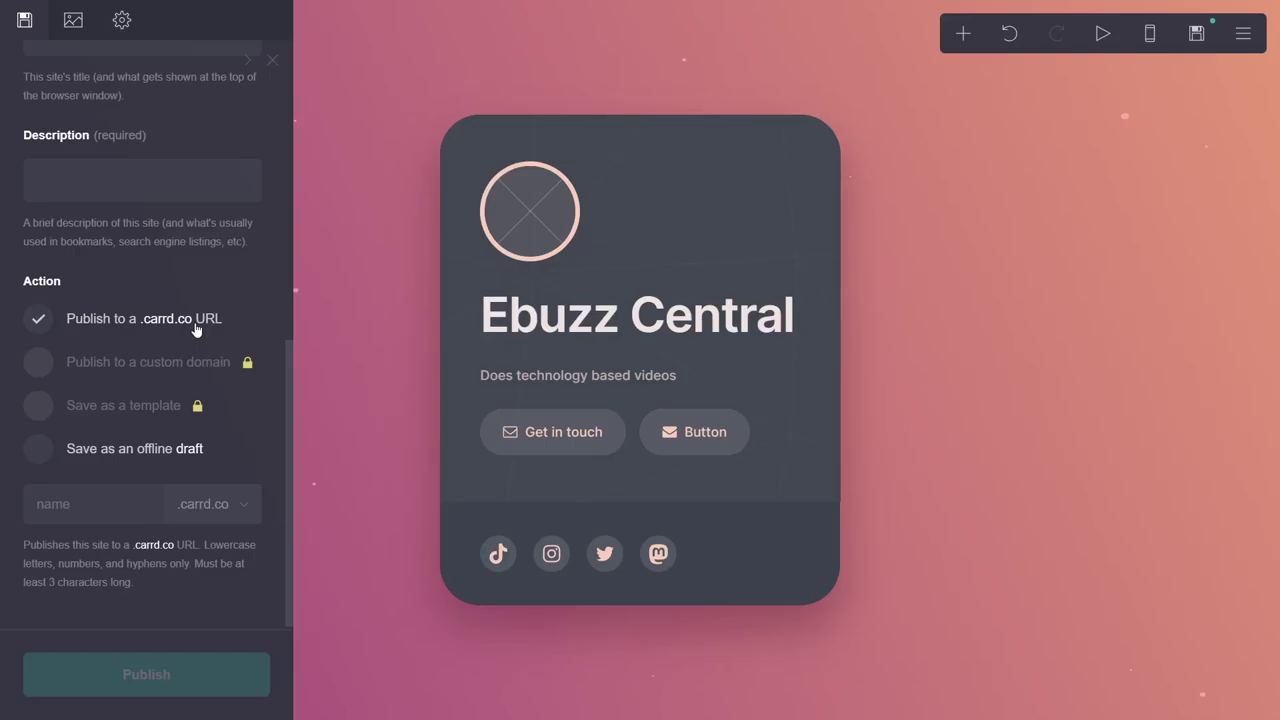
click(1006, 206)
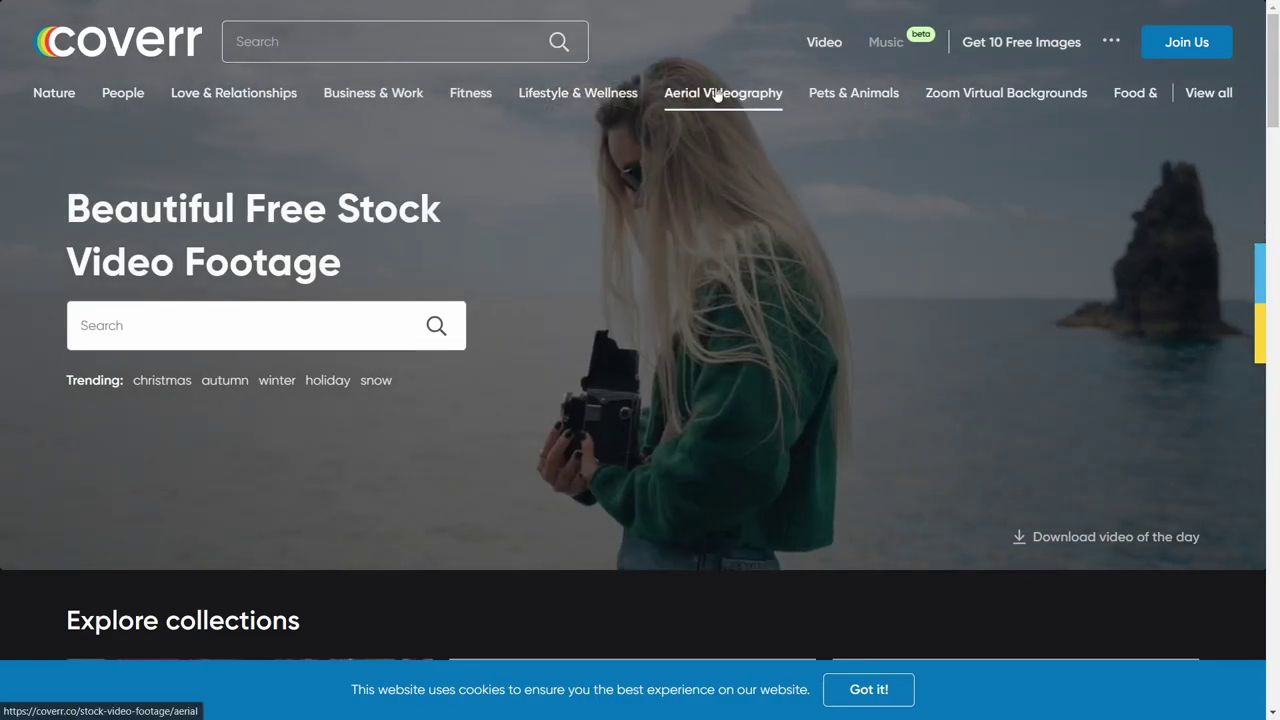
- Switch to Coverr, open the Aerial Videography category and browse its free stock videos
click(717, 93)
scroll(503, 170, down, 2)
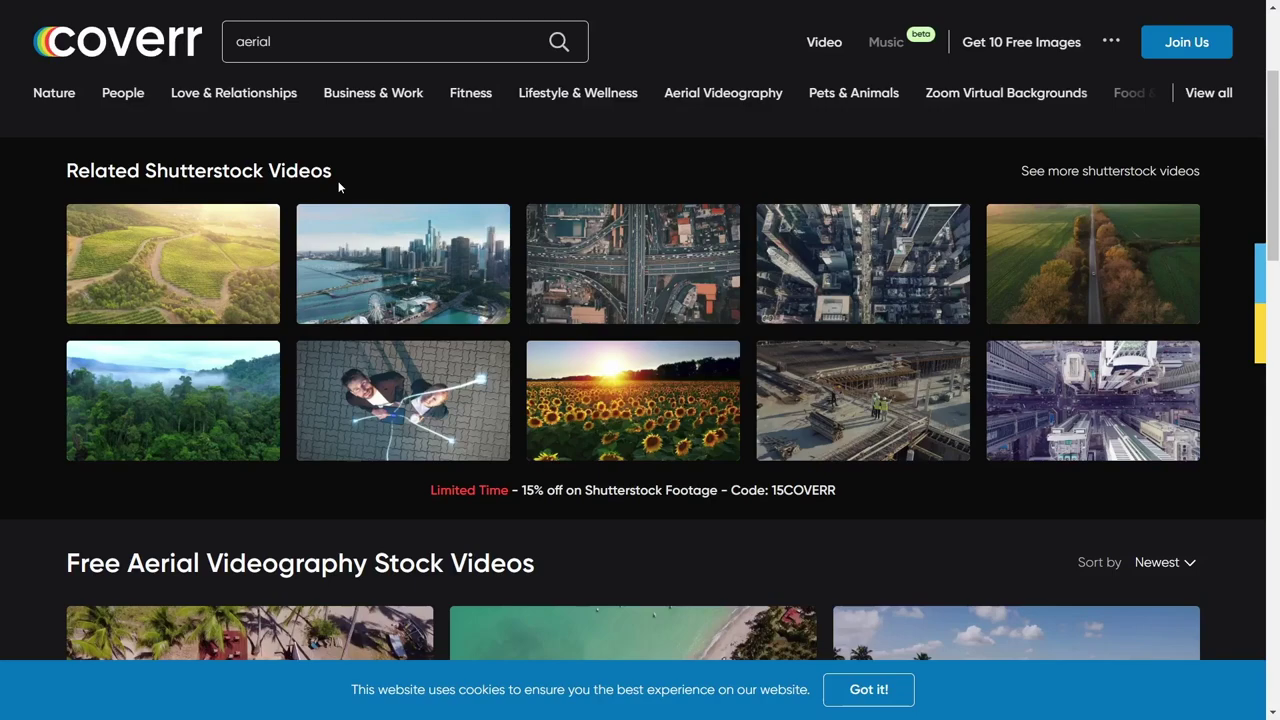
scroll(822, 276, down, 1)
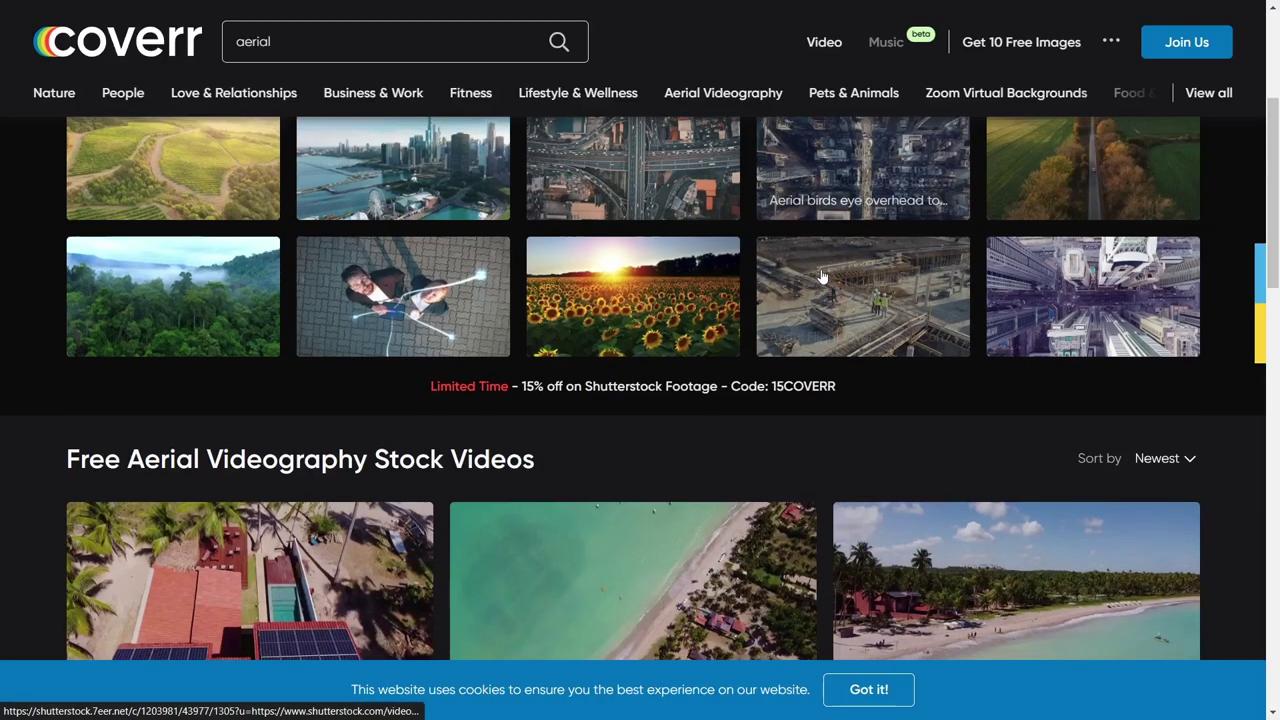
scroll(820, 276, down, 2)
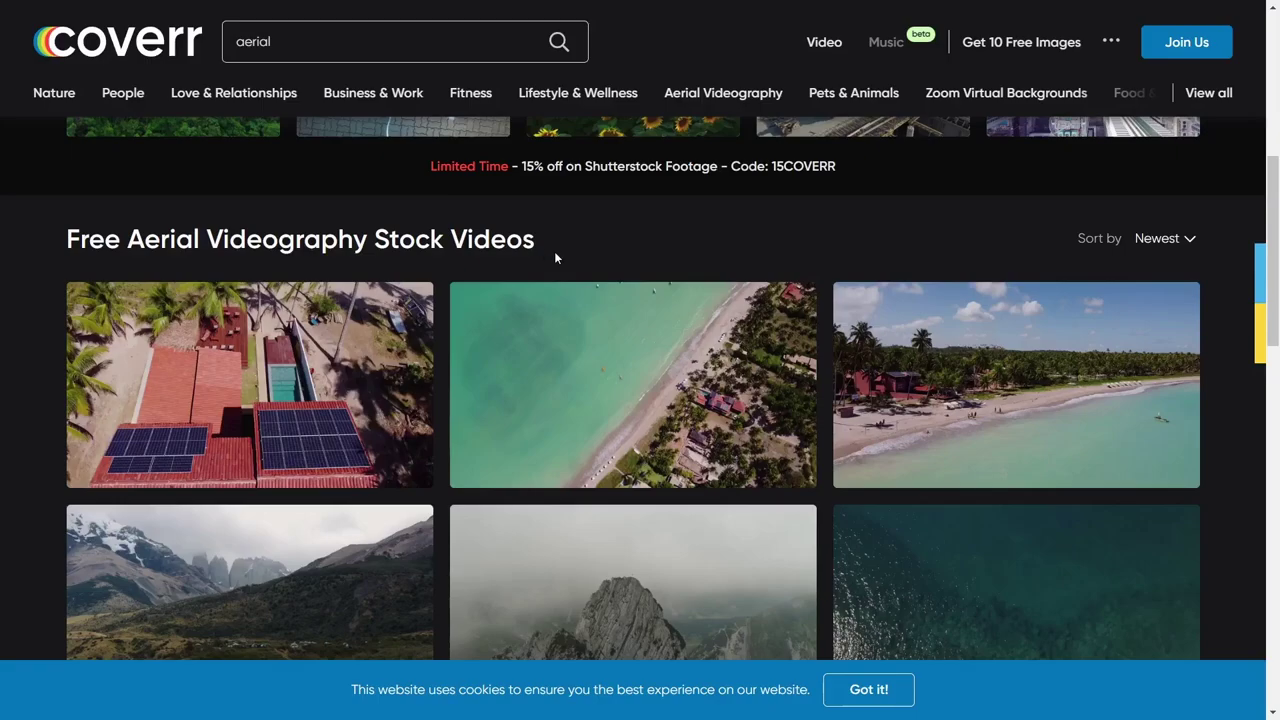
scroll(546, 163, down, 1)
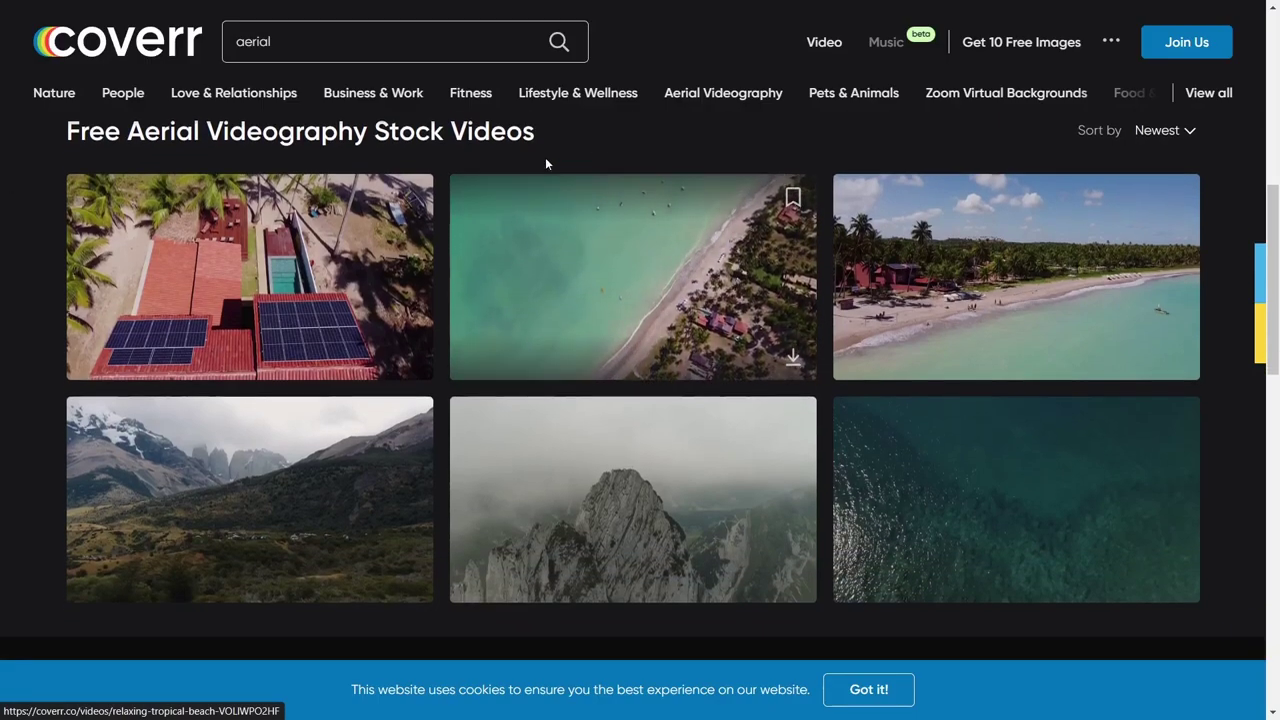
- Preview the aerial stock videos "Relaxing tropical beach" and "A man swimming near to the mid-ocean ridge", closing each preview
click(618, 270)
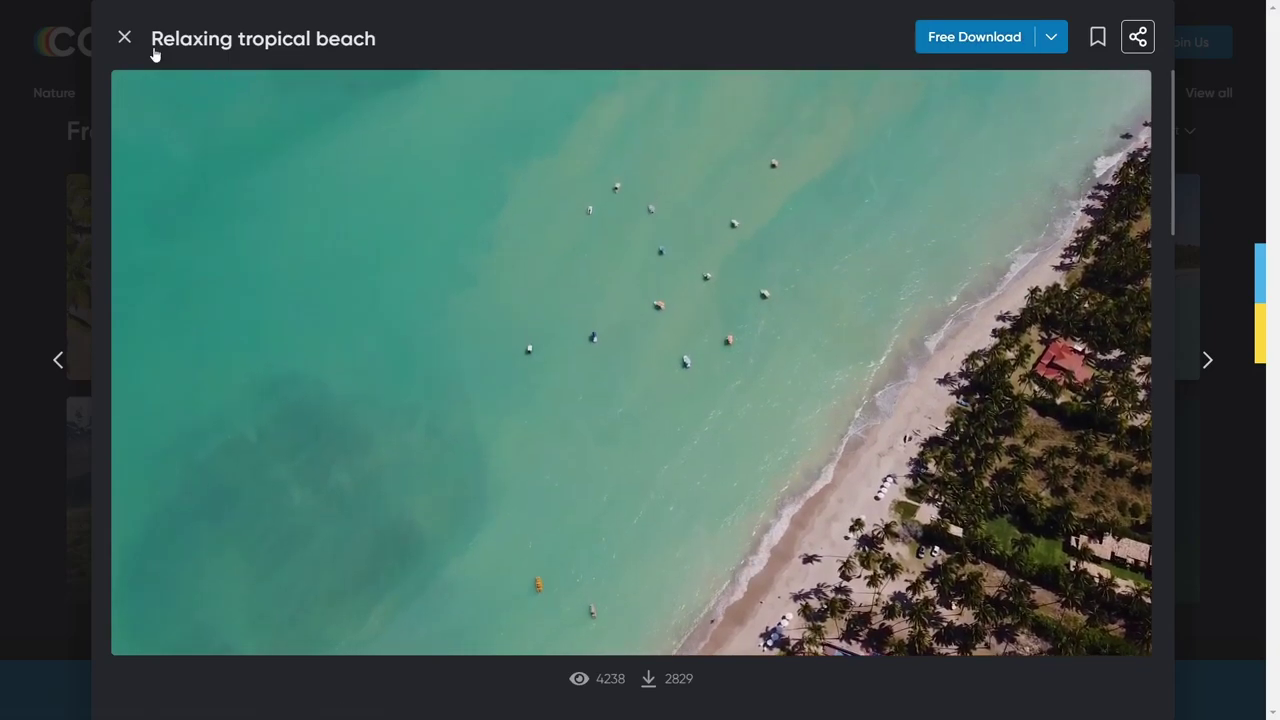
click(125, 38)
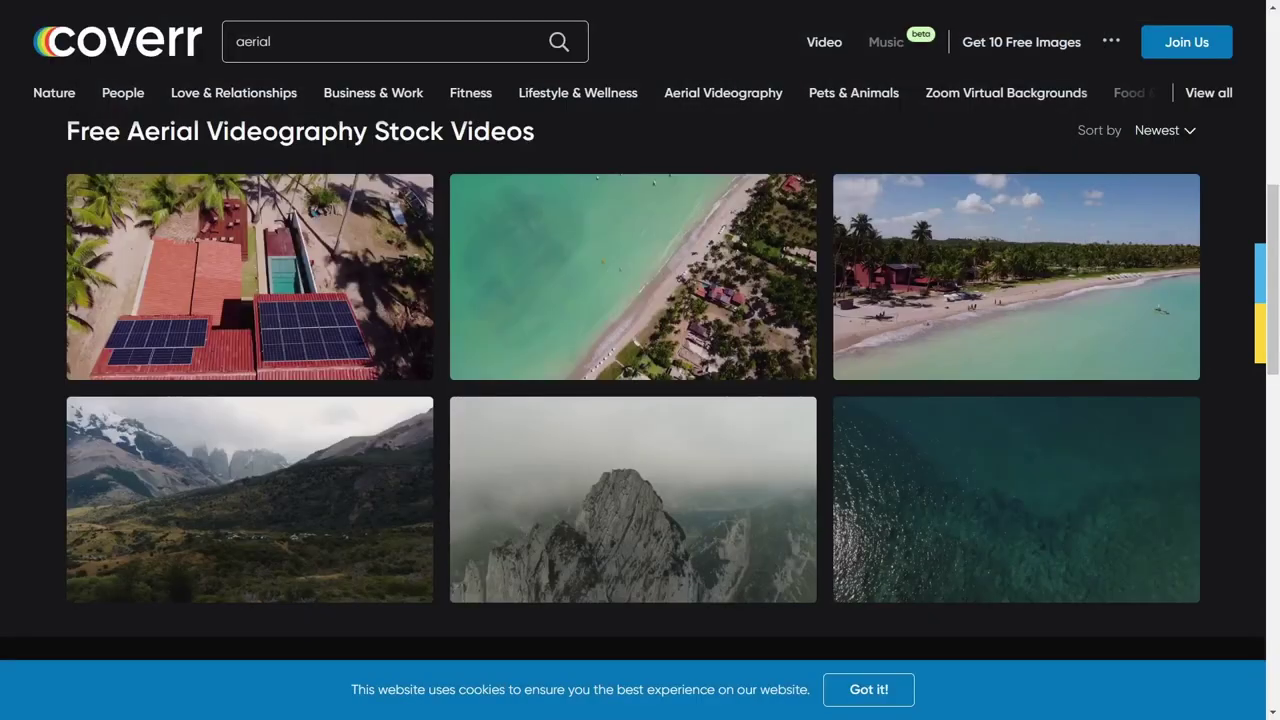
scroll(350, 276, down, 5)
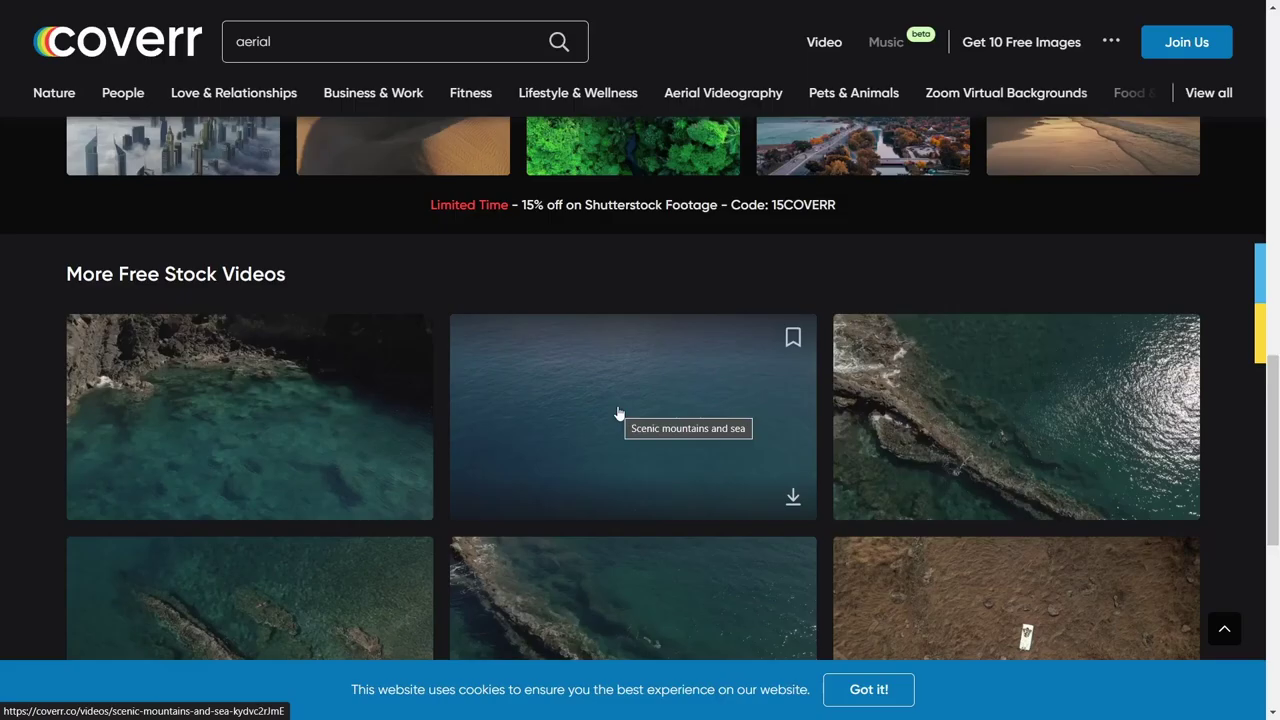
scroll(618, 410, down, 3)
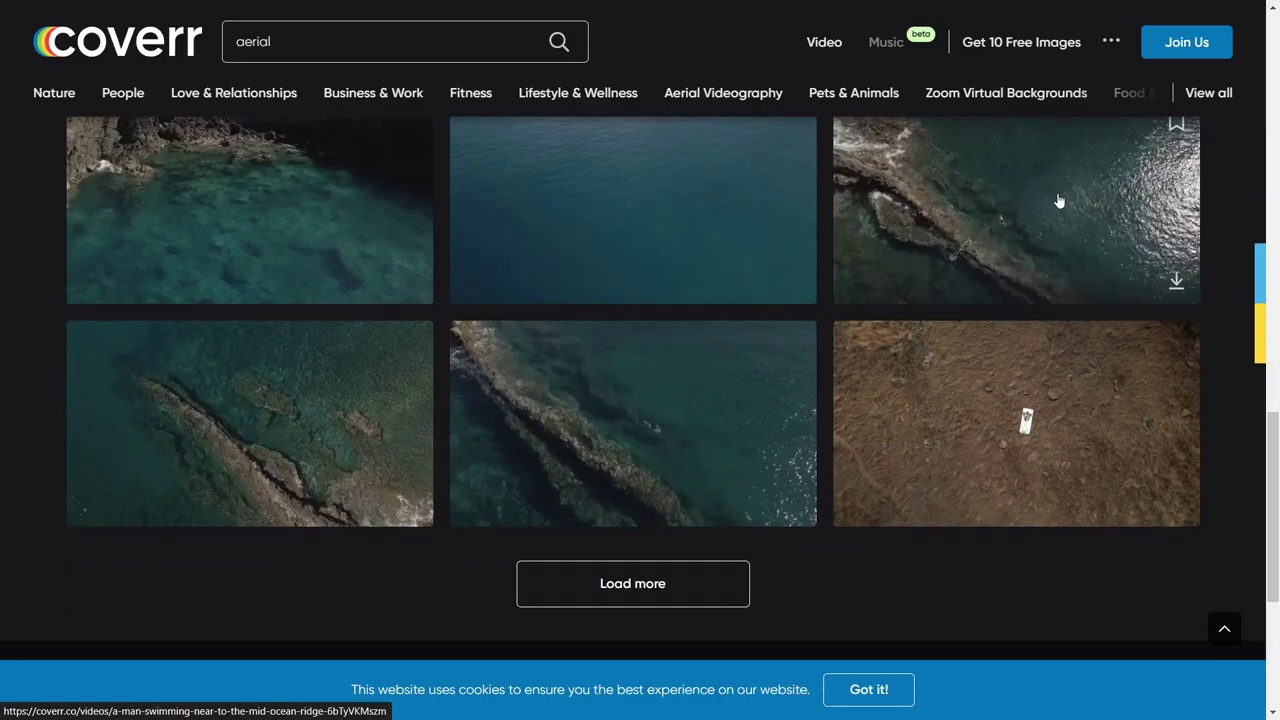
click(1057, 193)
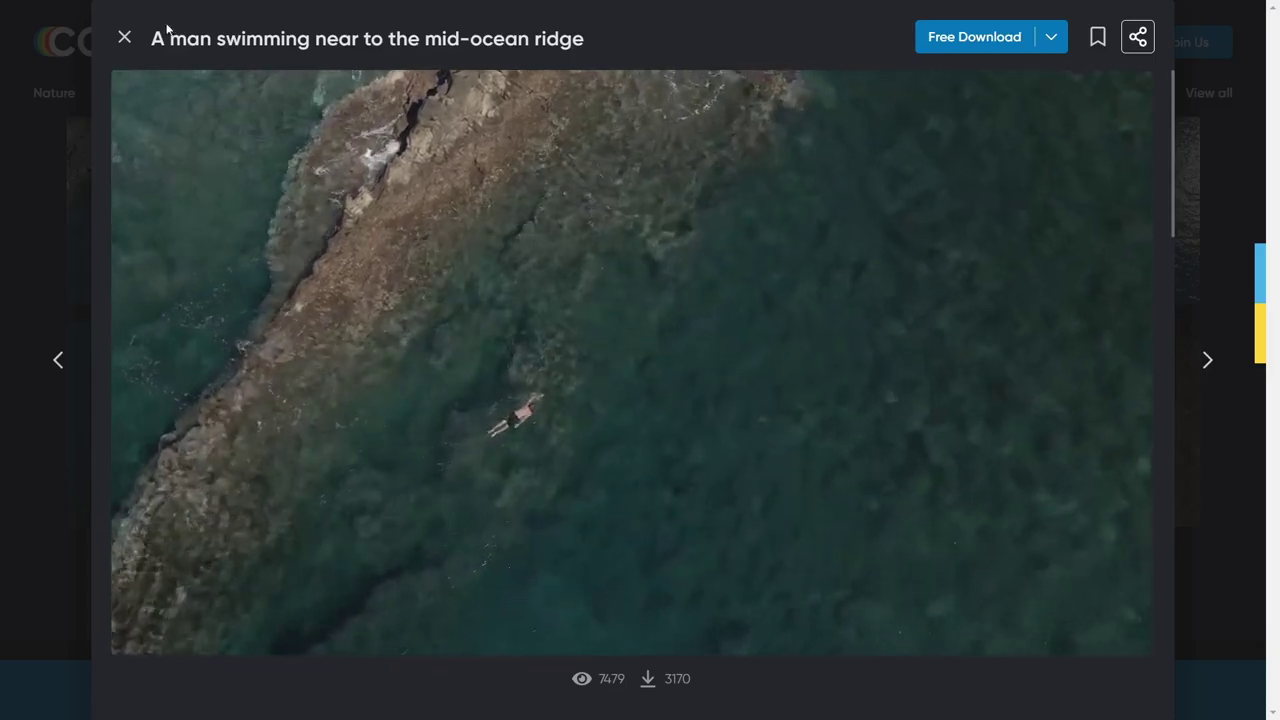
click(124, 37)
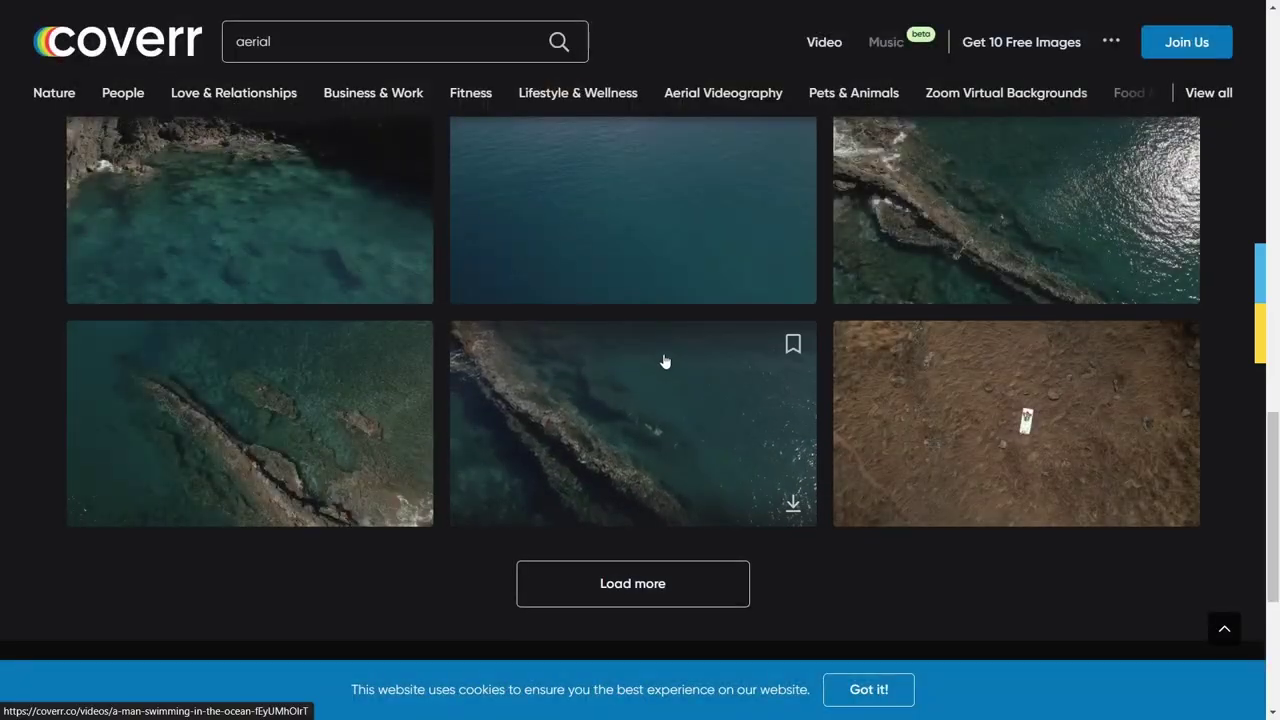
scroll(664, 360, up, 15)
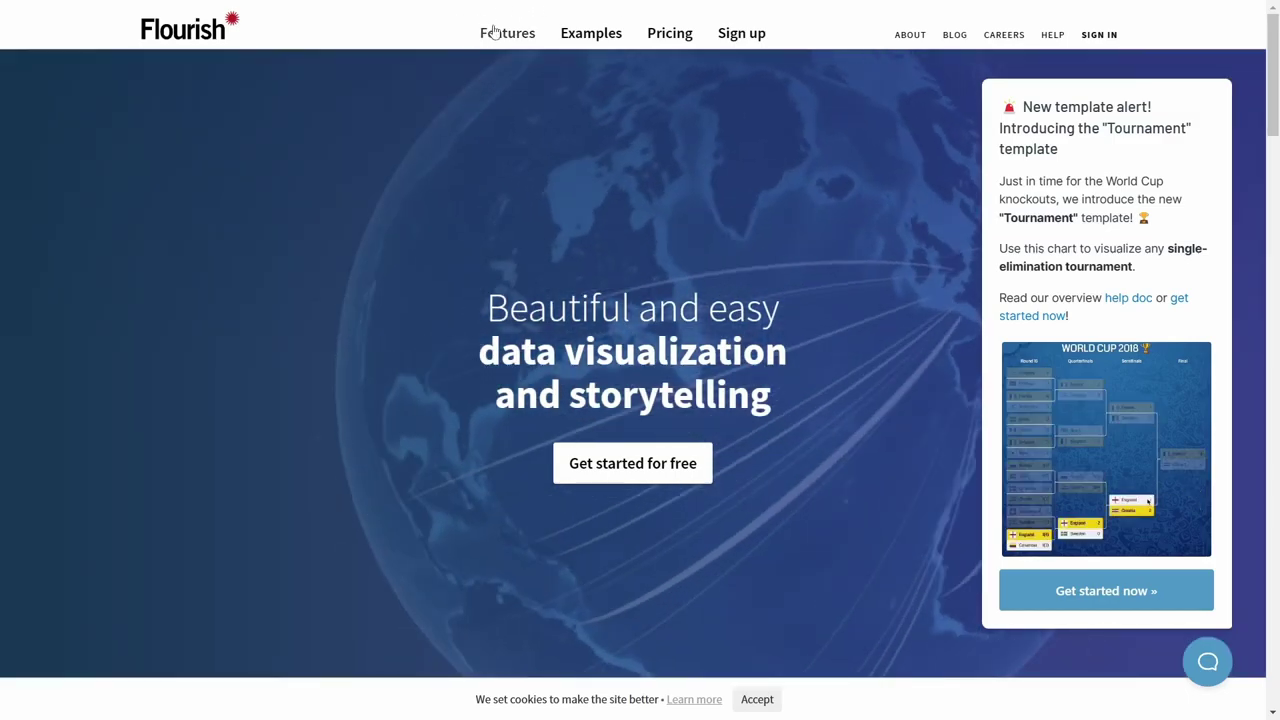
- Switch to Flourish and review its features page, covering visualization templates, custom themes, stories, device support, embedding and data import
click(492, 33)
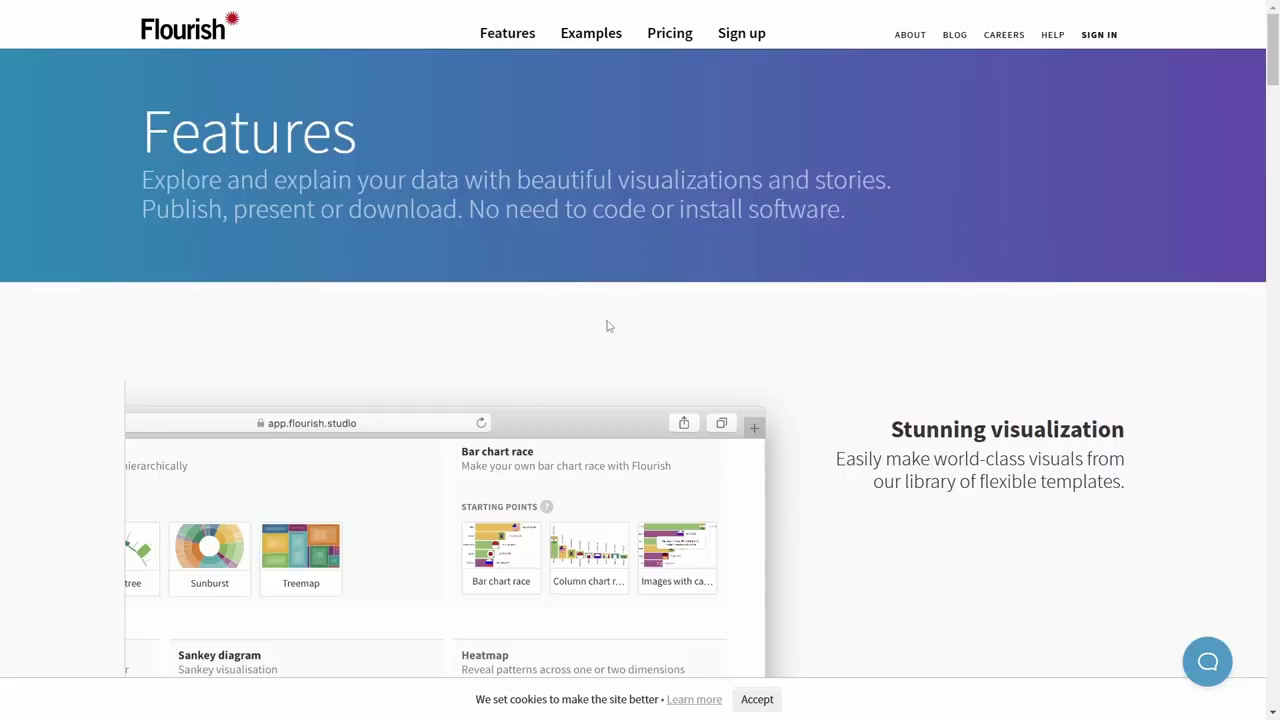
scroll(607, 325, down, 1)
scroll(607, 325, down, 1)
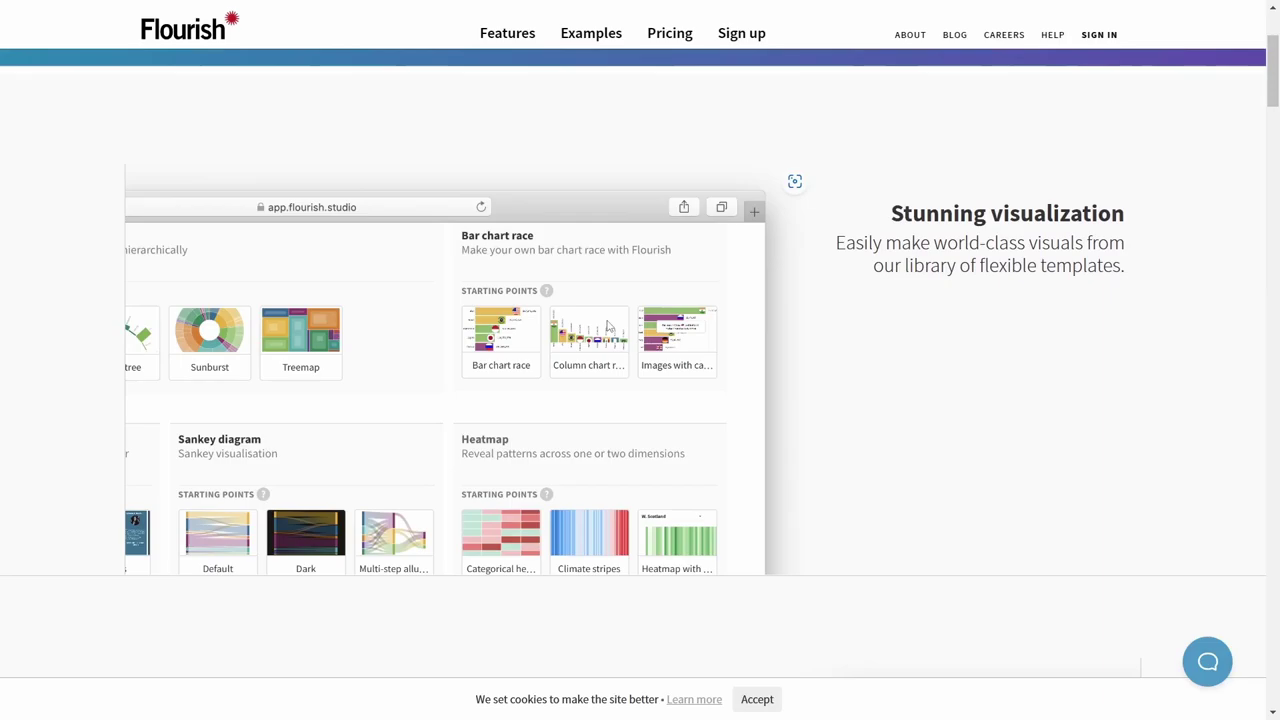
scroll(607, 325, down, 4)
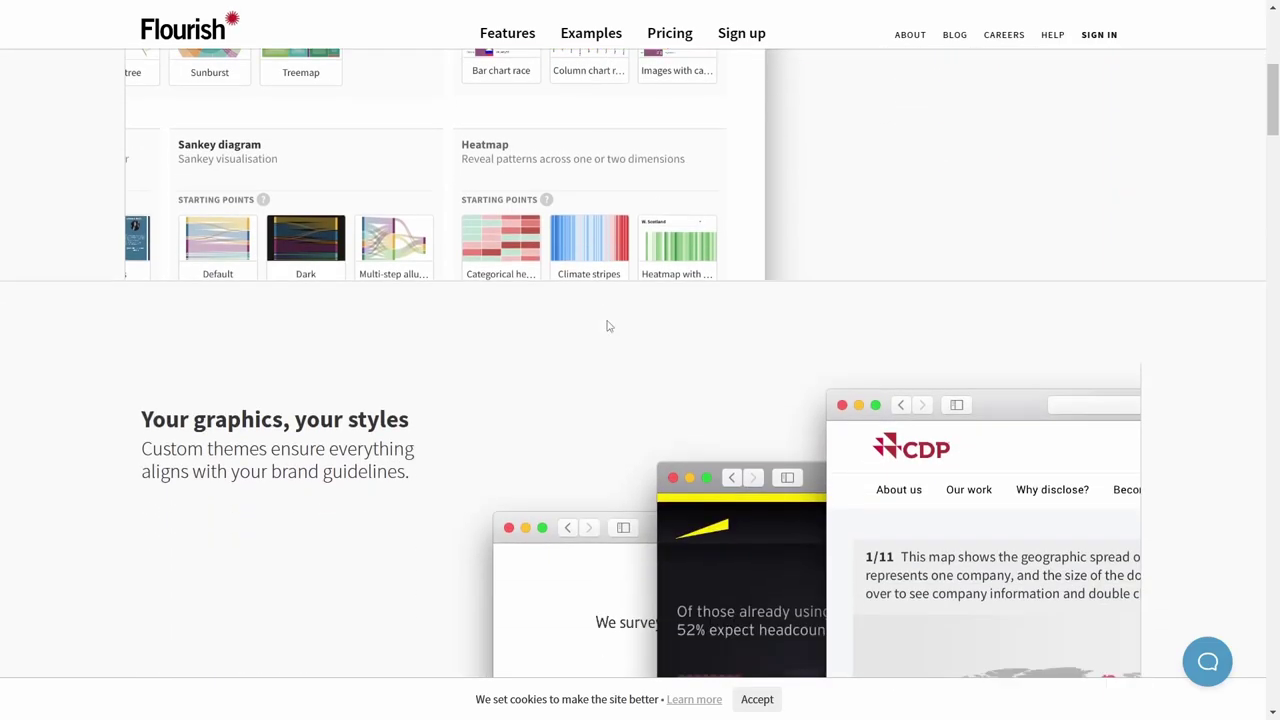
scroll(607, 320, down, 4)
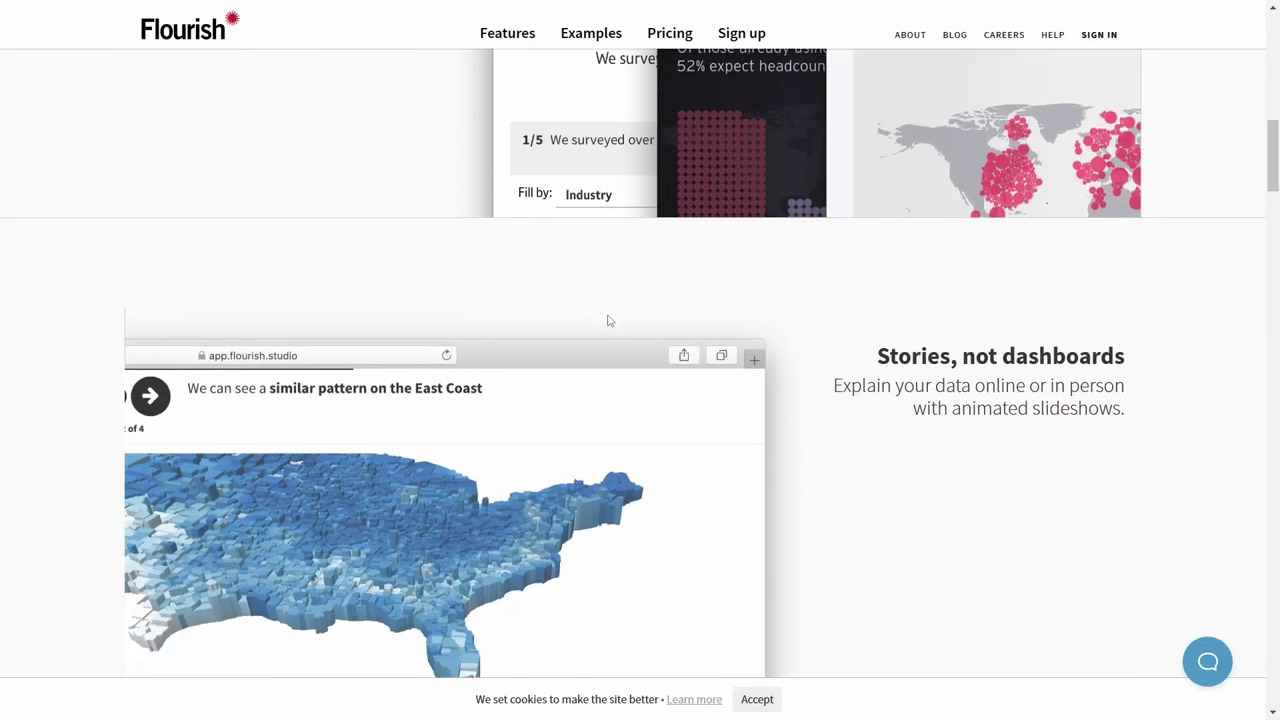
scroll(615, 314, down, 2)
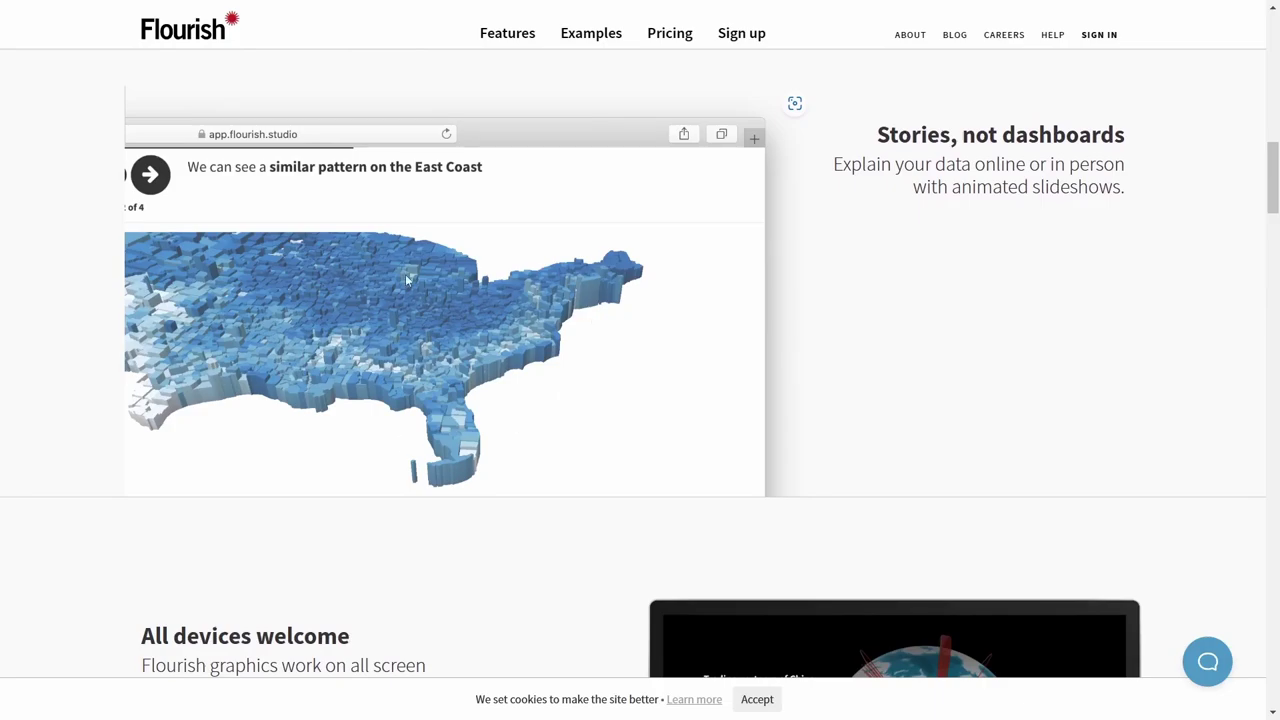
scroll(563, 307, down, 2)
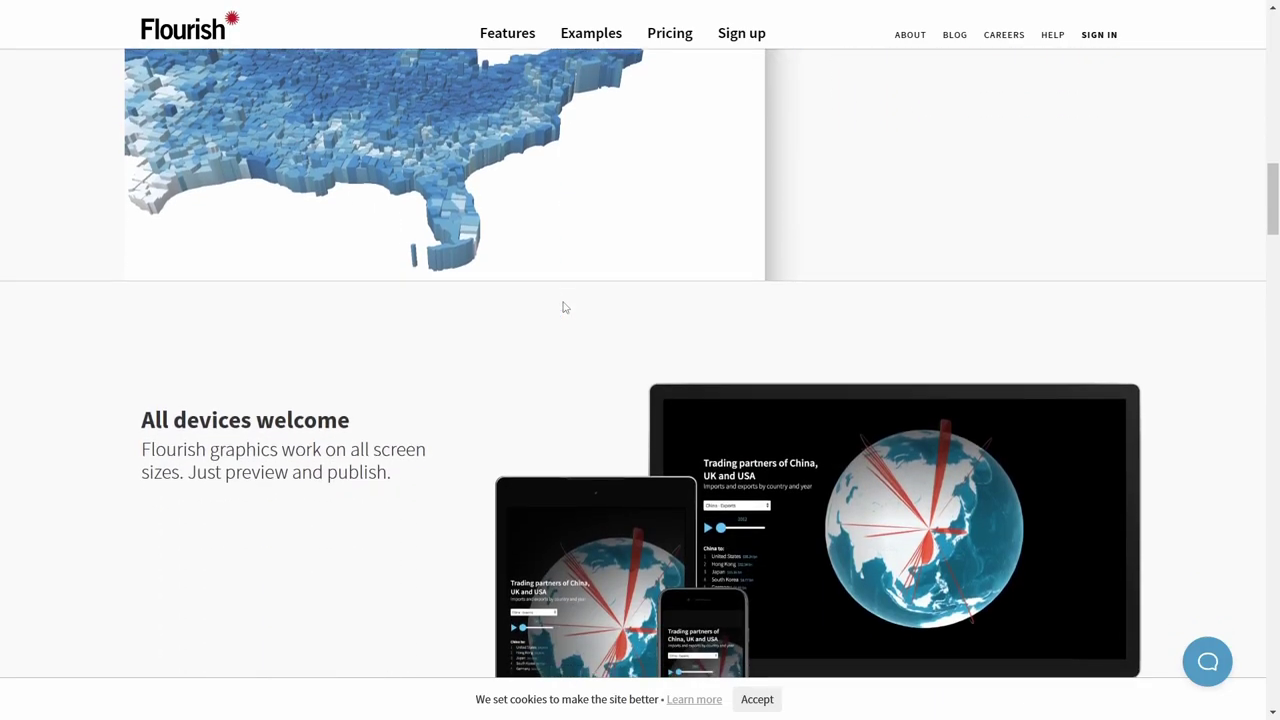
scroll(563, 307, down, 5)
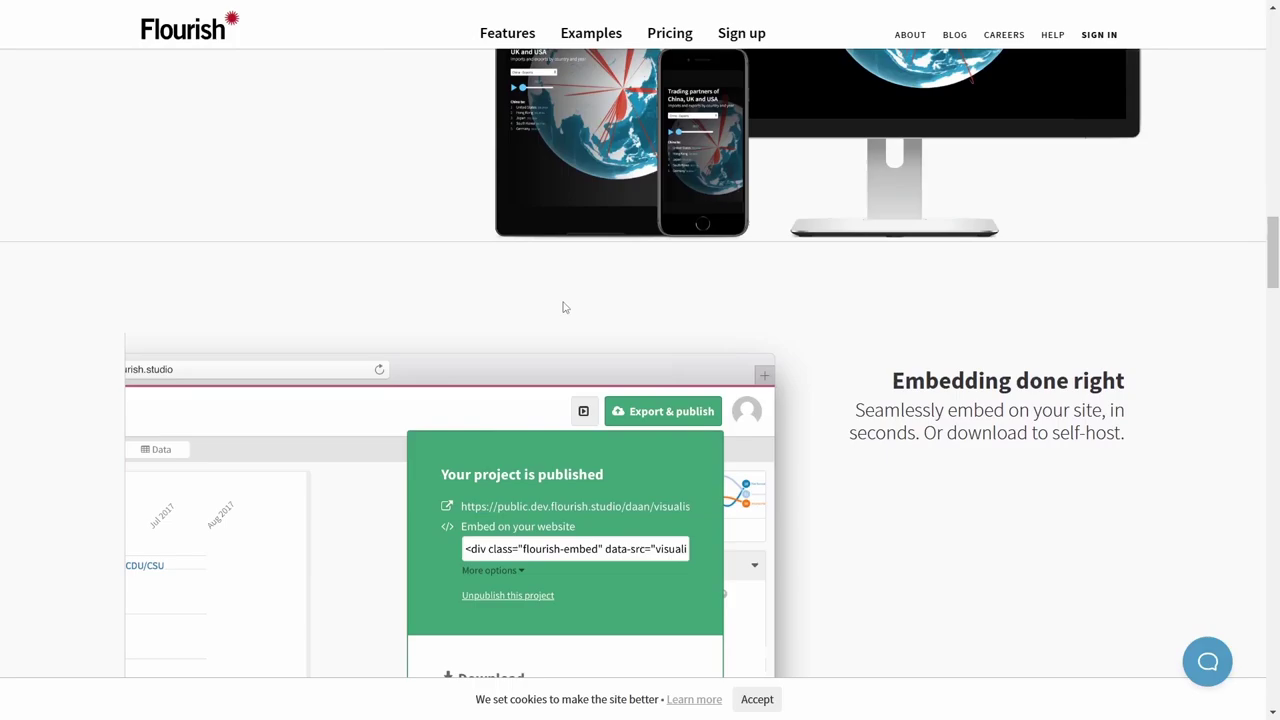
scroll(563, 307, down, 1)
scroll(563, 307, down, 2)
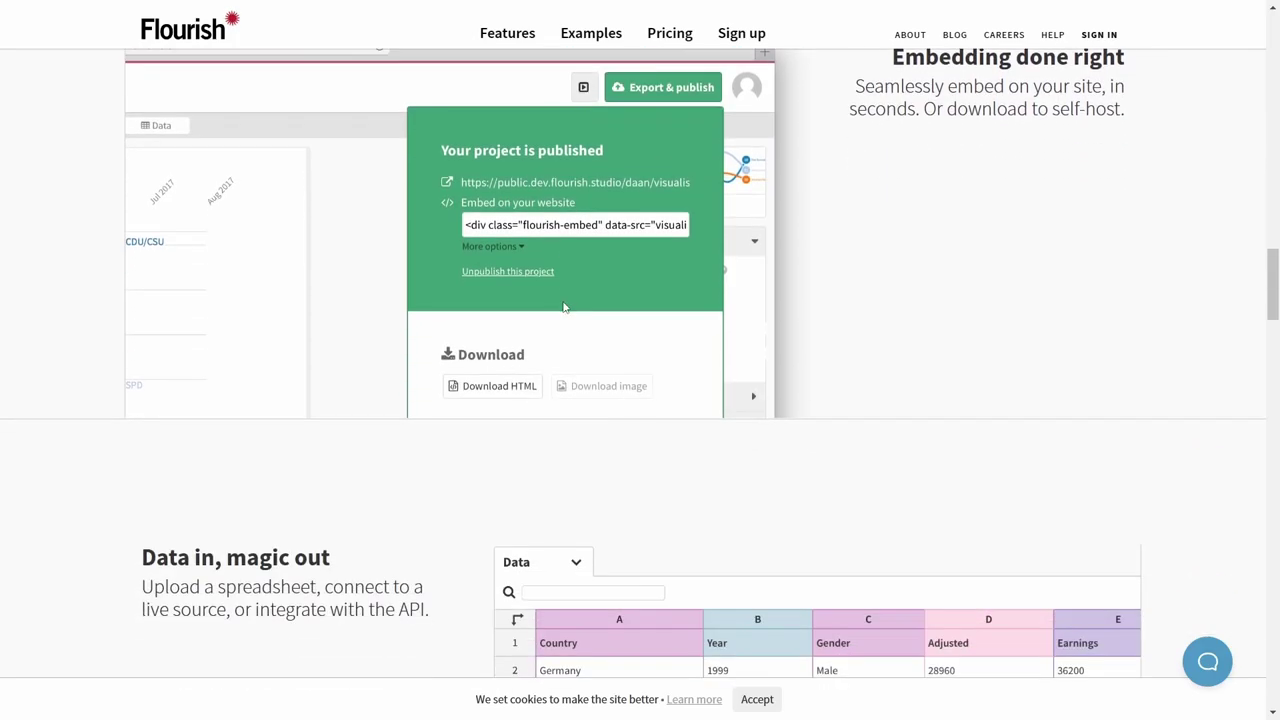
scroll(563, 307, up, 7)
scroll(563, 307, up, 15)
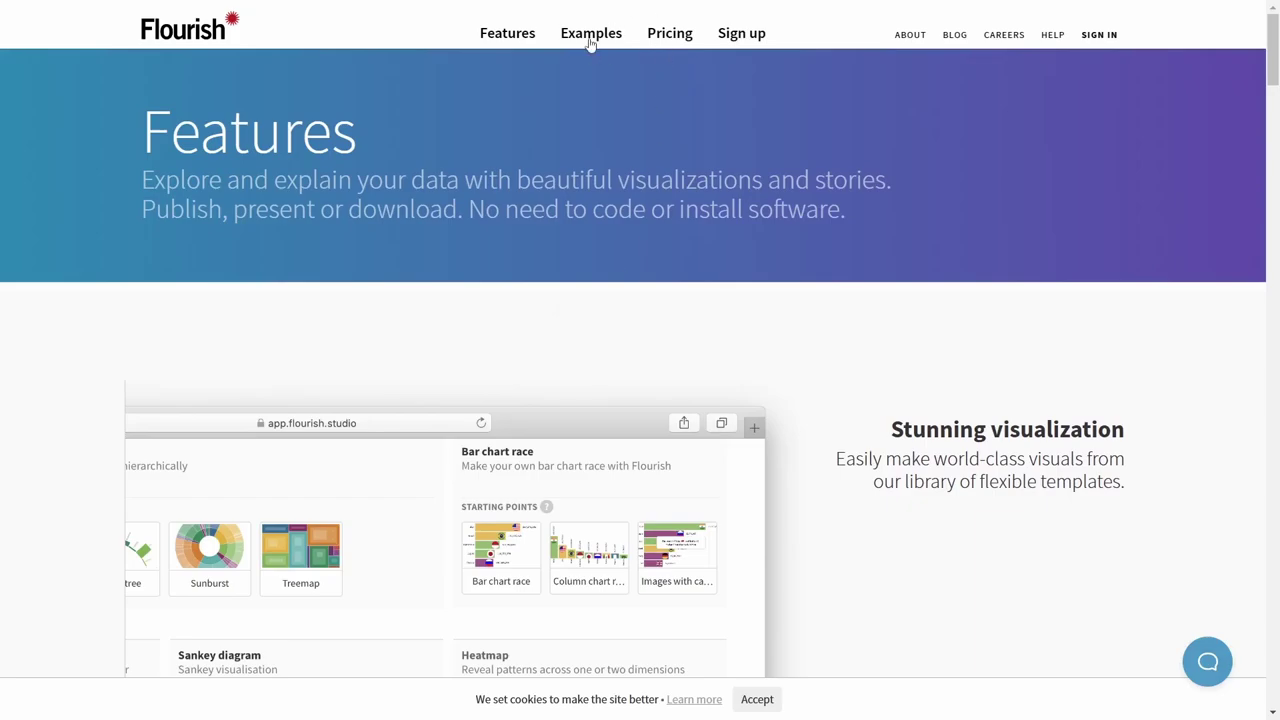
- Open Flourish's examples page and view the animated bar chart race of urban population by country
click(590, 35)
scroll(729, 343, down, 2)
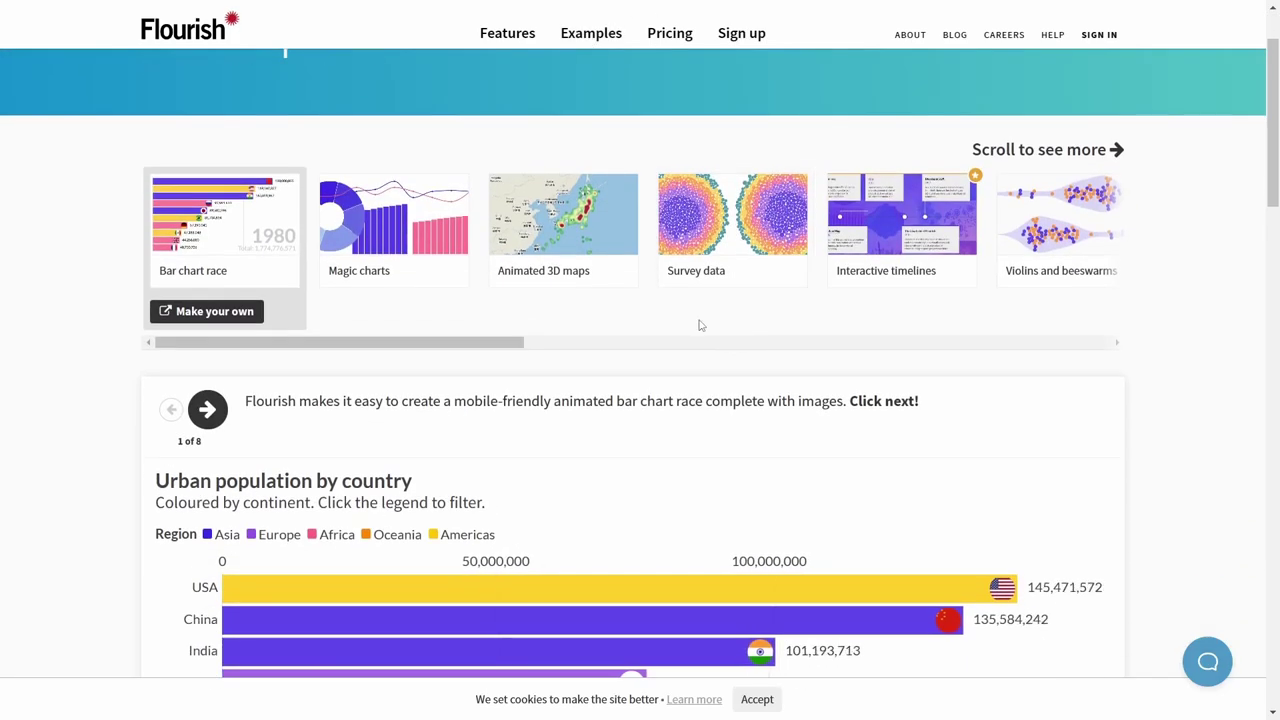
scroll(700, 325, down, 1)
scroll(600, 315, down, 4)
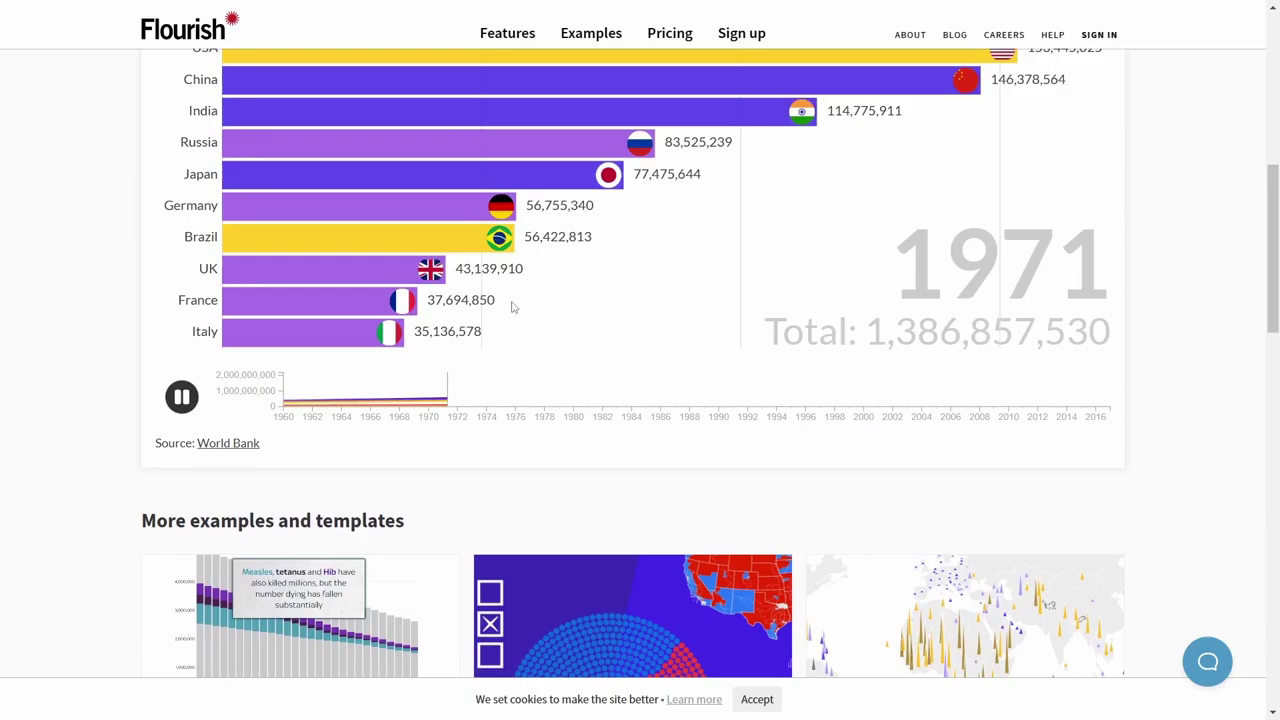
- Look through the gallery of more examples and templates, from Scrollytelling and Elections data to Name history
scroll(511, 307, down, 2)
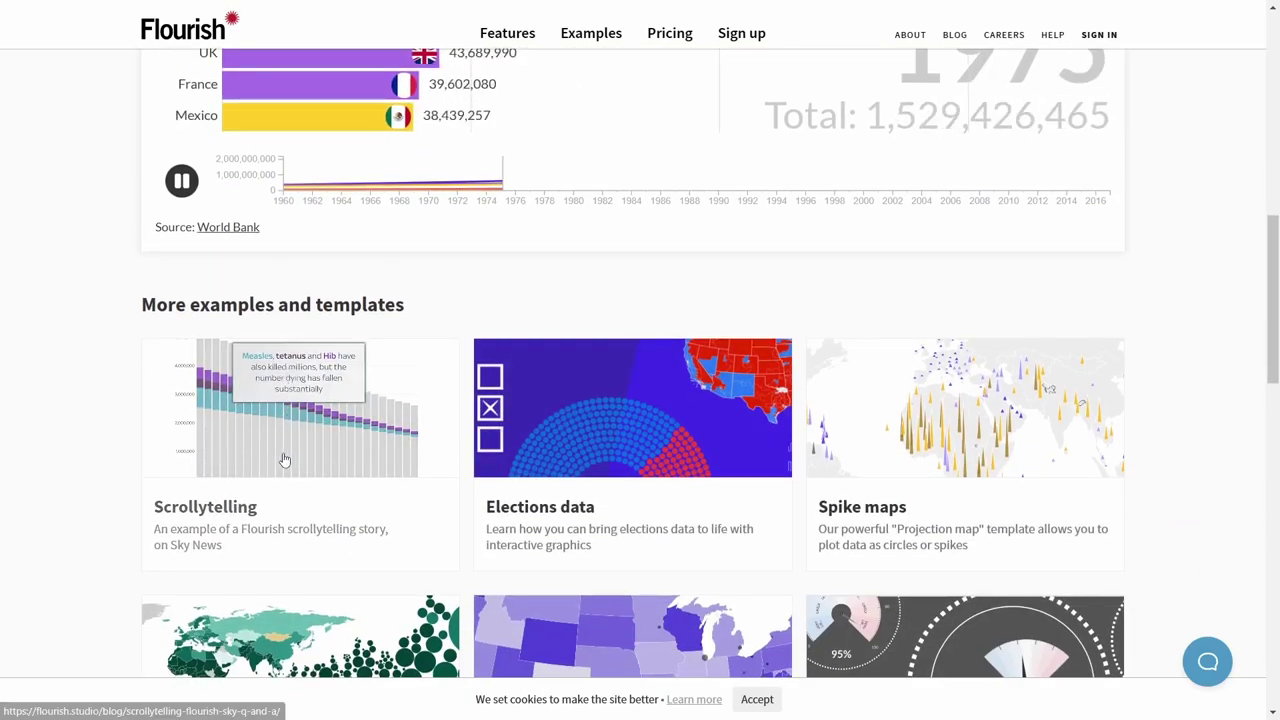
scroll(320, 445, down, 1)
scroll(700, 337, down, 1)
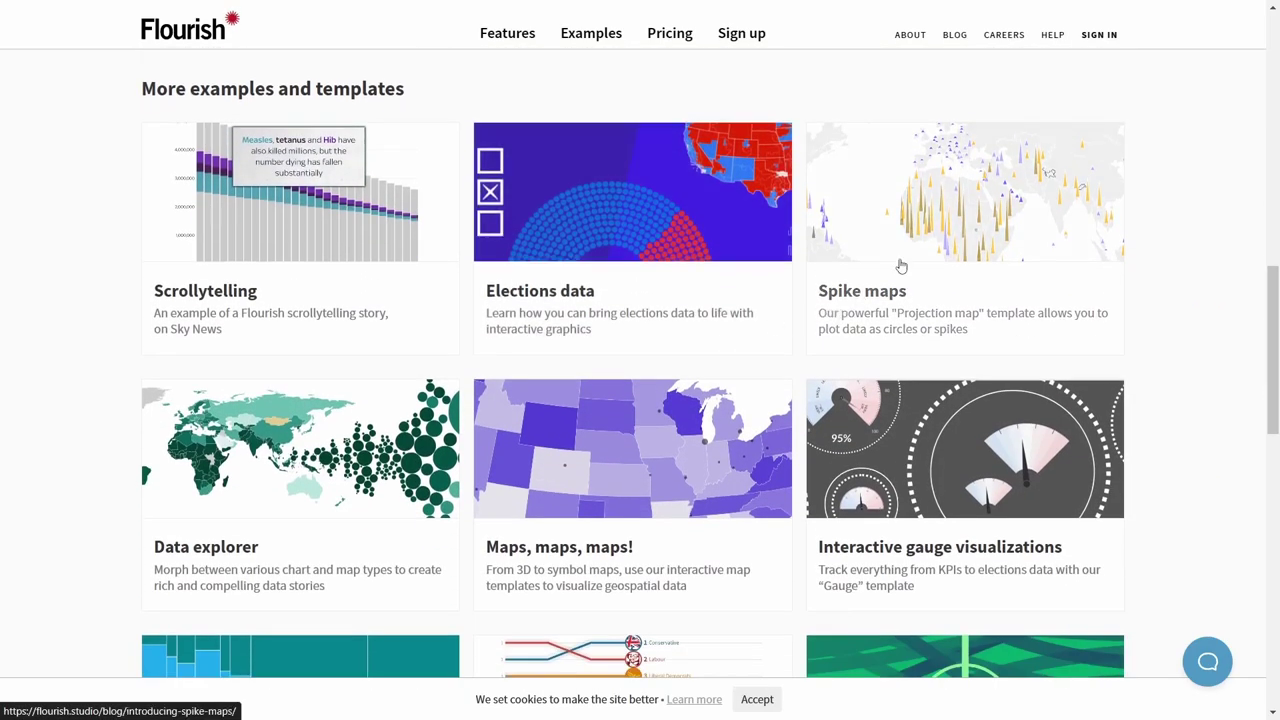
scroll(345, 470, down, 2)
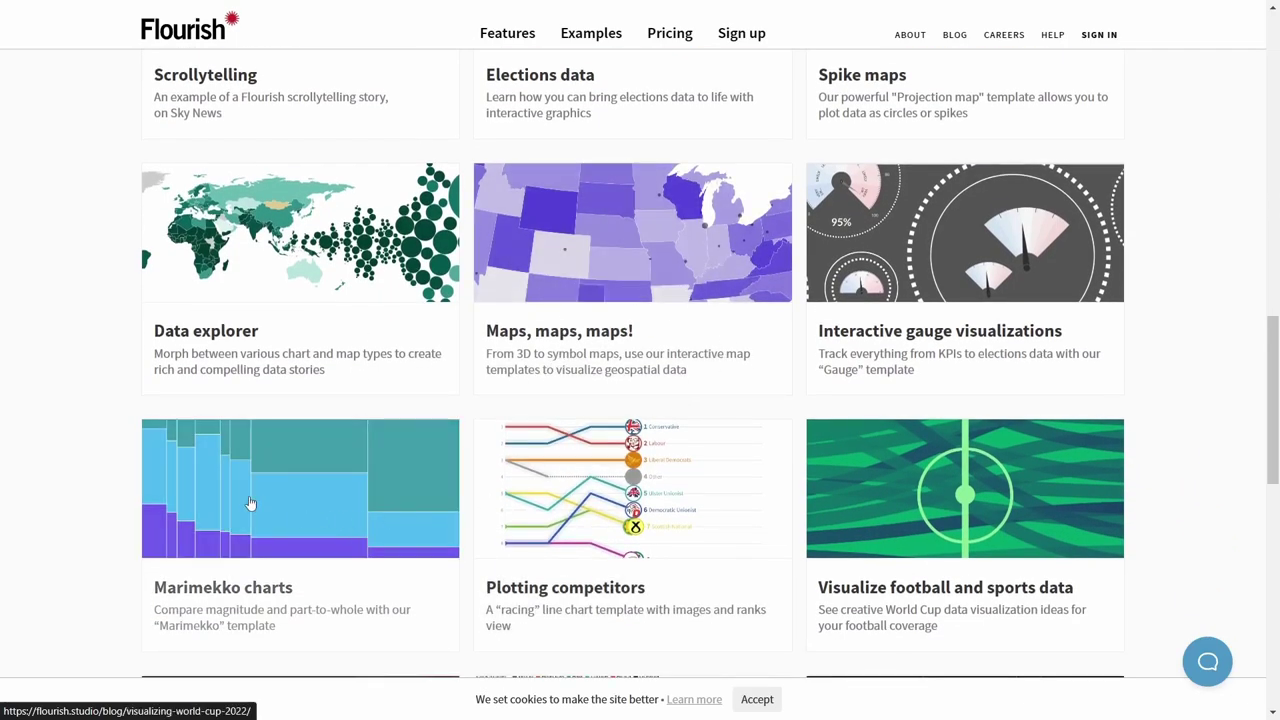
scroll(875, 481, down, 2)
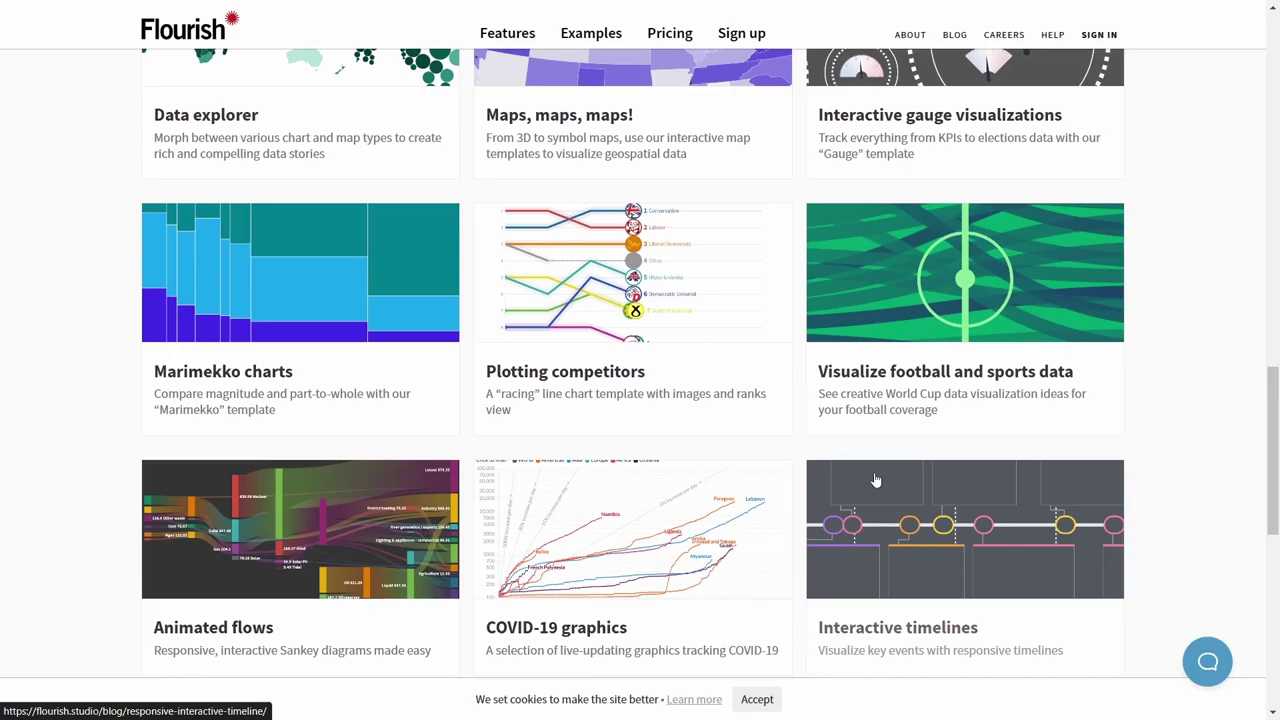
scroll(873, 476, down, 1)
scroll(980, 450, down, 2)
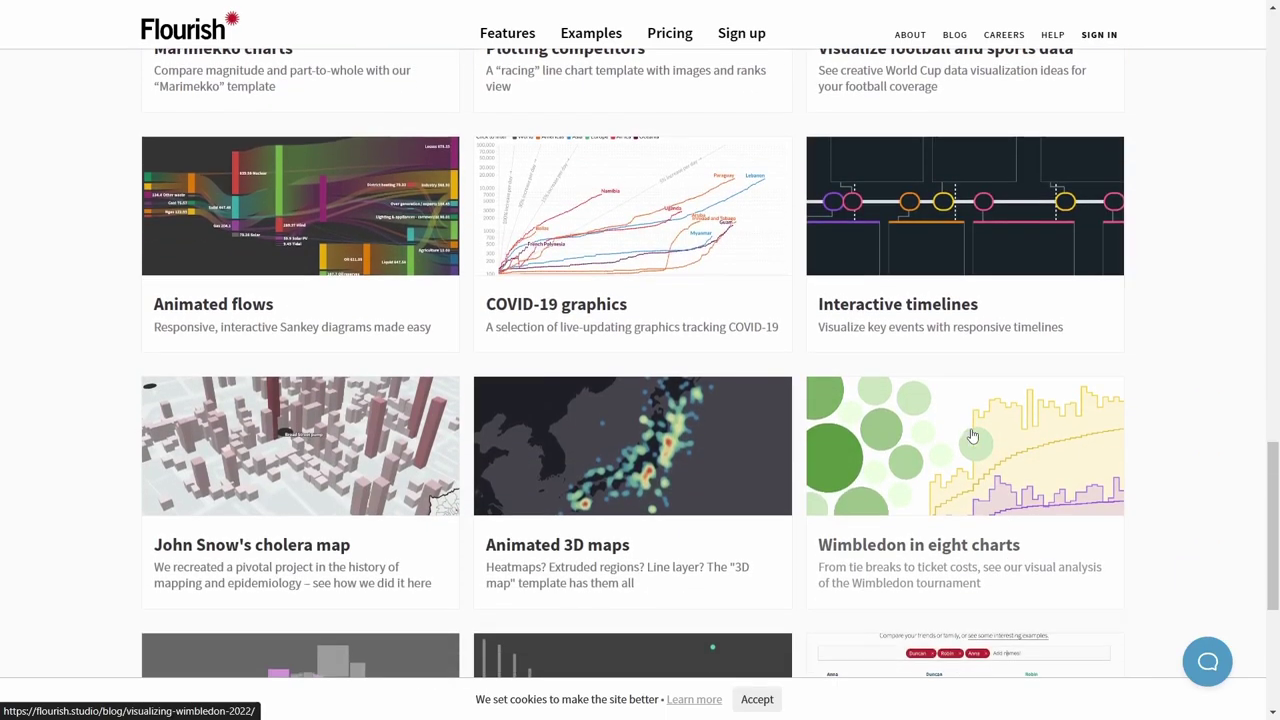
scroll(731, 518, down, 2)
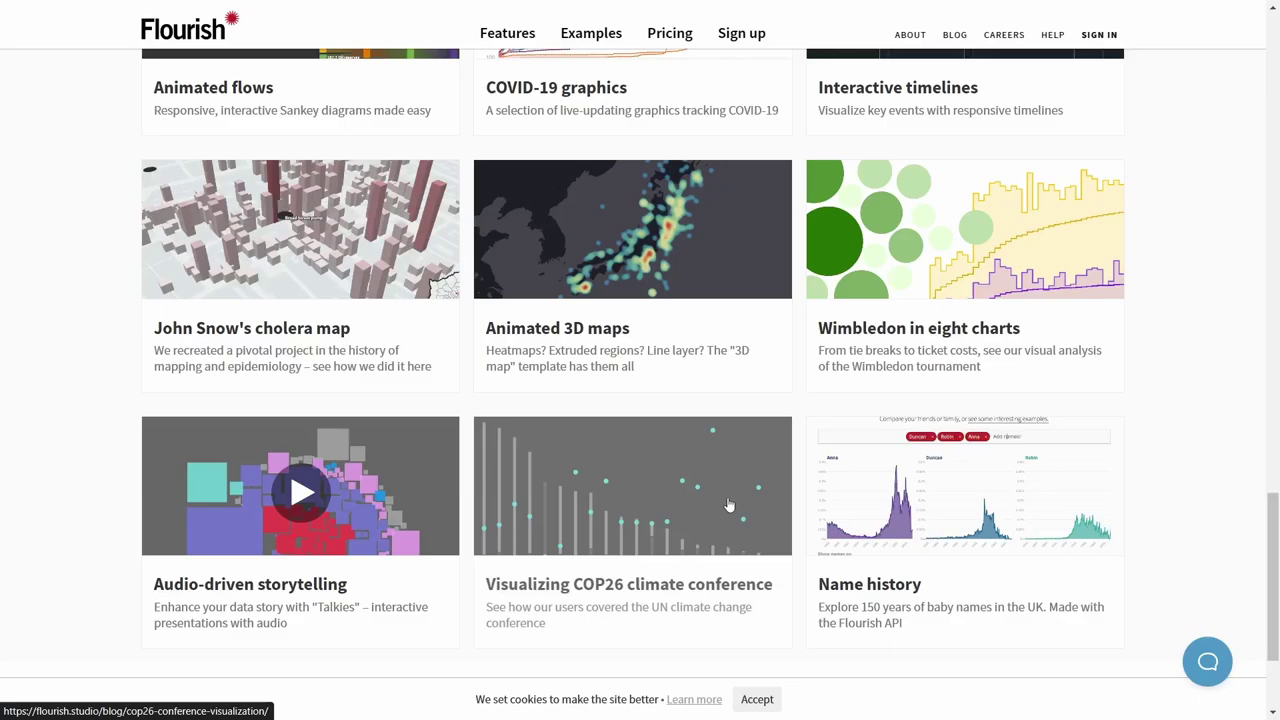
scroll(729, 505, down, 1)
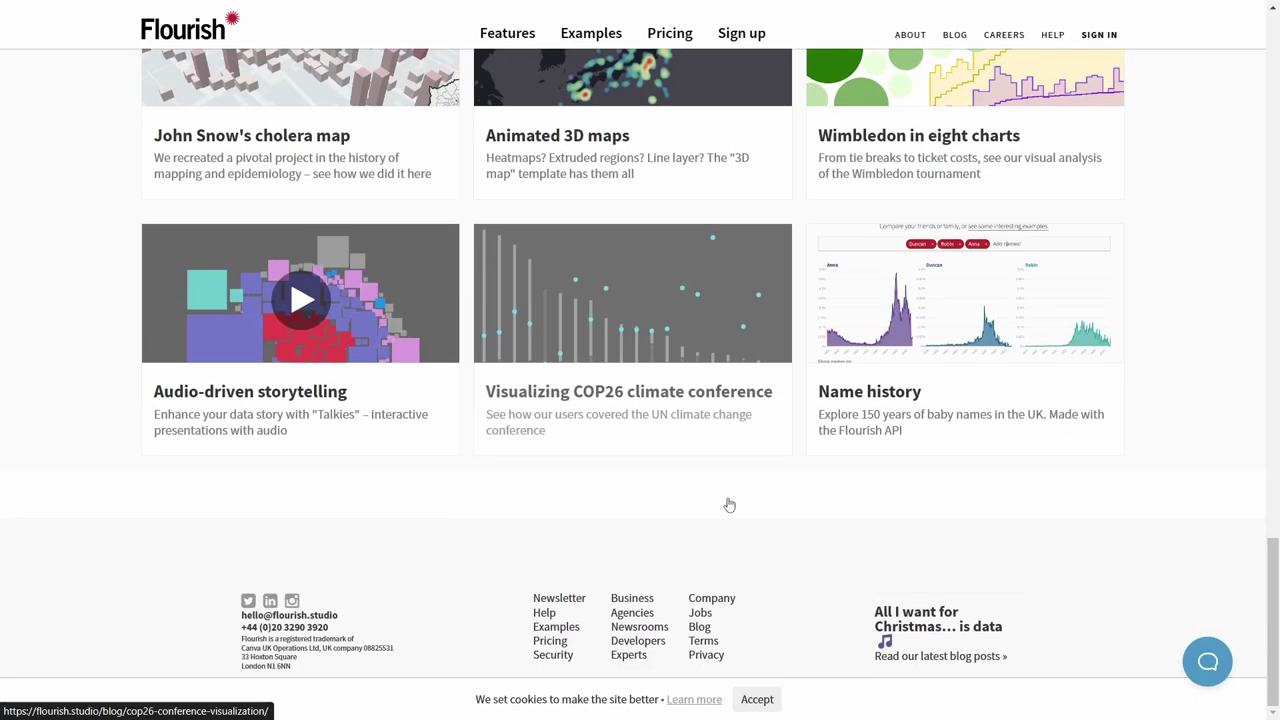
- Return to the urban population bar chart race and watch its animation, glancing again at the first example templates
scroll(728, 503, up, 20)
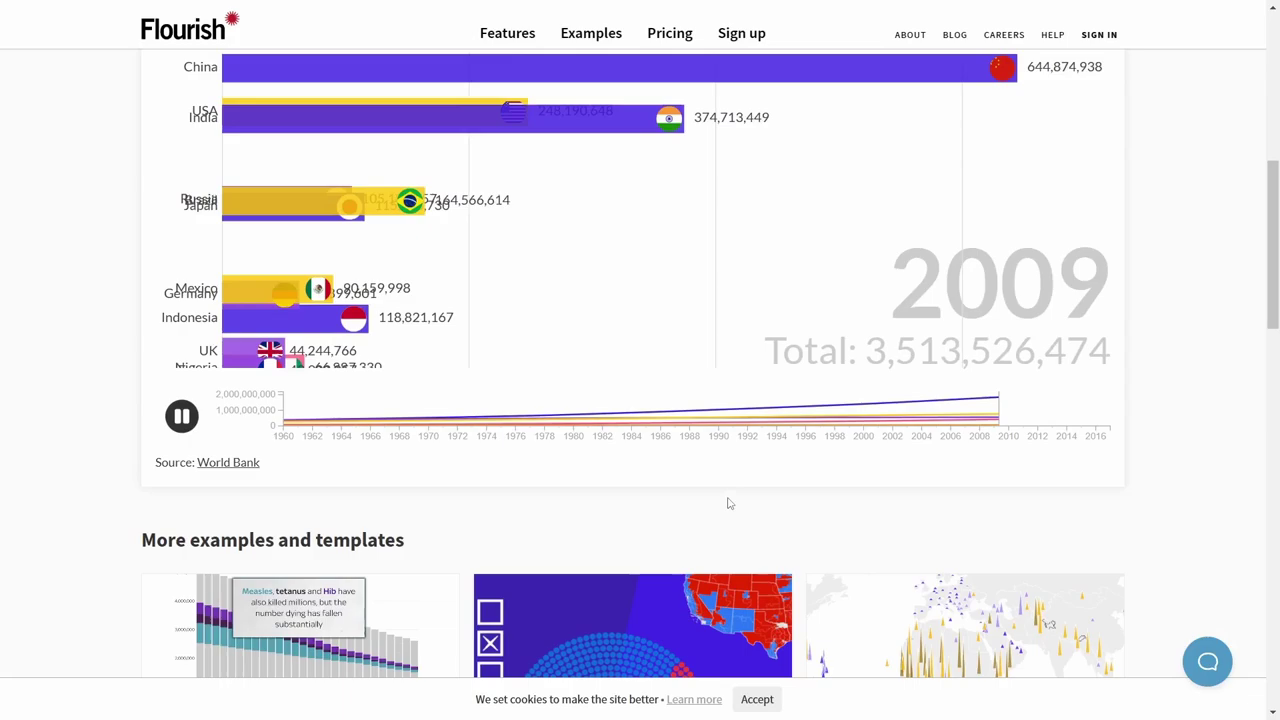
scroll(729, 505, down, 5)
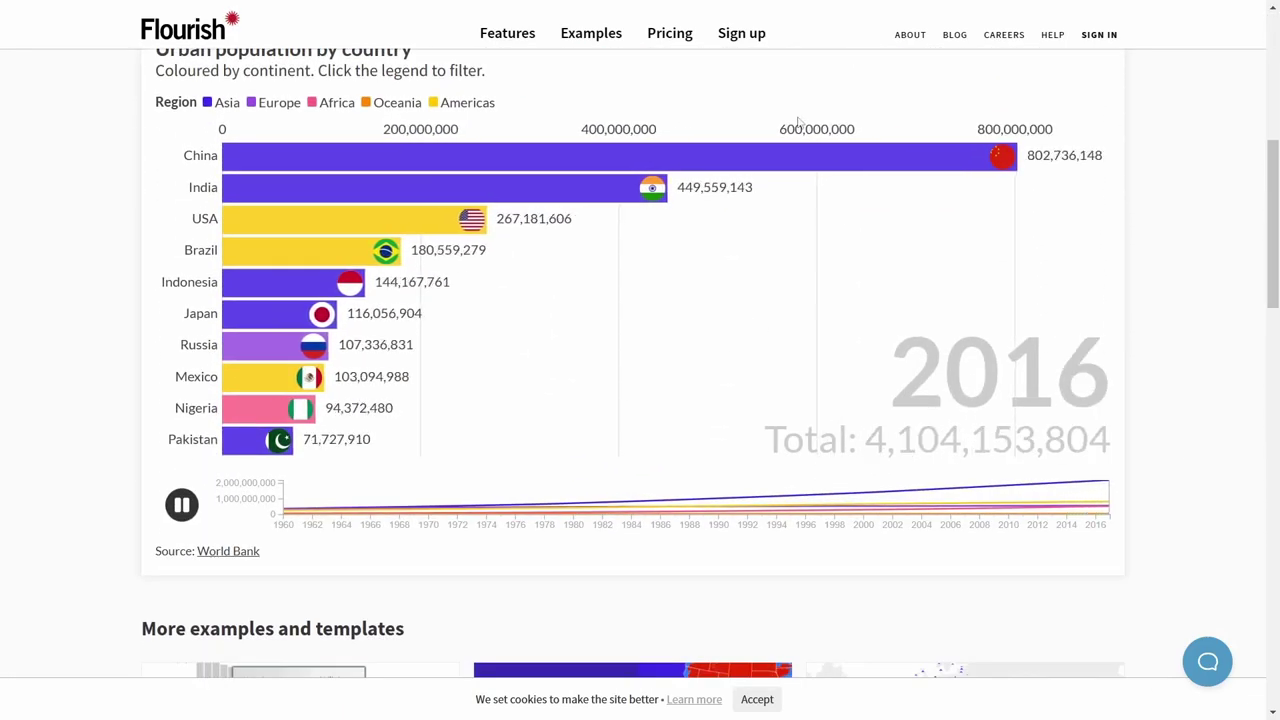
scroll(574, 303, down, 4)
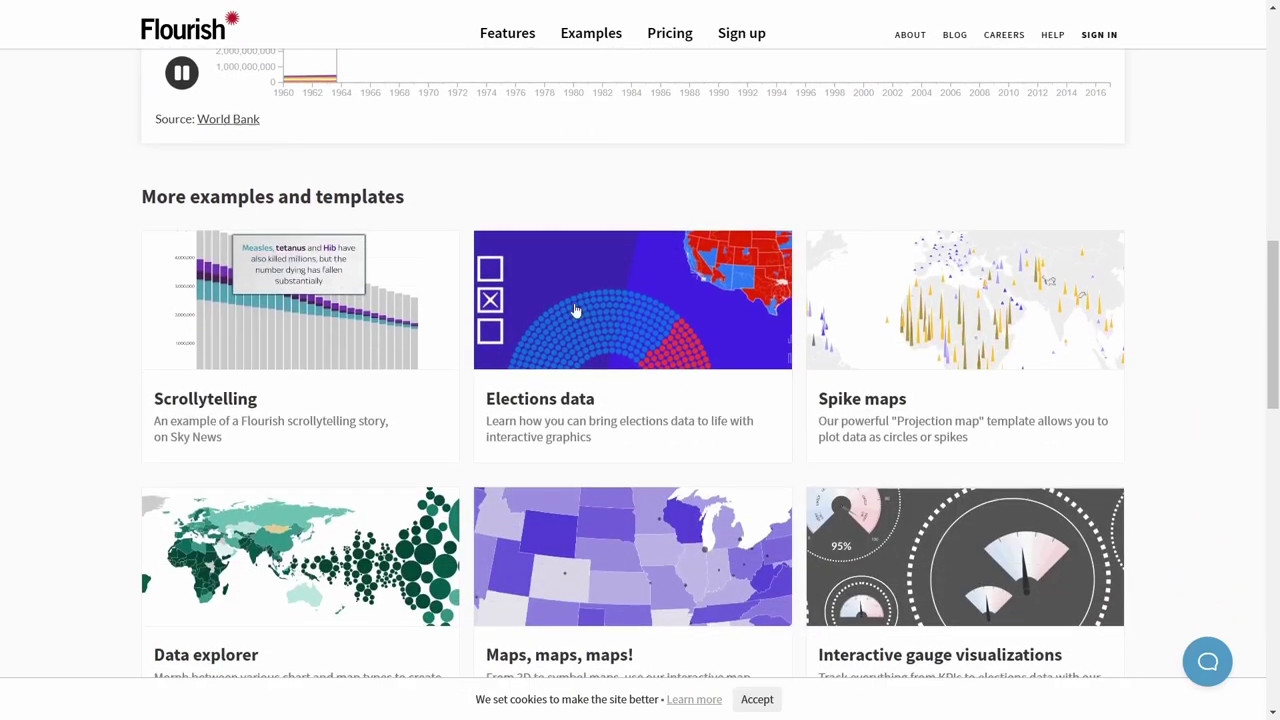
scroll(574, 312, up, 8)
scroll(574, 312, up, 2)
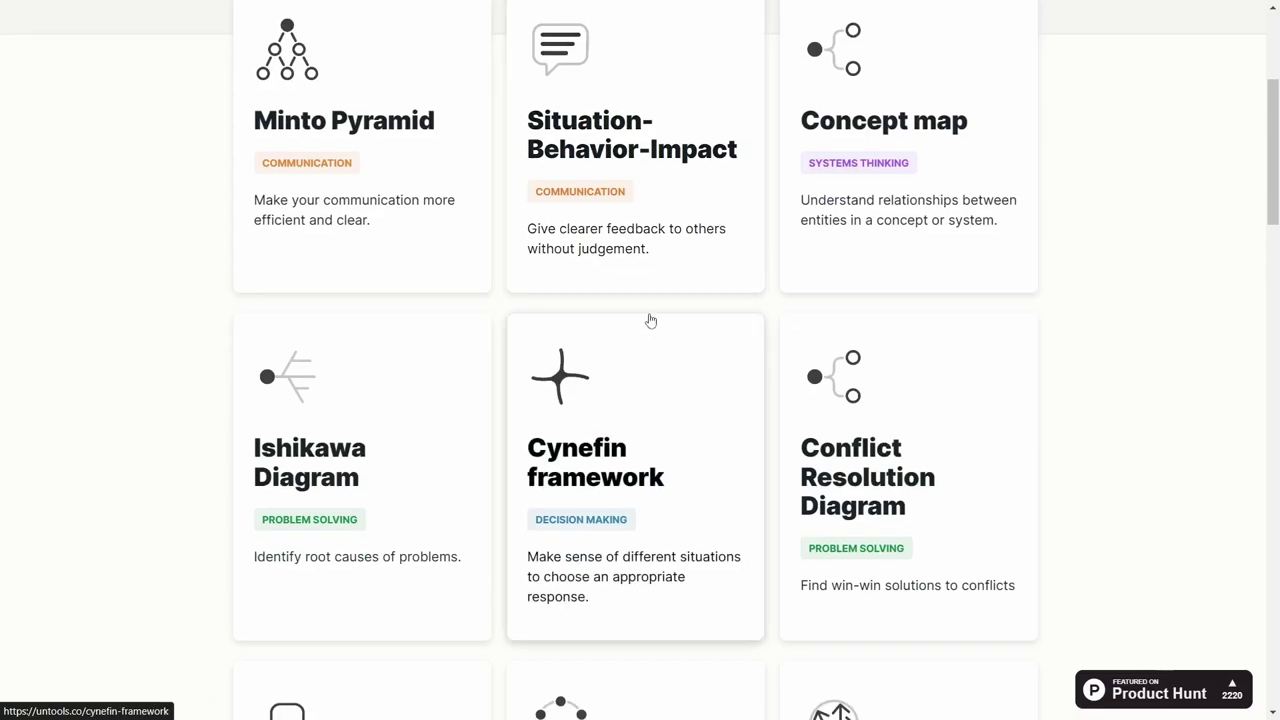
- Switch to Untools and browse its thinking tool cards, from the Cynefin framework to the Eisenhower Matrix
scroll(649, 325, down, 2)
scroll(649, 320, down, 2)
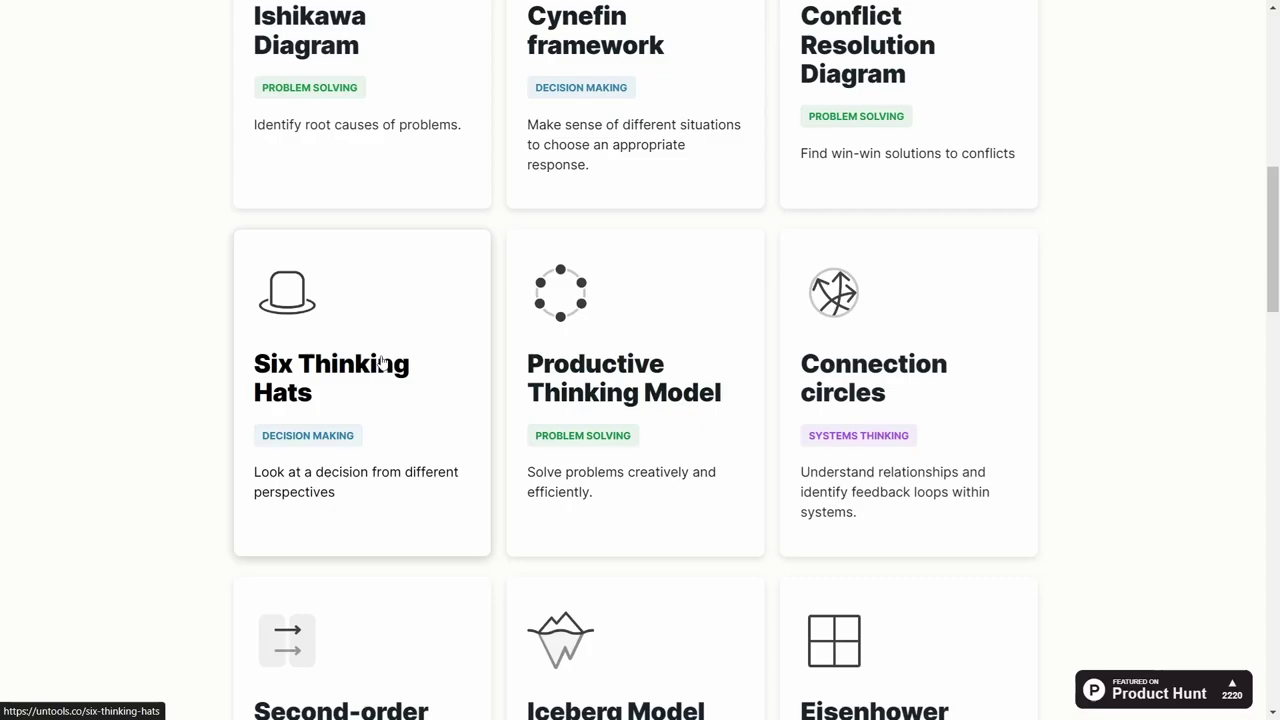
scroll(355, 363, down, 1)
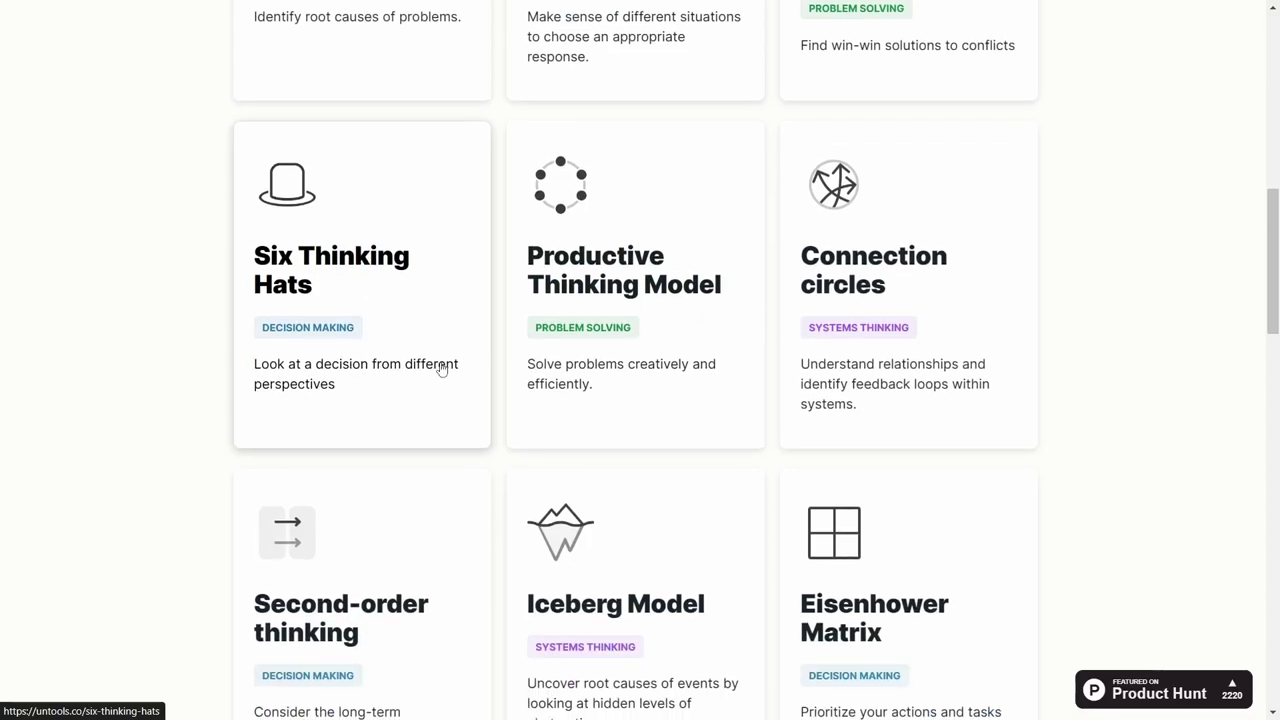
scroll(441, 369, down, 2)
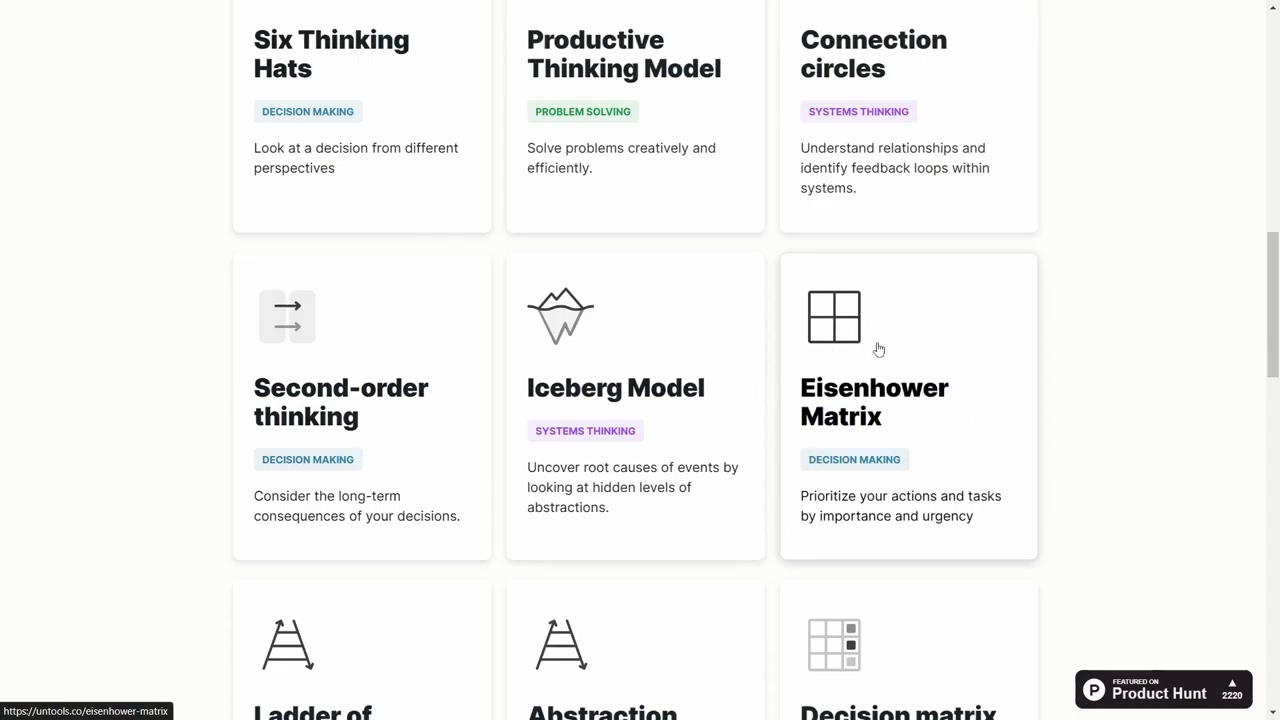
- Open the Eisenhower Matrix guide and read its introduction and how to use the quadrants
click(836, 341)
scroll(791, 343, down, 1)
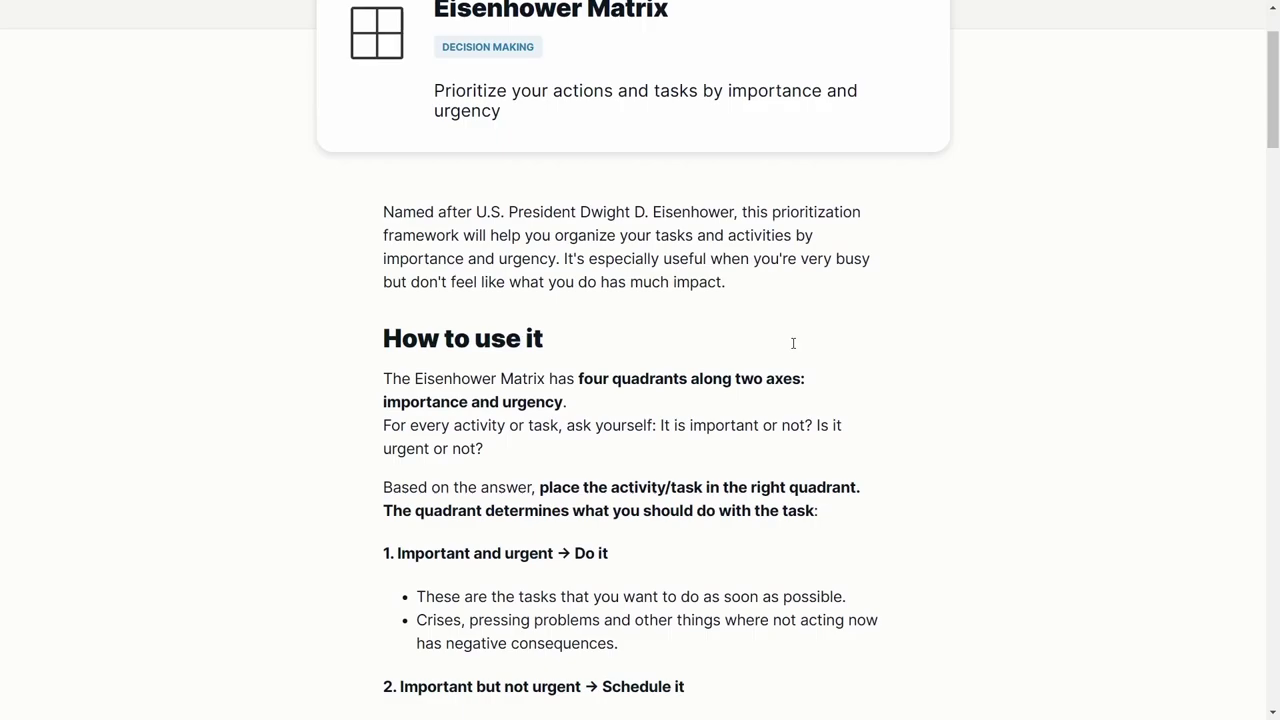
scroll(793, 345, up, 1)
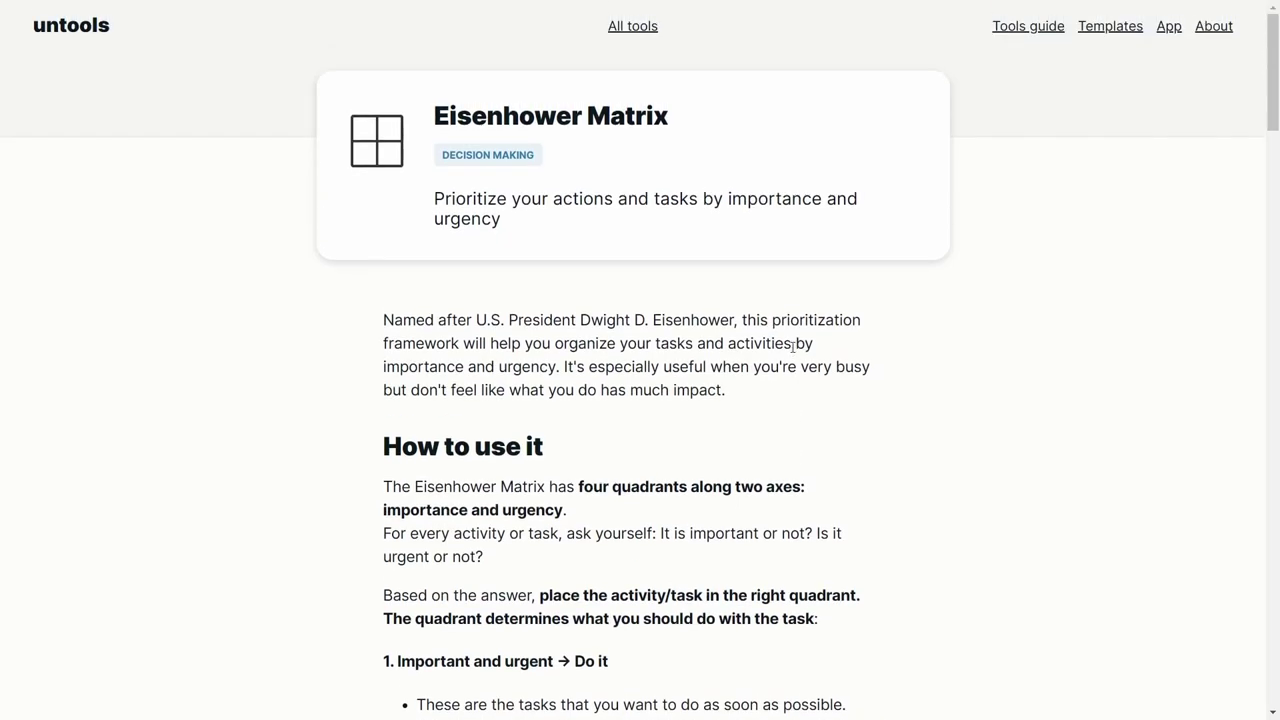
scroll(788, 345, down, 2)
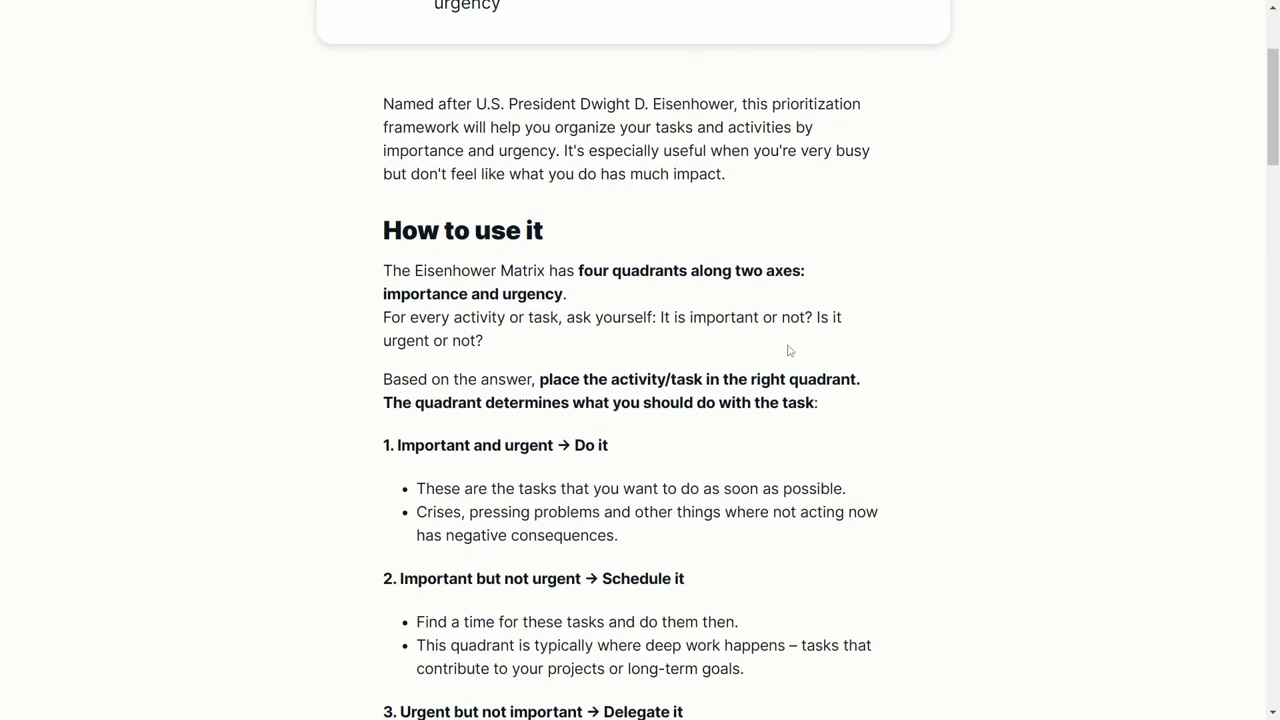
- Read how the Eisenhower Matrix sorts tasks by urgency and importance, down to the table of example activities
scroll(789, 350, down, 1)
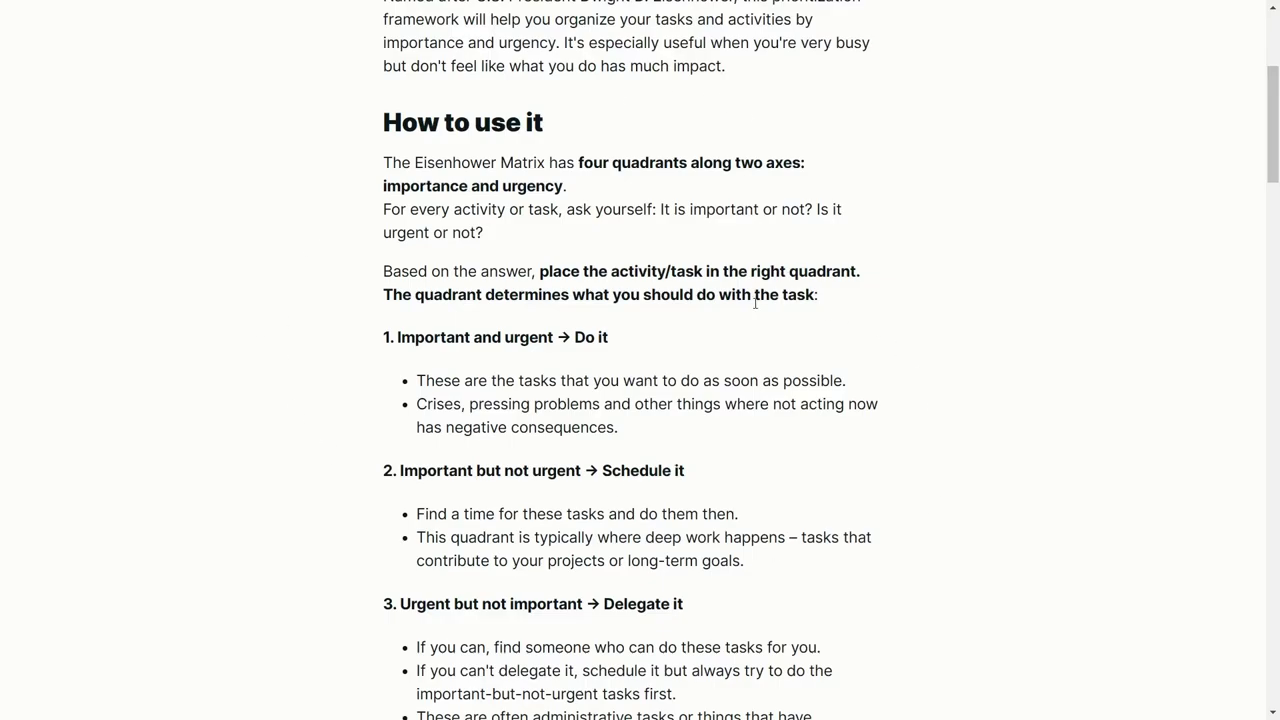
scroll(662, 330, down, 7)
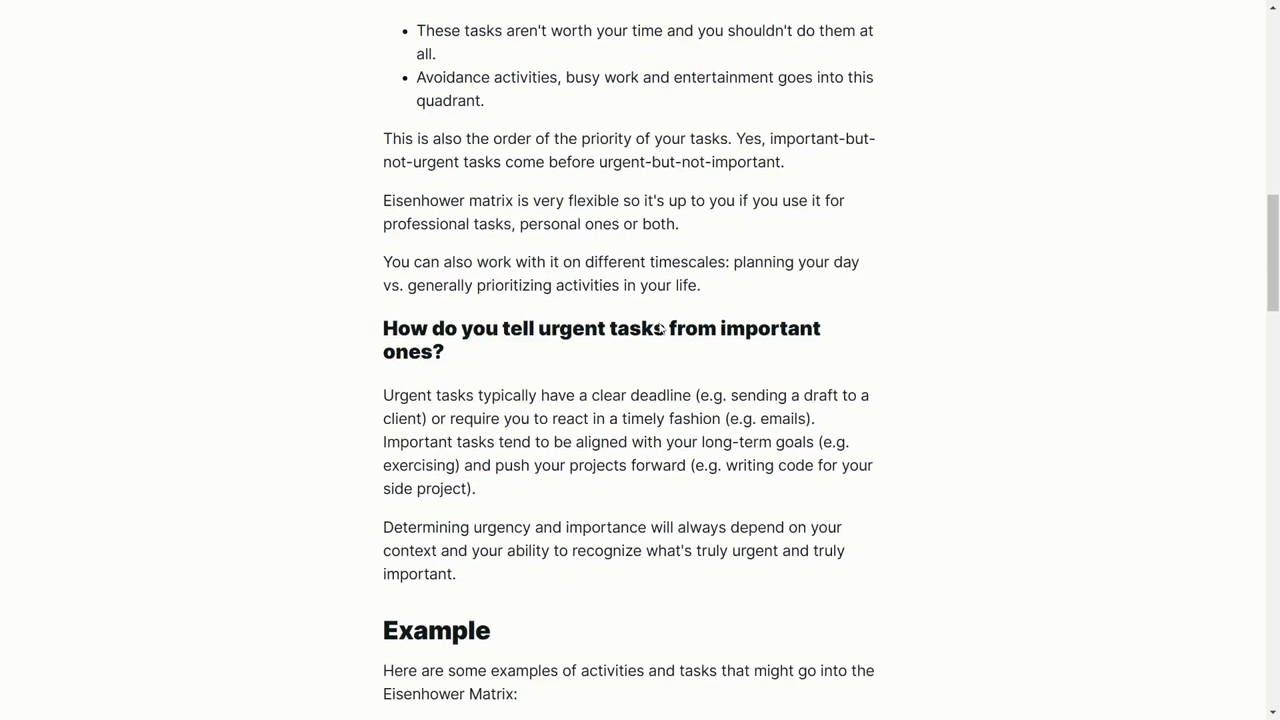
scroll(660, 328, down, 5)
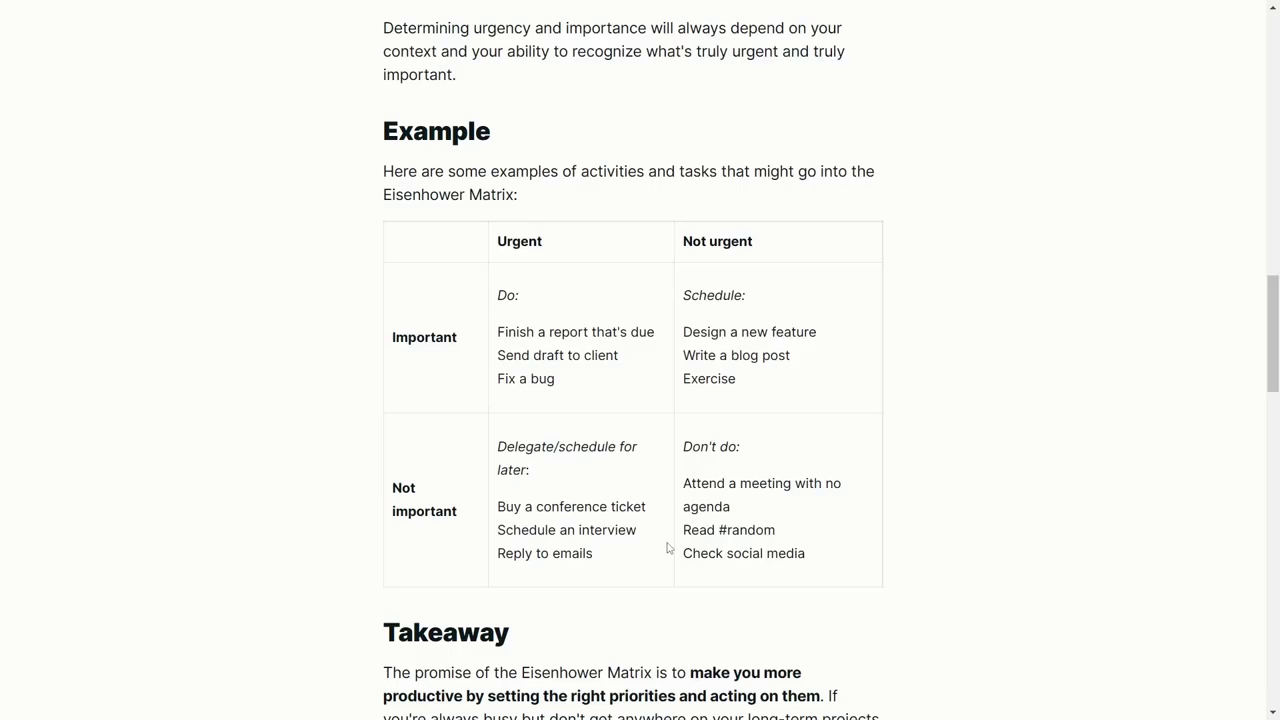
scroll(669, 548, up, 15)
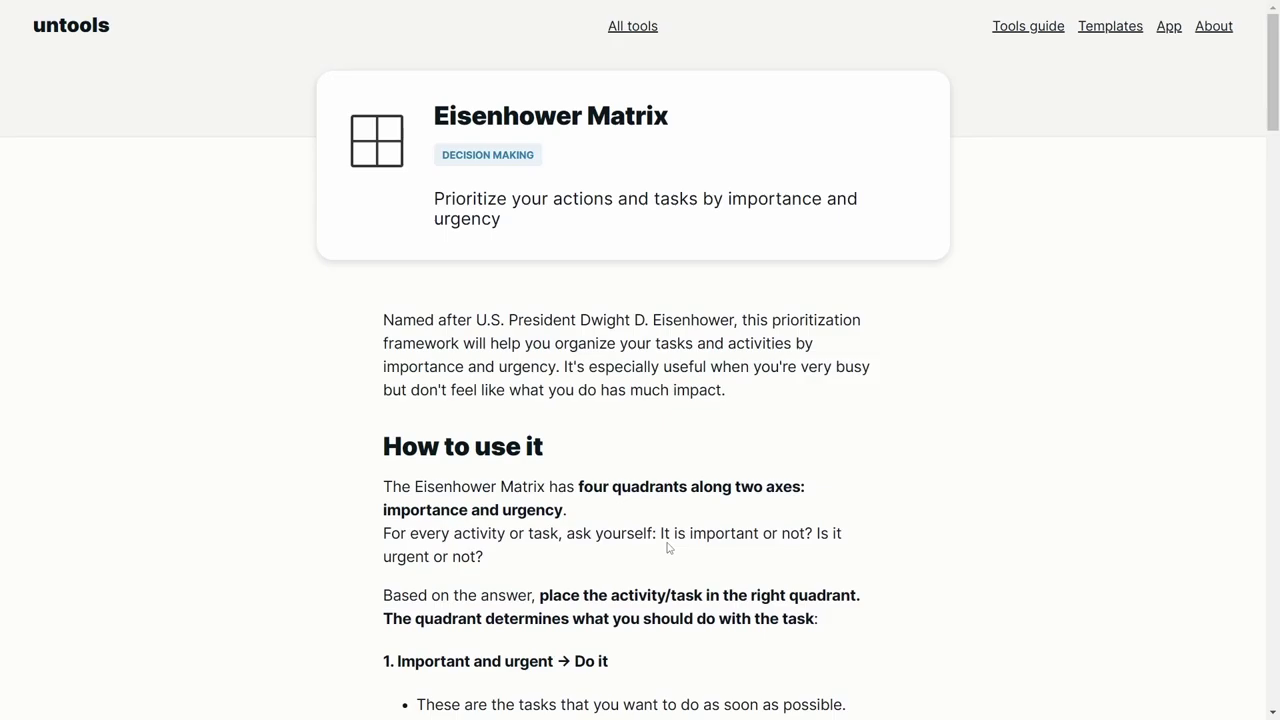
scroll(669, 548, down, 8)
scroll(669, 548, up, 8)
scroll(669, 548, down, 15)
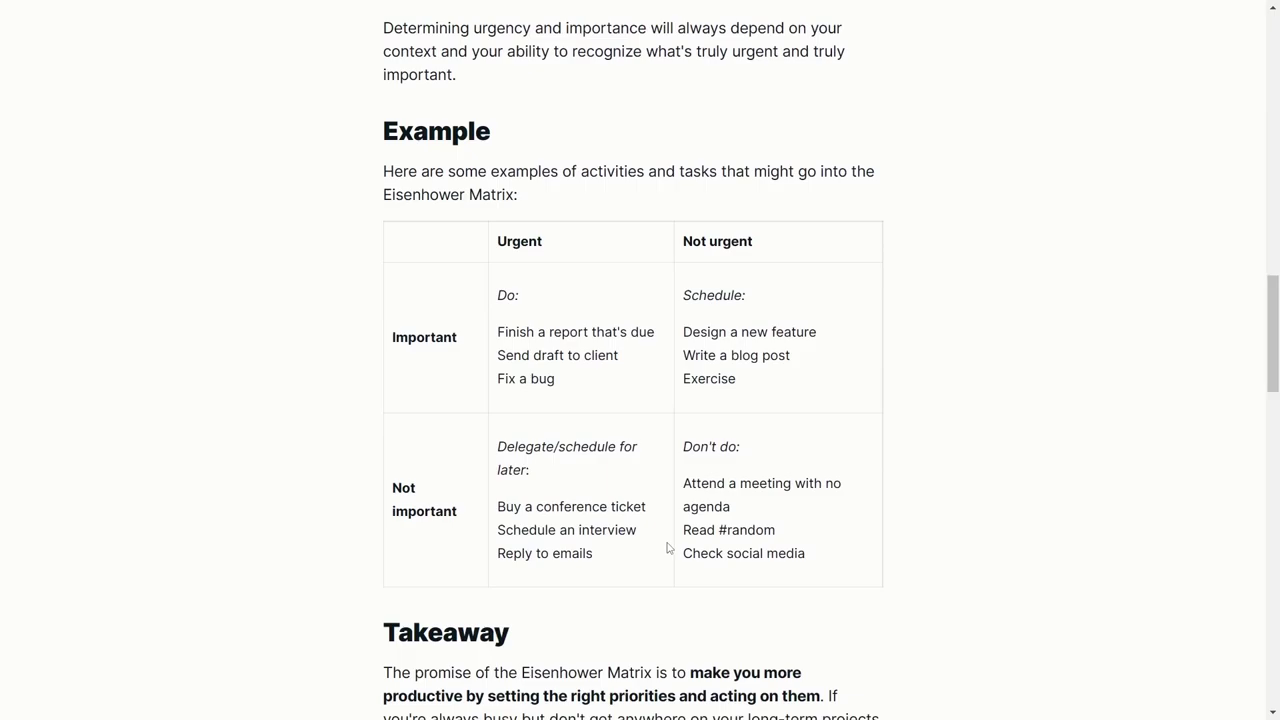
- Read the Eisenhower Matrix takeaway and look over the worksheet preview, sources and related decision making tools
scroll(669, 548, down, 7)
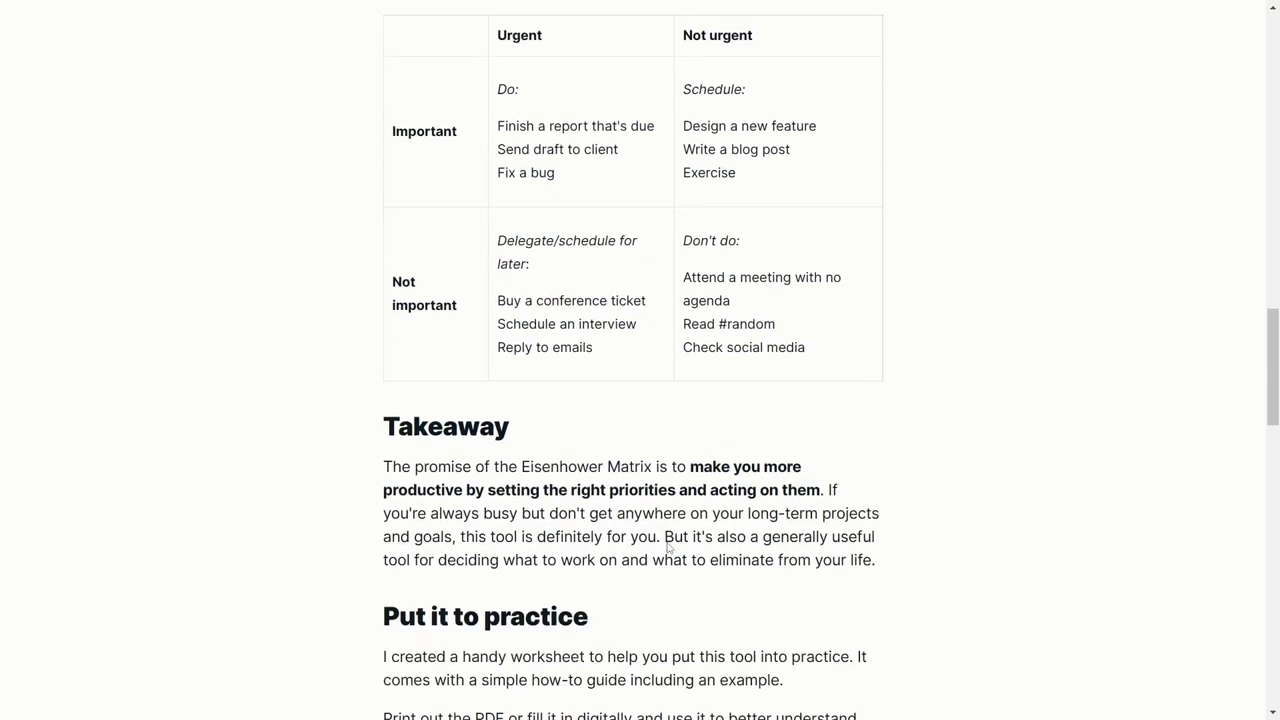
scroll(664, 545, down, 6)
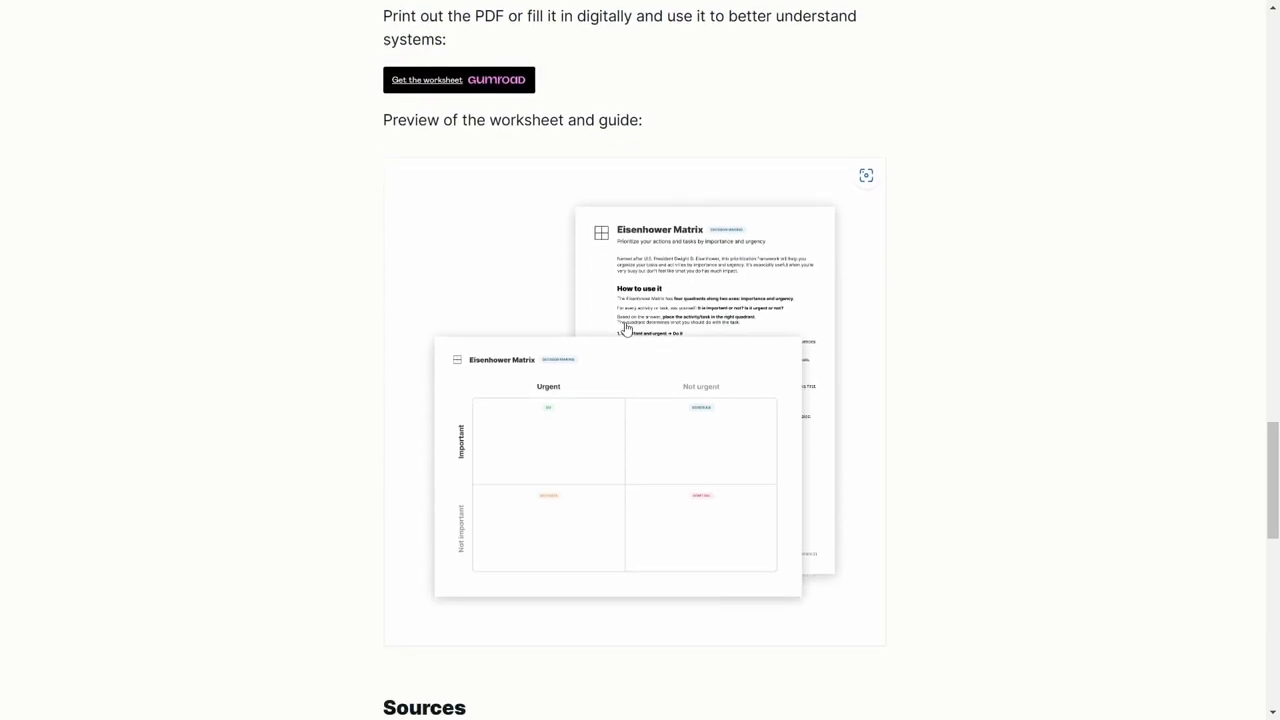
scroll(632, 339, down, 3)
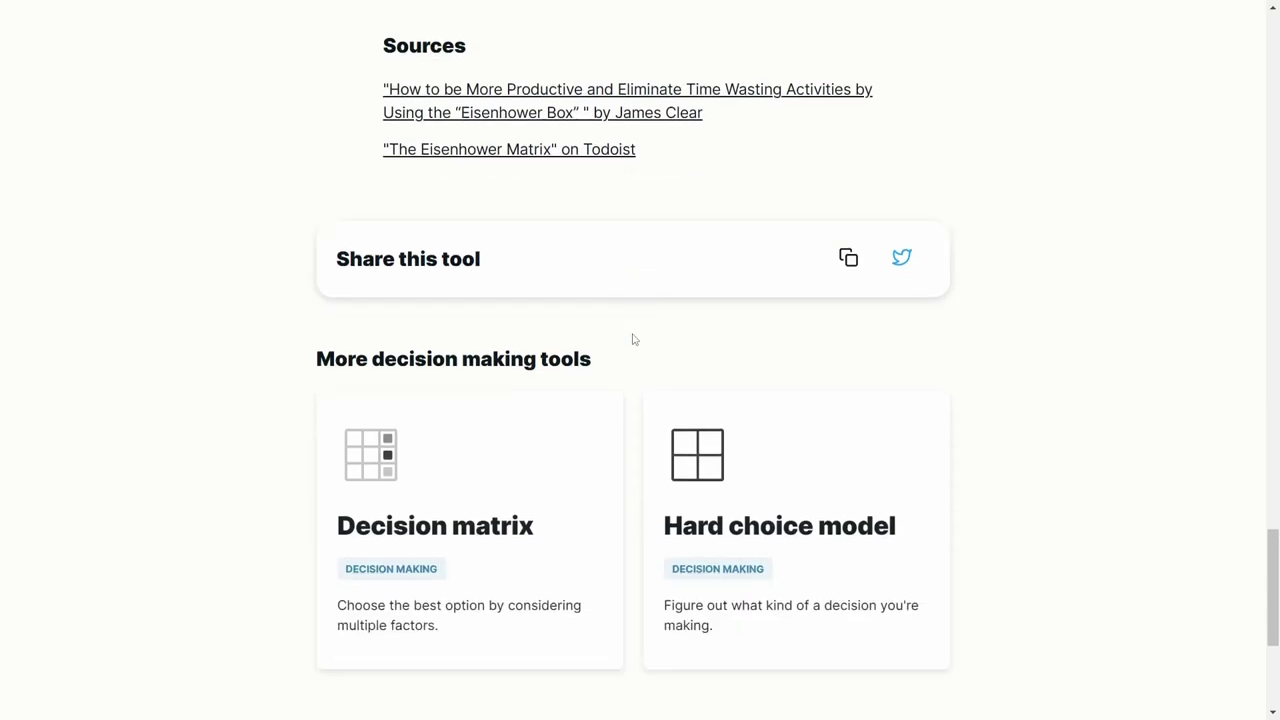
scroll(632, 345, down, 2)
scroll(629, 372, up, 15)
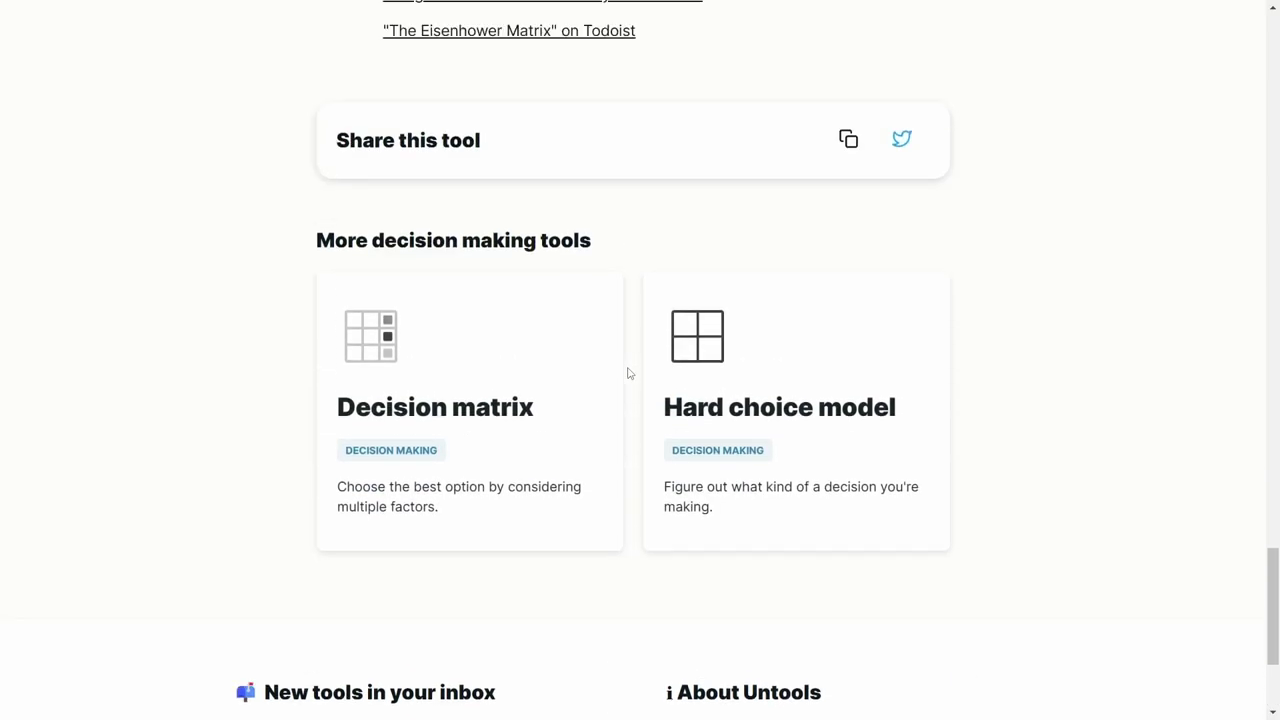
scroll(629, 372, up, 20)
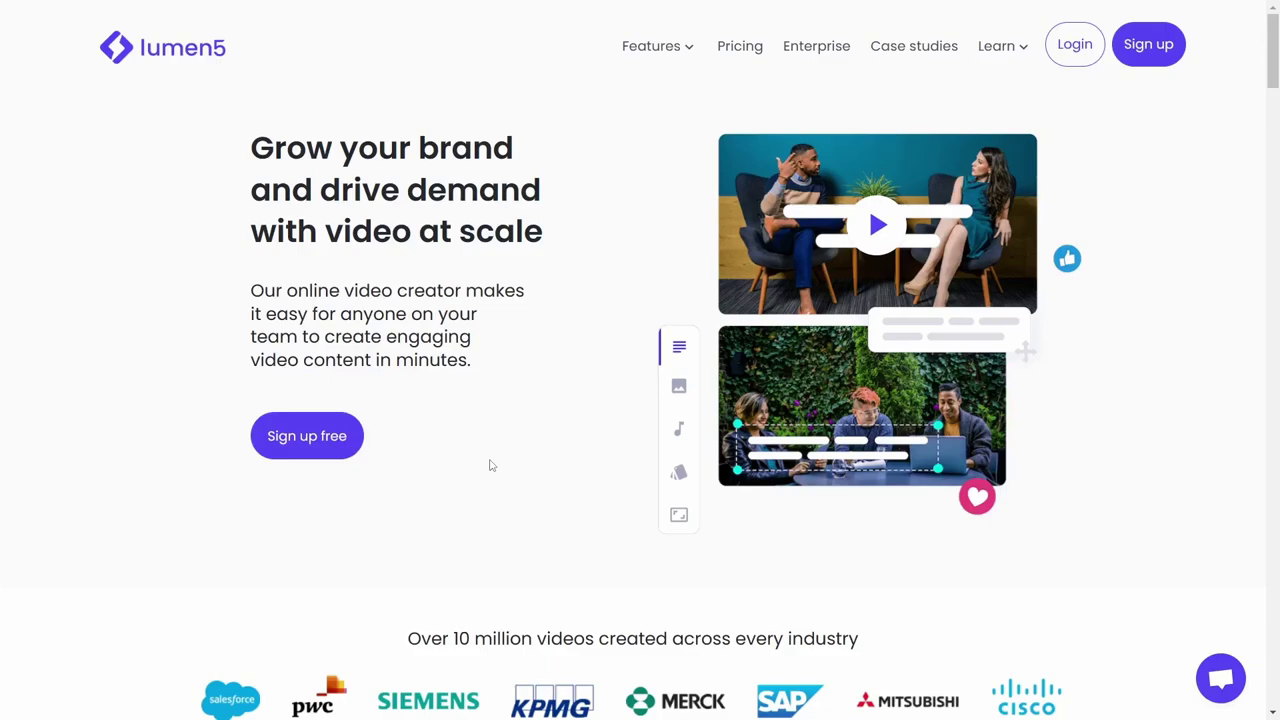
- Switch to Lumen5 and look through its homepage sections on easy video creation and turning blog posts into videos
scroll(511, 446, down, 8)
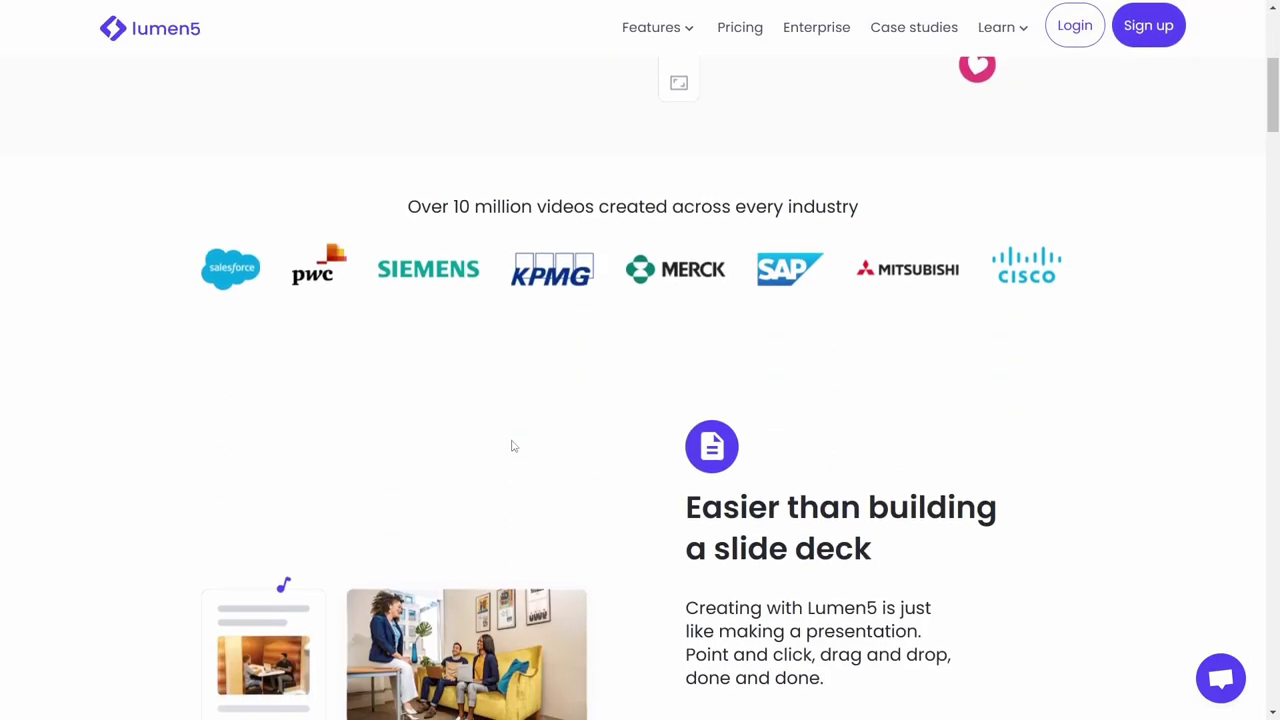
scroll(511, 446, down, 6)
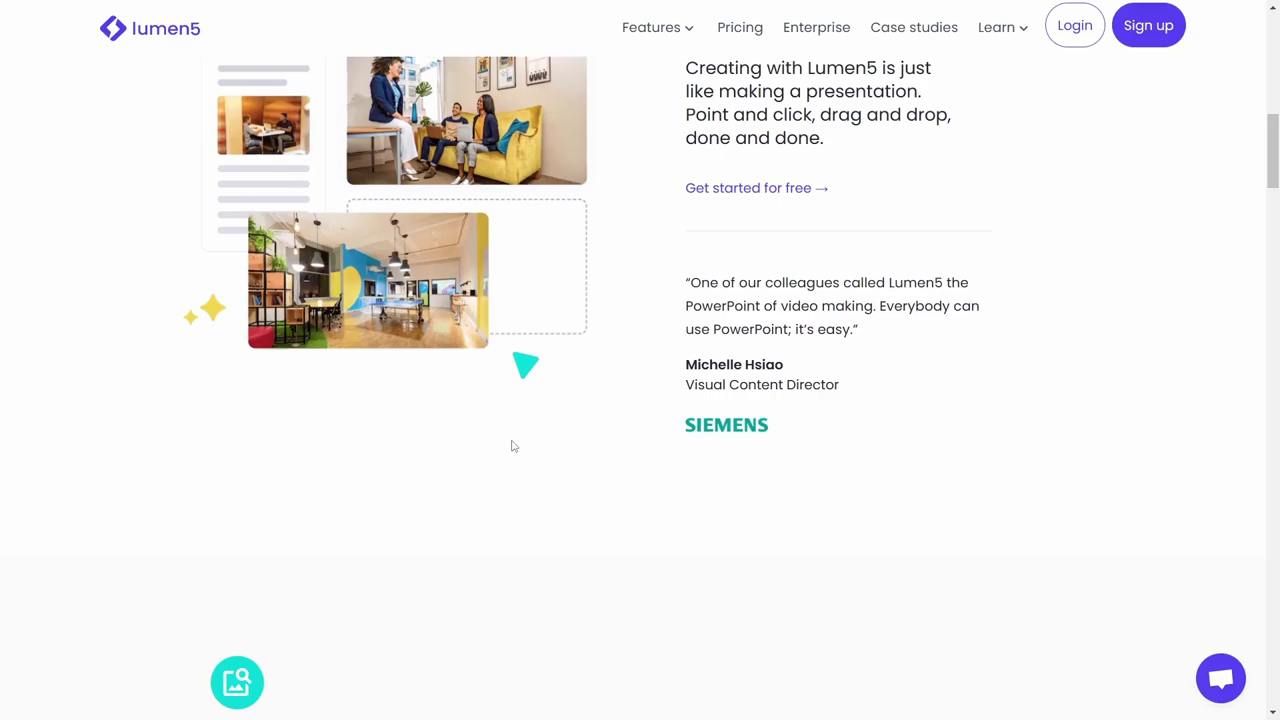
scroll(511, 446, down, 3)
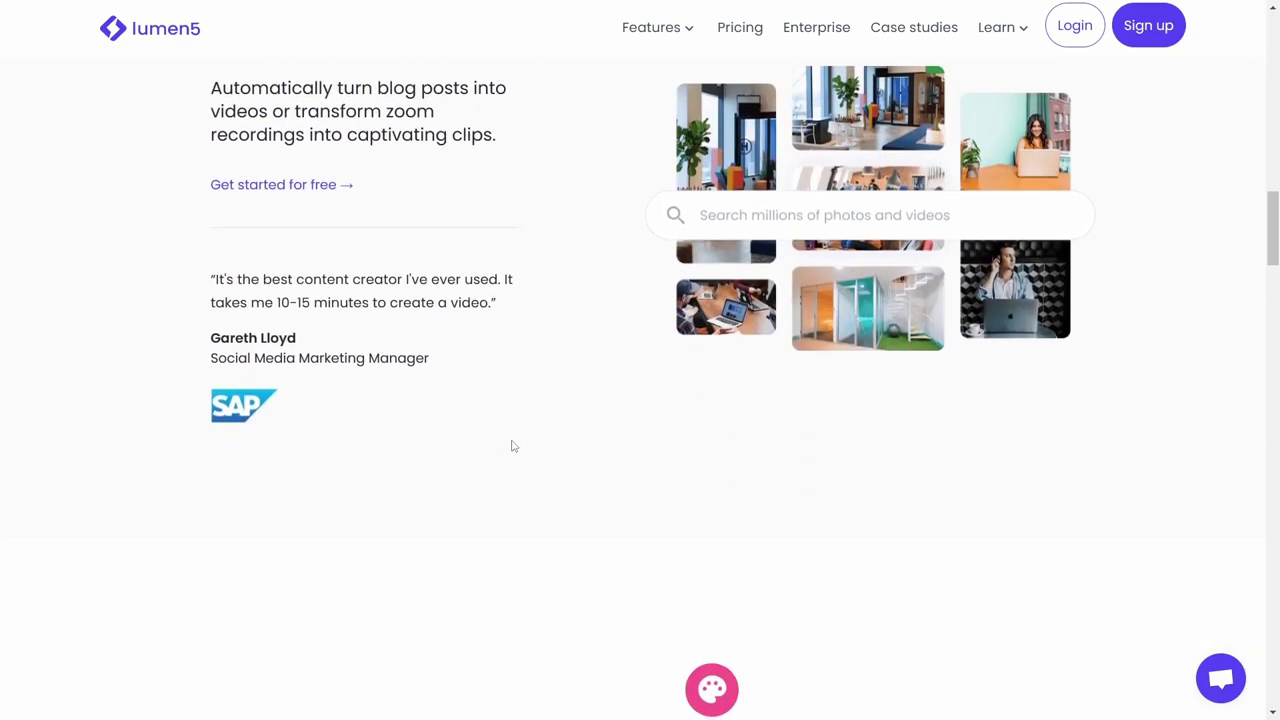
scroll(511, 446, up, 15)
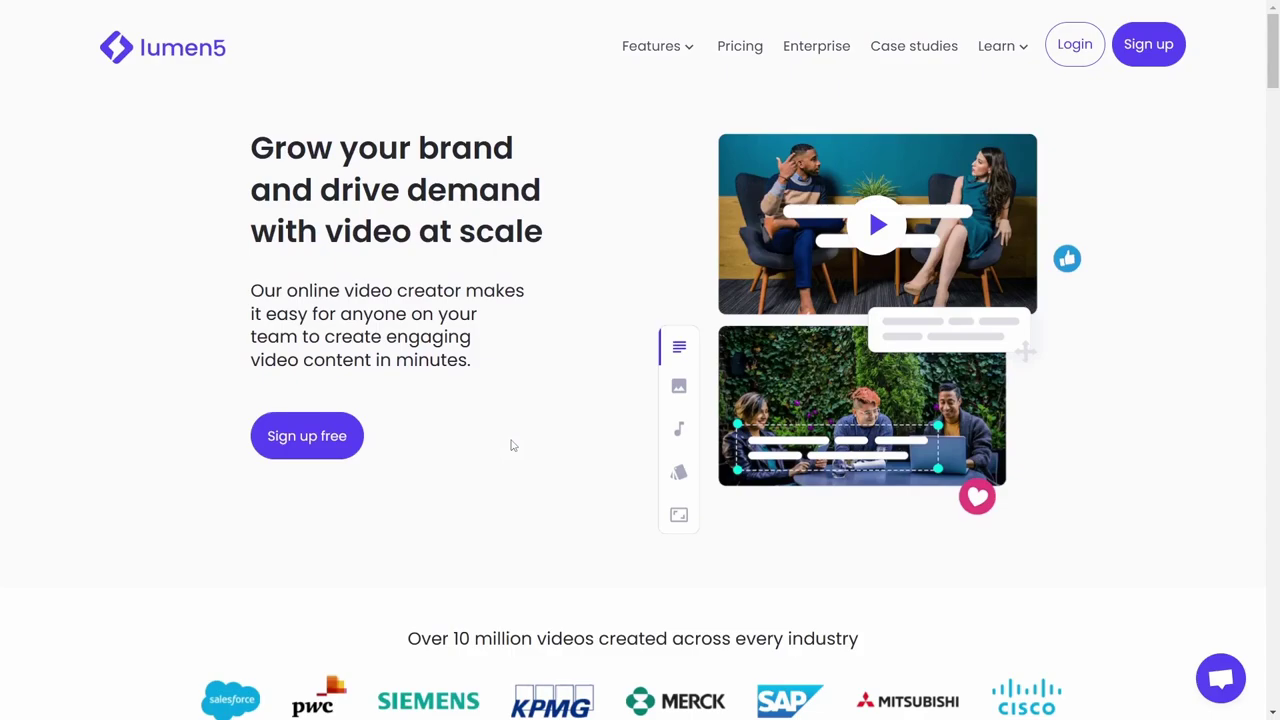
- Open the Turn Blogs to Videos feature page and read how a blog link becomes an A.I.-generated video
mouse_move(670, 57)
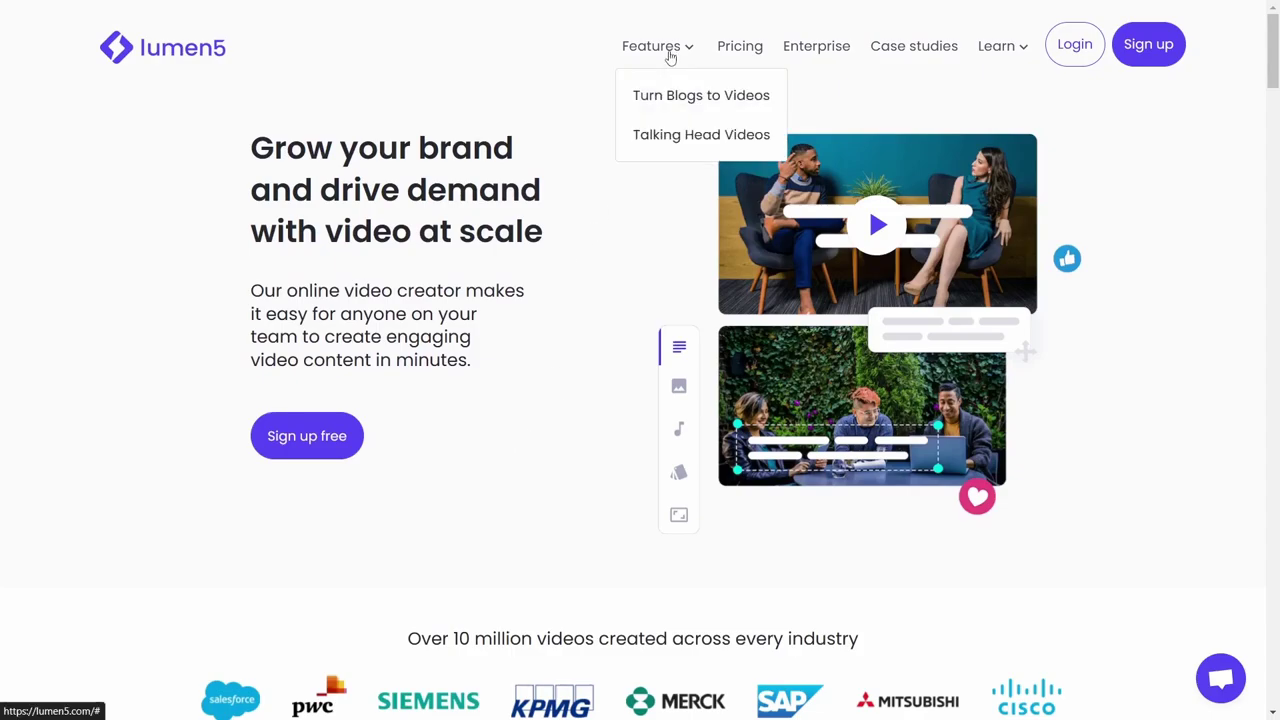
click(664, 110)
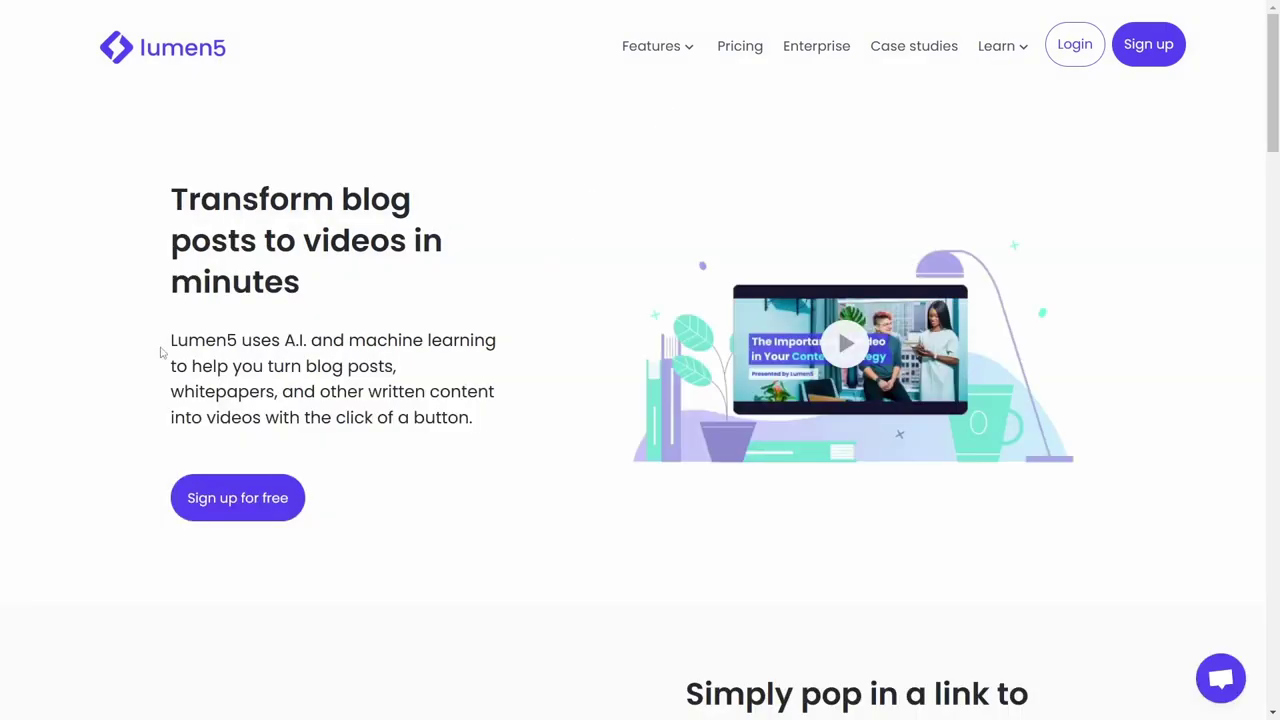
scroll(305, 340, down, 6)
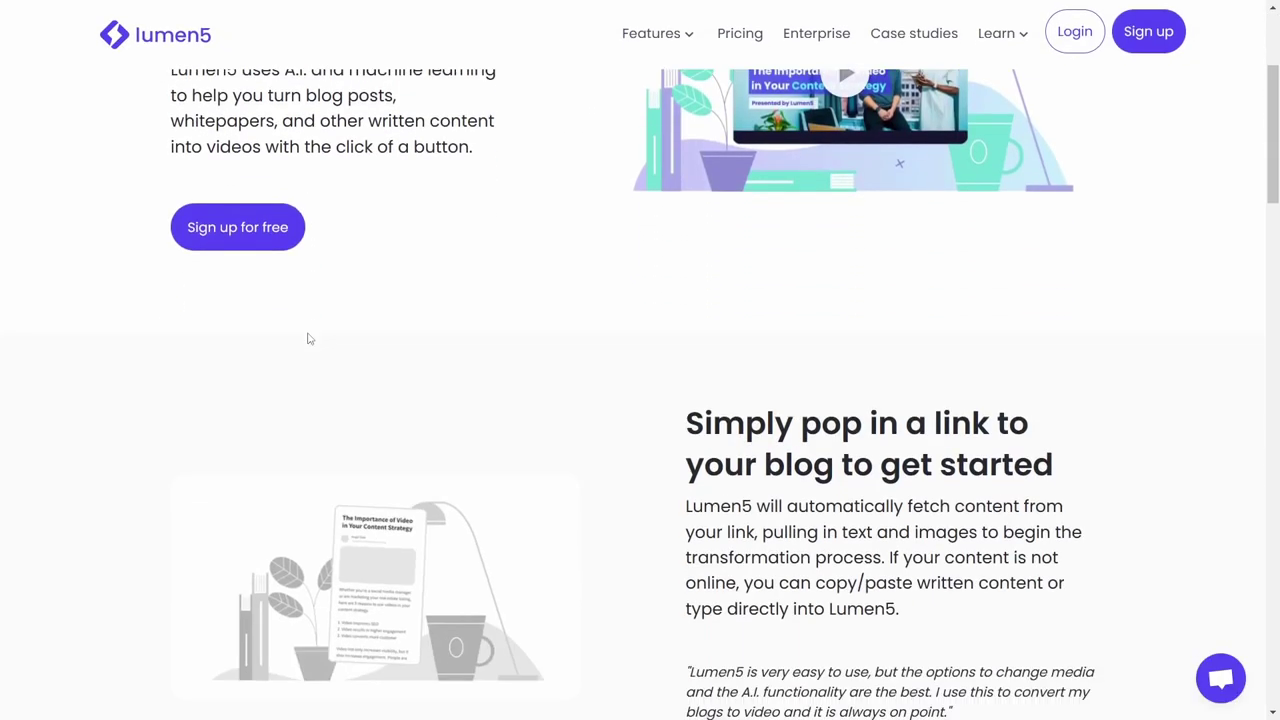
scroll(308, 339, down, 5)
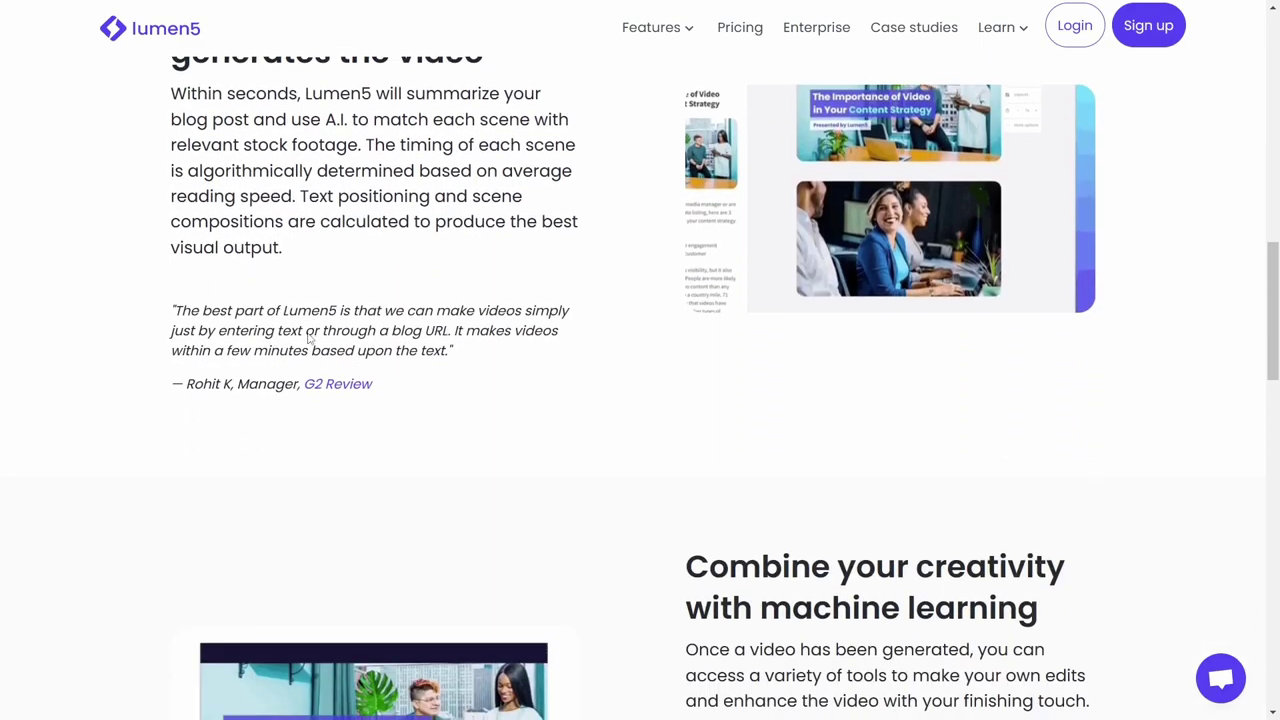
scroll(306, 331, up, 2)
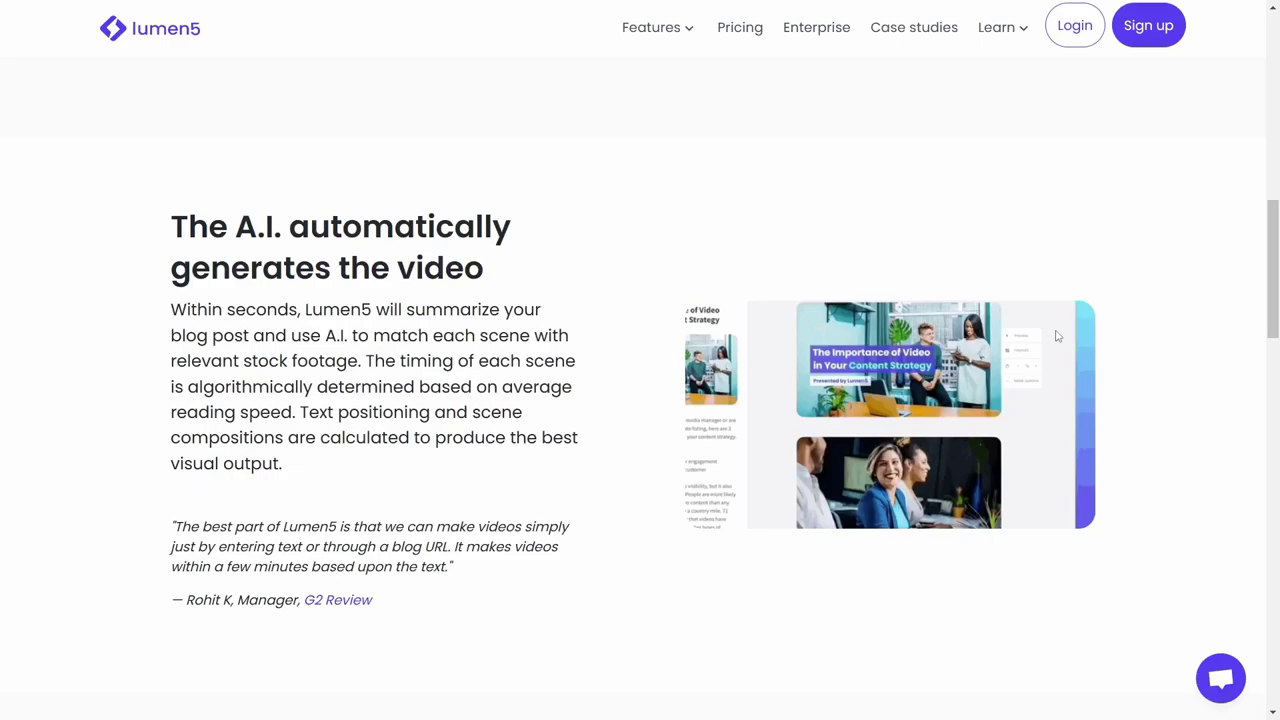
- Review the creative editing section and Learning Resources, then return to the page's introduction to view the demo video preview
scroll(1054, 330, down, 3)
scroll(1054, 334, down, 2)
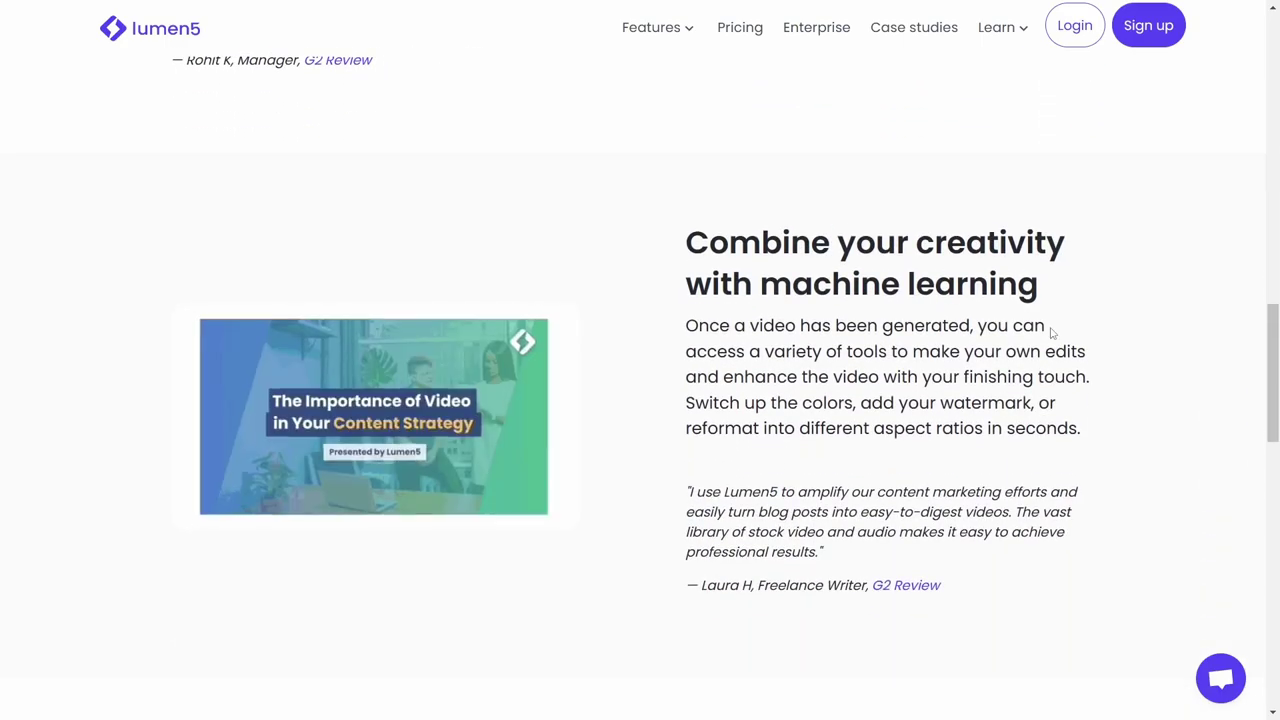
scroll(1050, 332, down, 1)
scroll(1020, 349, down, 6)
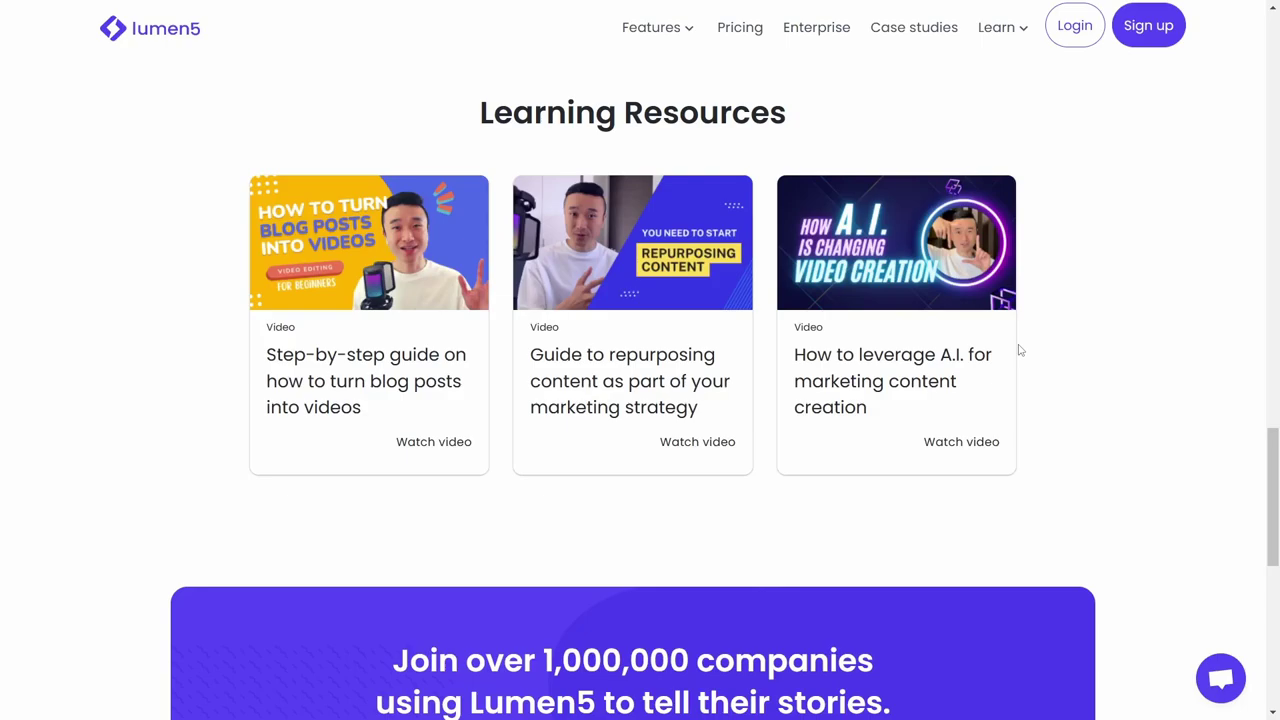
scroll(1020, 350, down, 7)
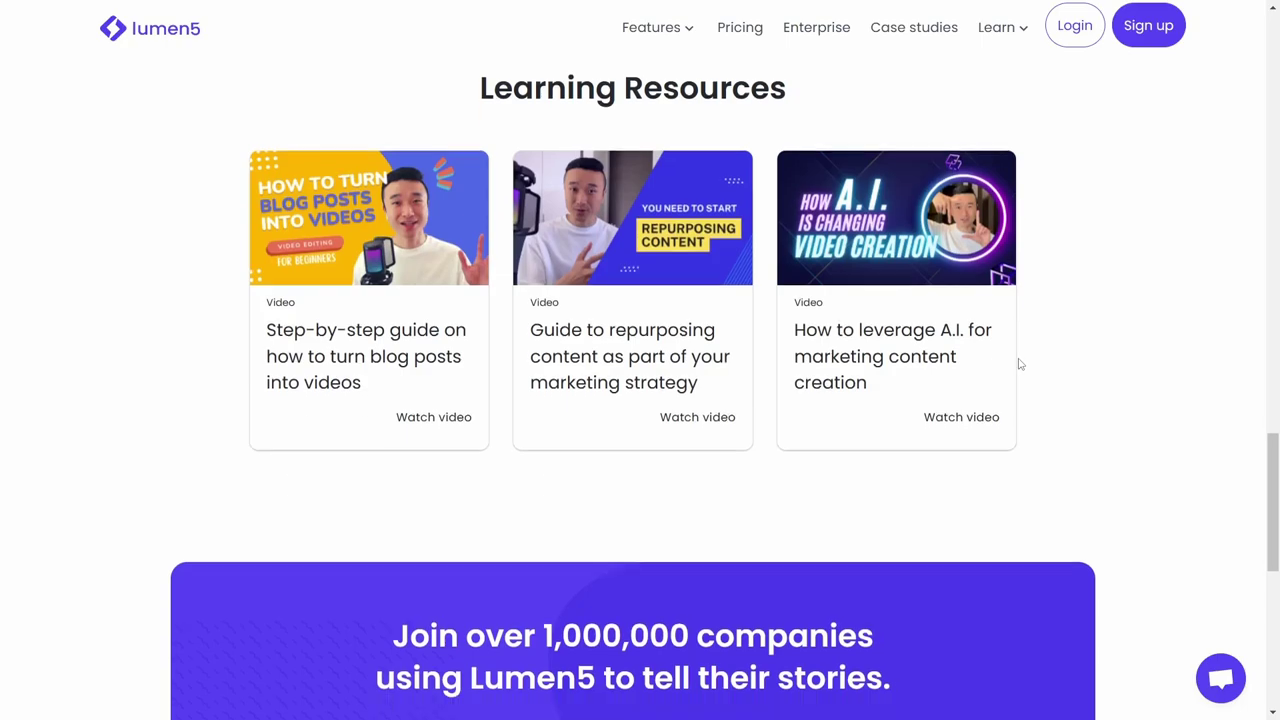
key(Home)
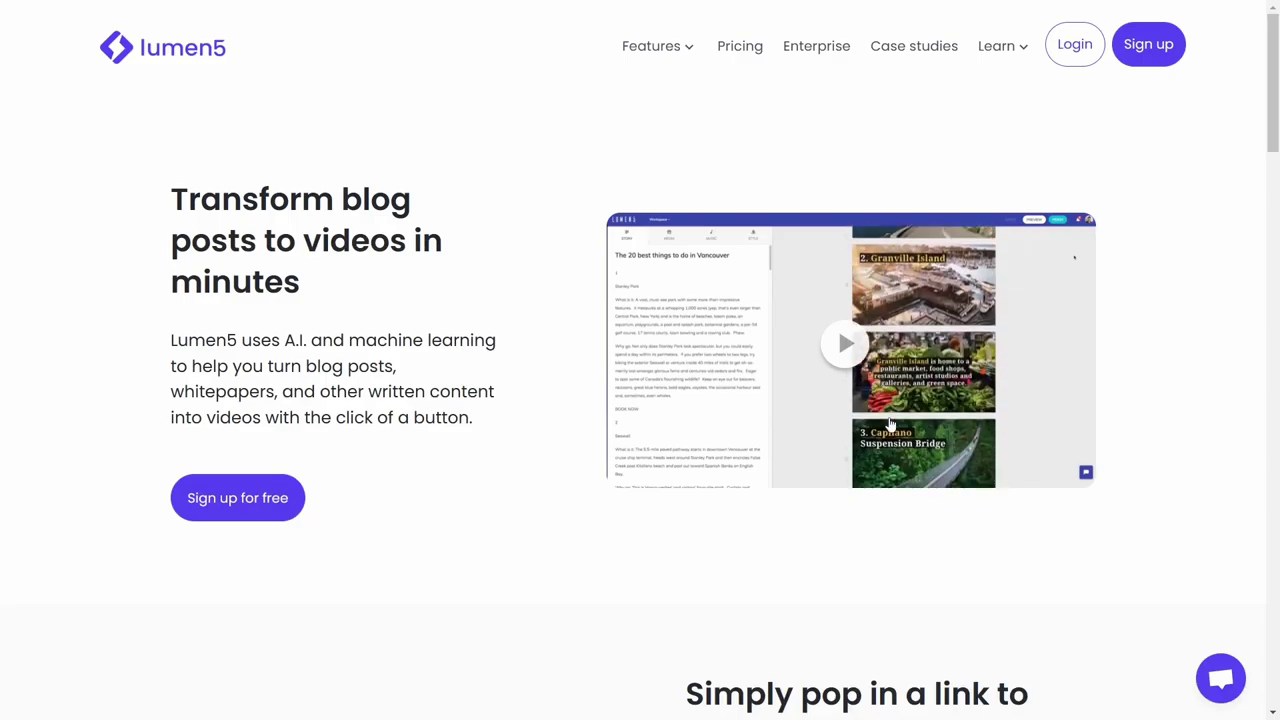
mouse_move(912, 436)
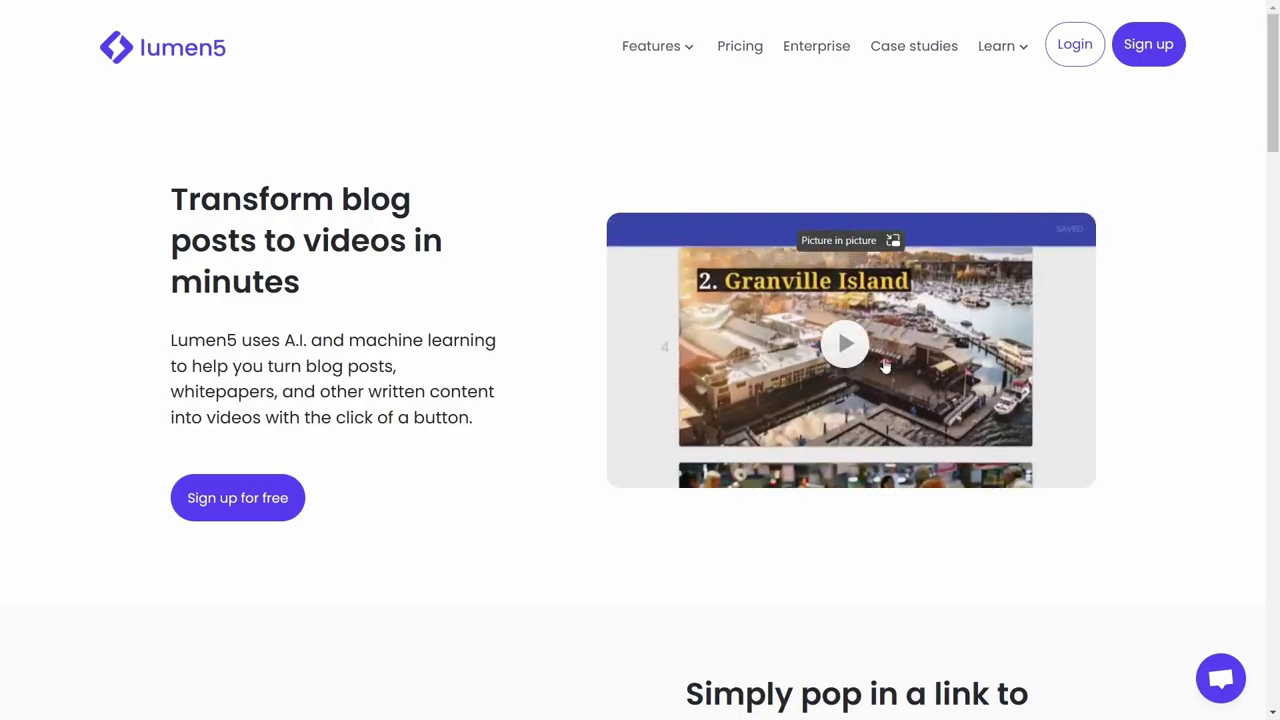